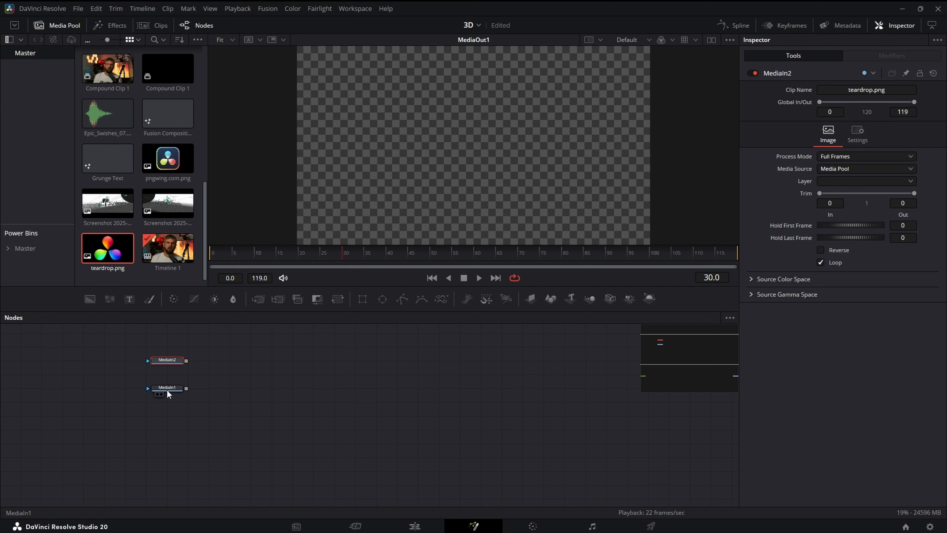
# - Add a Shape 3D node after MediaIn1, space it further along the node graph, and show it in the viewer
pyautogui.click(168, 390)
pyautogui.click(551, 299)
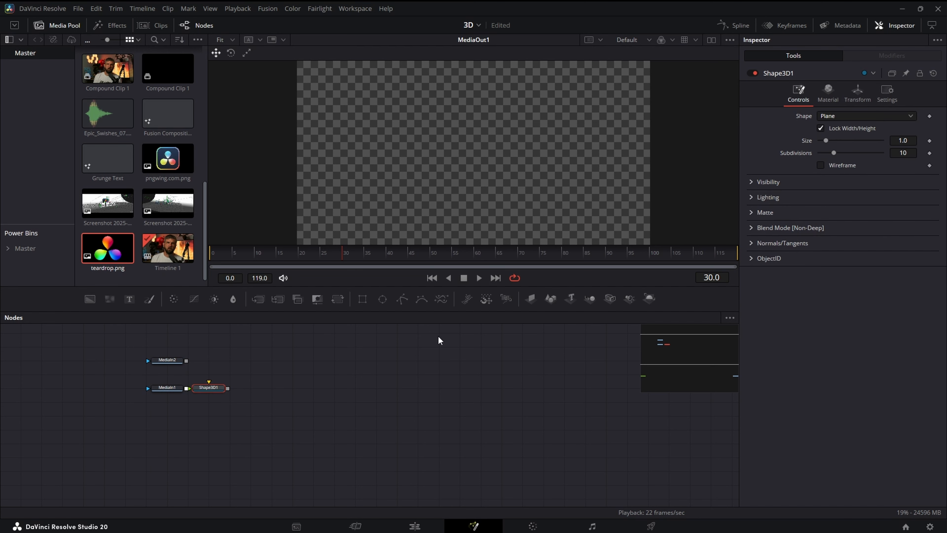
pyautogui.click(286, 394)
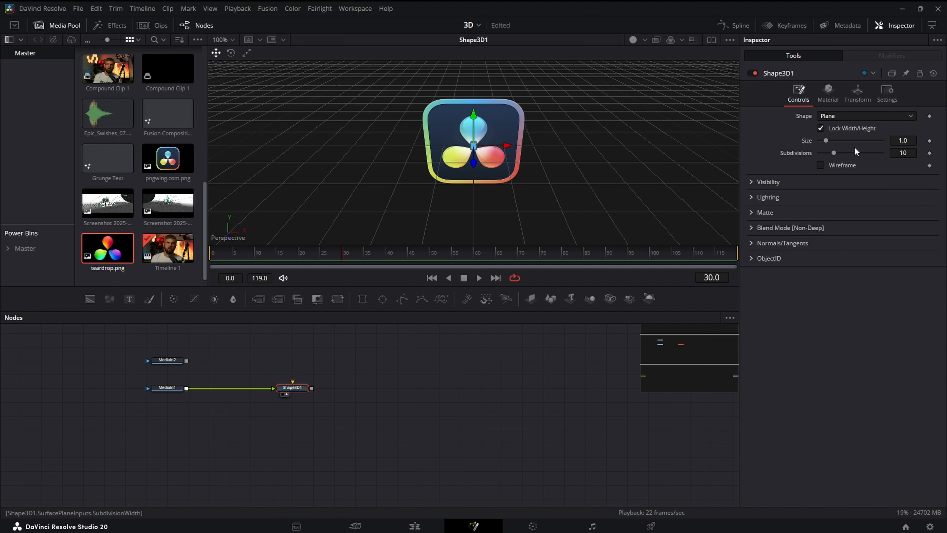
# - Set the Shape3D1 plane's subdivisions to 100
pyautogui.moveTo(829, 152); pyautogui.dragTo(913, 154)
pyautogui.click(917, 153)
pyautogui.write('100')
pyautogui.press('Return')
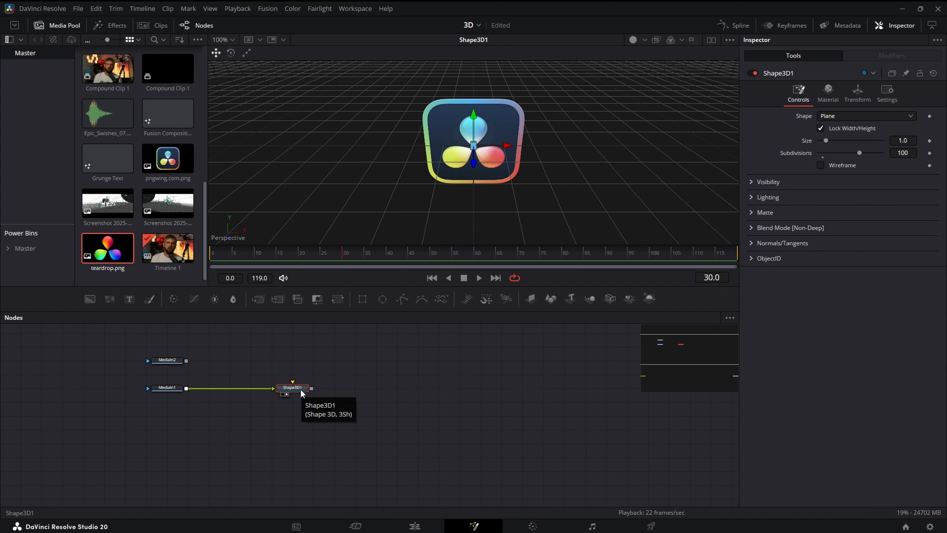
# - Add a Duplicate 3D node after Shape3D1 and show it in the viewer
pyautogui.hotkey('shift', 'space')
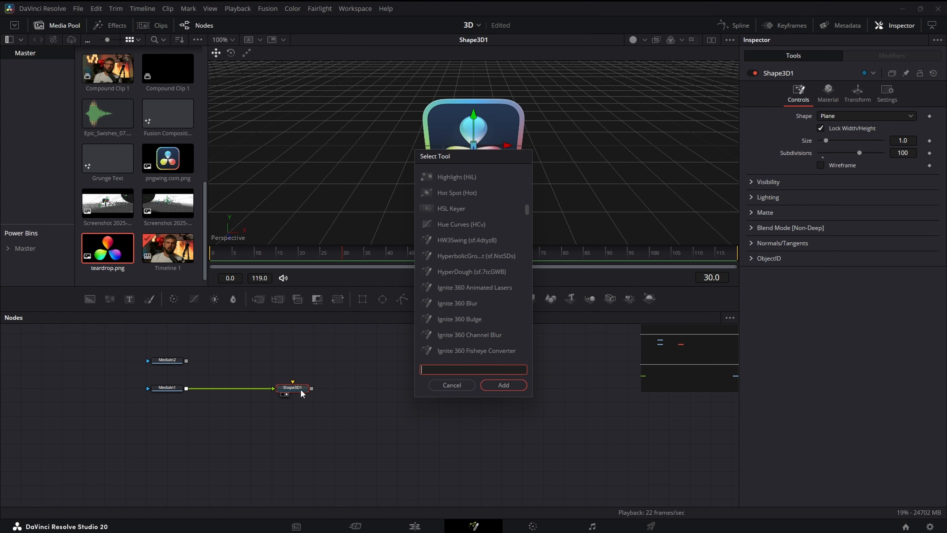
pyautogui.write('du')
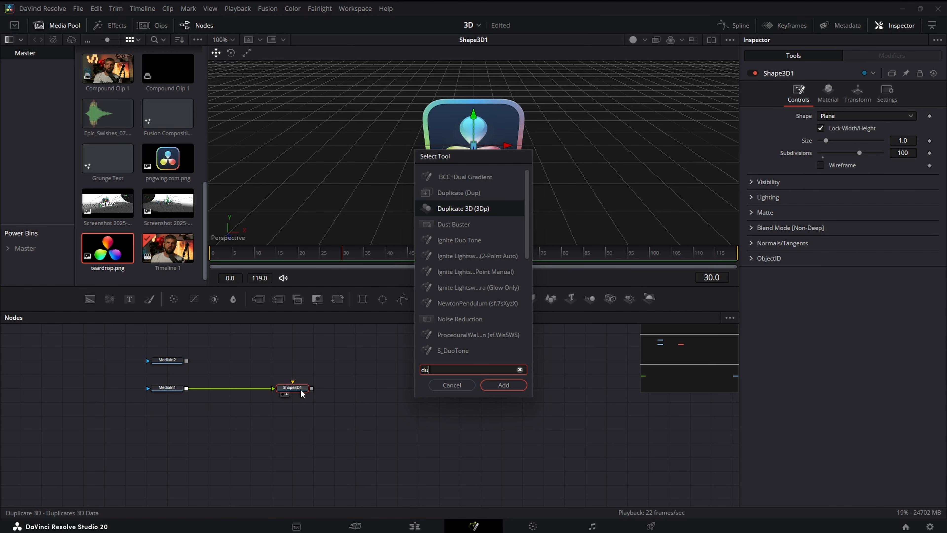
pyautogui.click(485, 386)
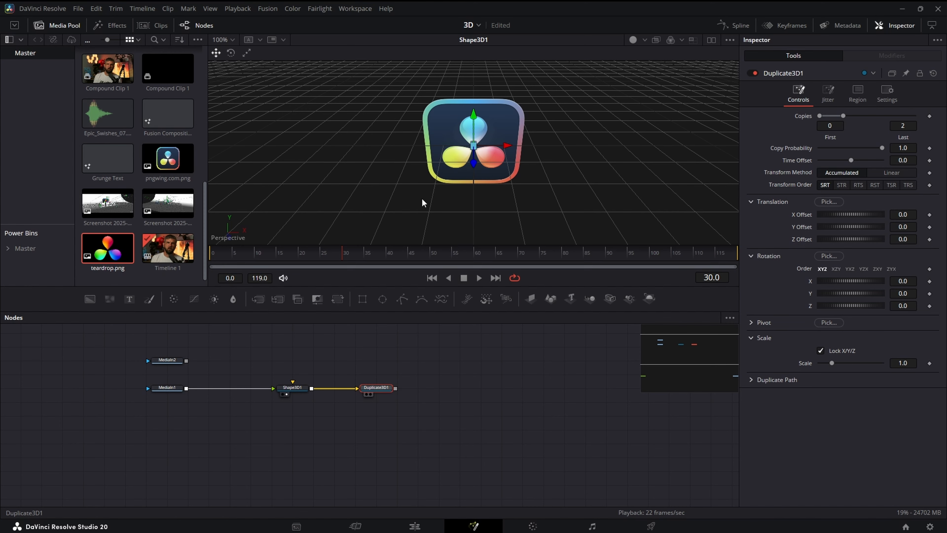
pyautogui.press('1')
# - Give the Duplicate 3D node 75 as last copy and a Z offset of -0.001 to extrude the logo
pyautogui.click(912, 126)
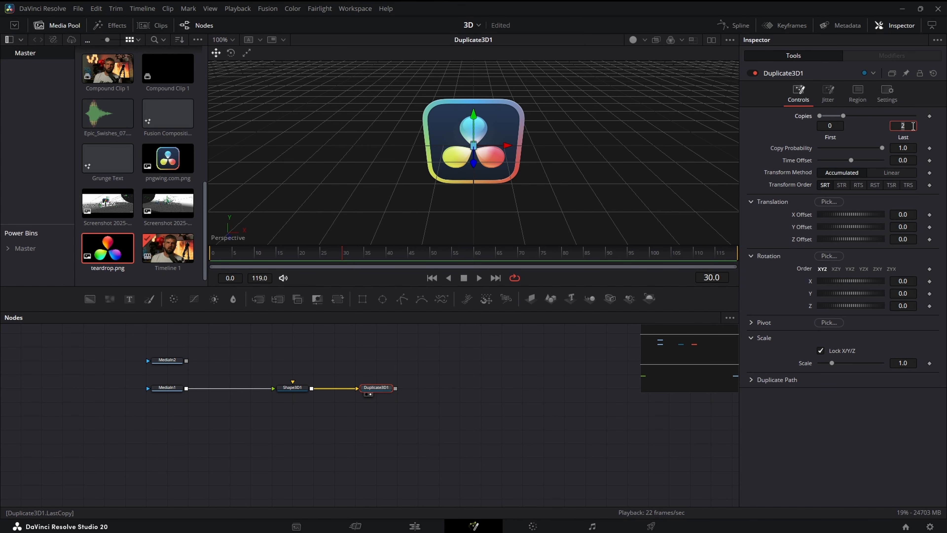
pyautogui.write('75')
pyautogui.press('Return')
pyautogui.click(916, 239)
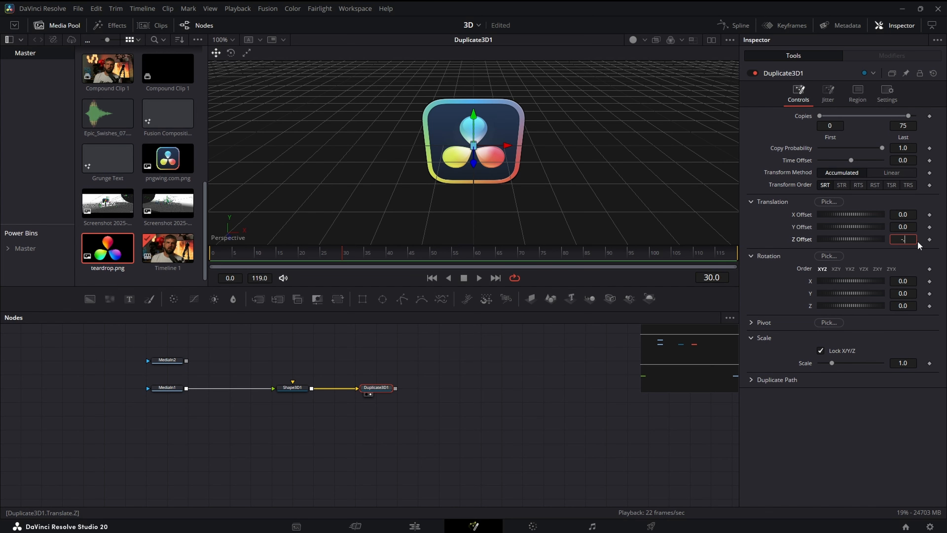
pyautogui.write('-0.001')
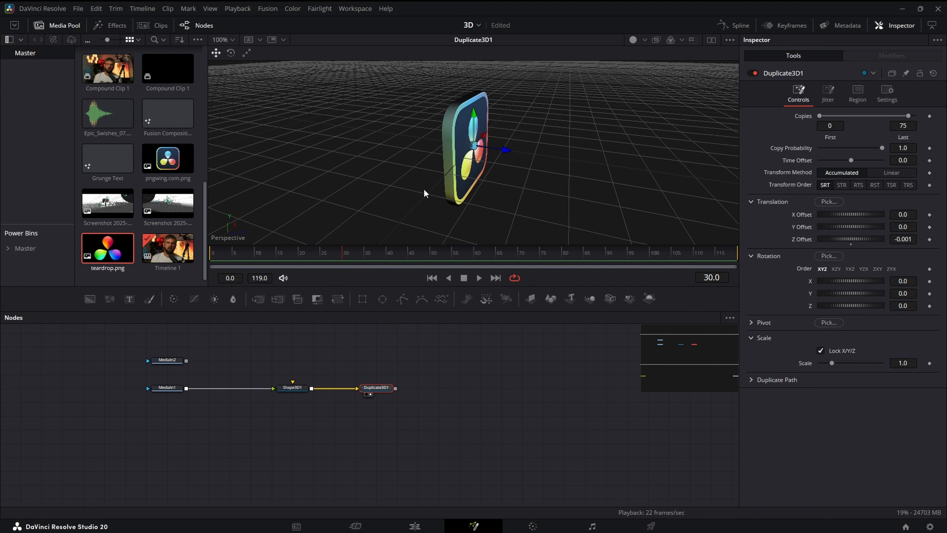
pyautogui.moveTo(516, 200); pyautogui.dragTo(685, 213)
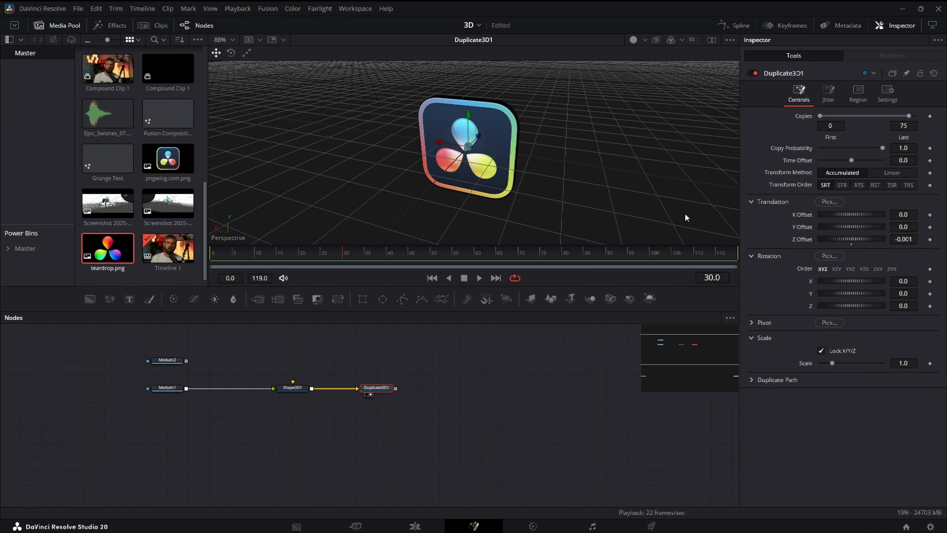
# - Copy the Shape3D1 and Duplicate3D1 nodes together and paste them as a second branch above, level with MediaIn2
pyautogui.click(166, 359)
pyautogui.moveTo(421, 425); pyautogui.dragTo(273, 362)
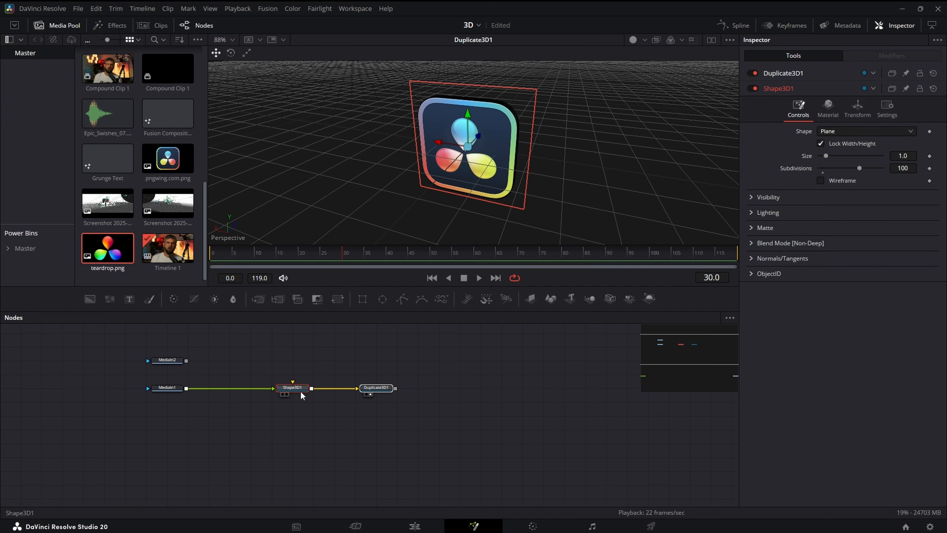
pyautogui.rightClick(300, 390)
pyautogui.click(347, 136)
pyautogui.rightClick(298, 359)
pyautogui.click(341, 469)
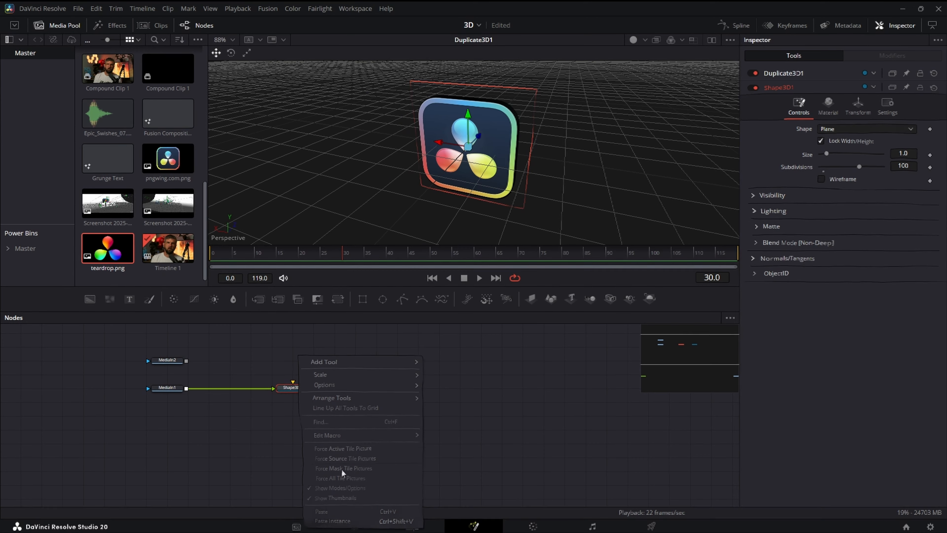
# - Feed MediaIn2 into the pasted Shape 3D node, and combine both duplicate branches in a Merge 3D node shown in the viewer
pyautogui.moveTo(186, 360); pyautogui.dragTo(273, 361)
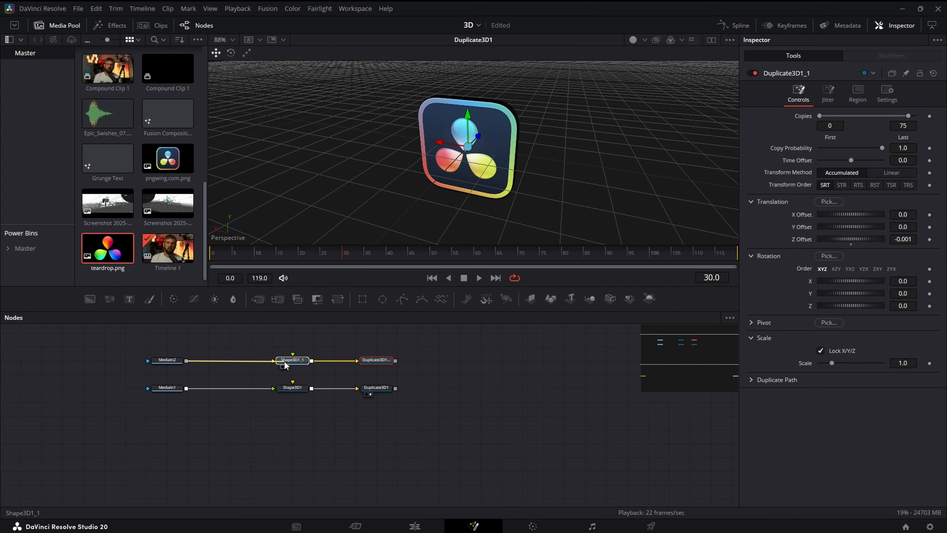
pyautogui.click(368, 366)
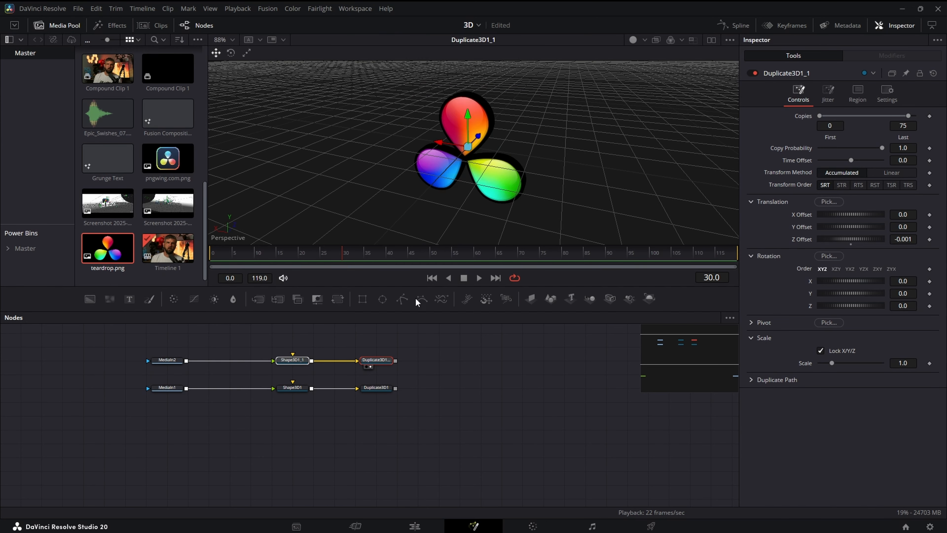
pyautogui.moveTo(500, 212); pyautogui.dragTo(376, 176)
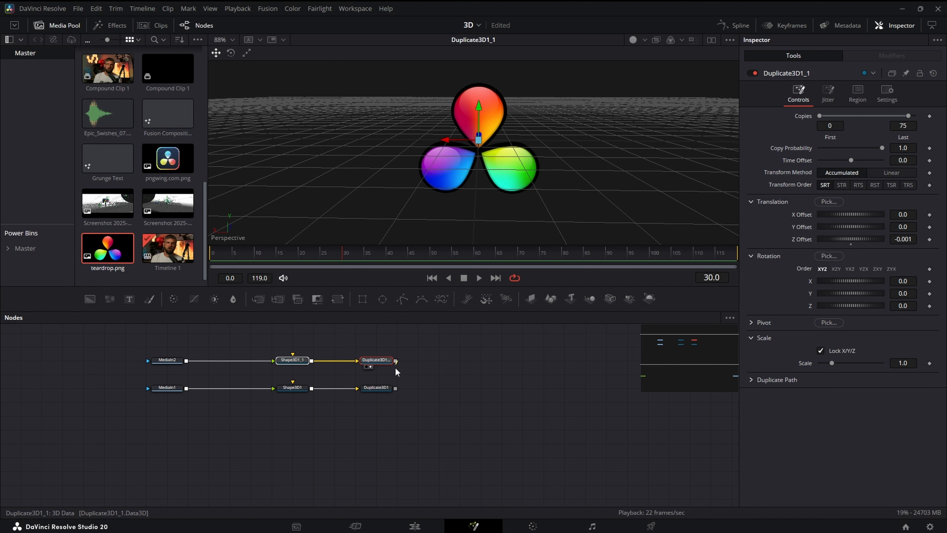
pyautogui.moveTo(395, 361); pyautogui.dragTo(451, 394)
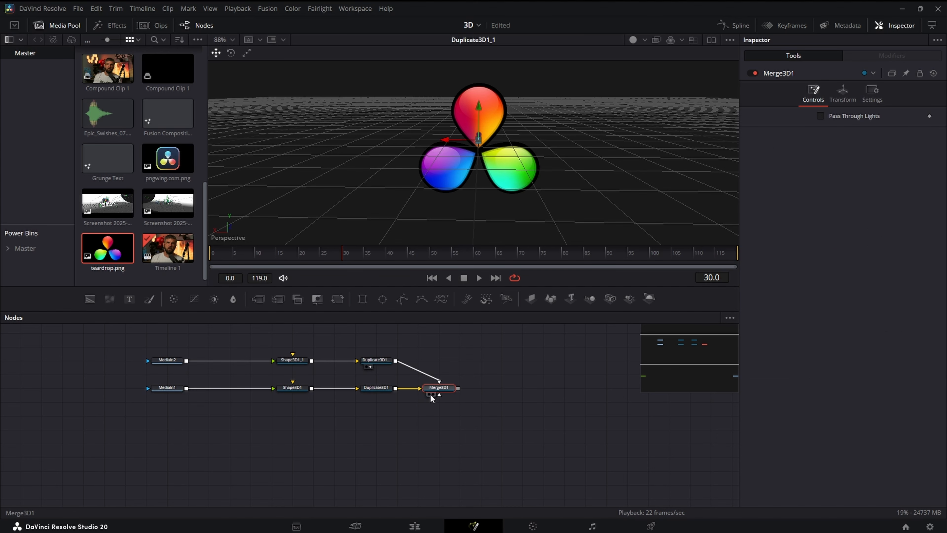
pyautogui.click(432, 393)
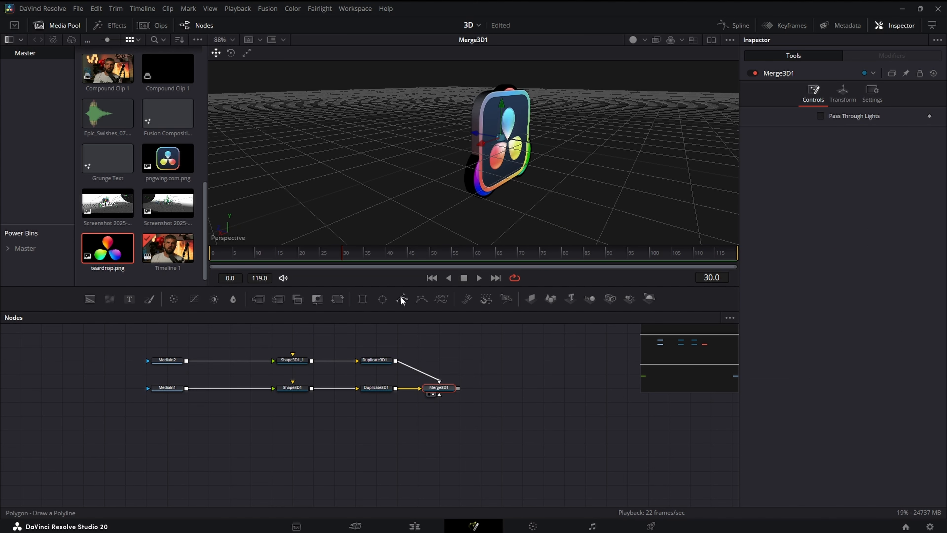
# - Insert a Transform 3D node between the teardrop branch's Duplicate 3D node and Merge3D1
pyautogui.click(387, 362)
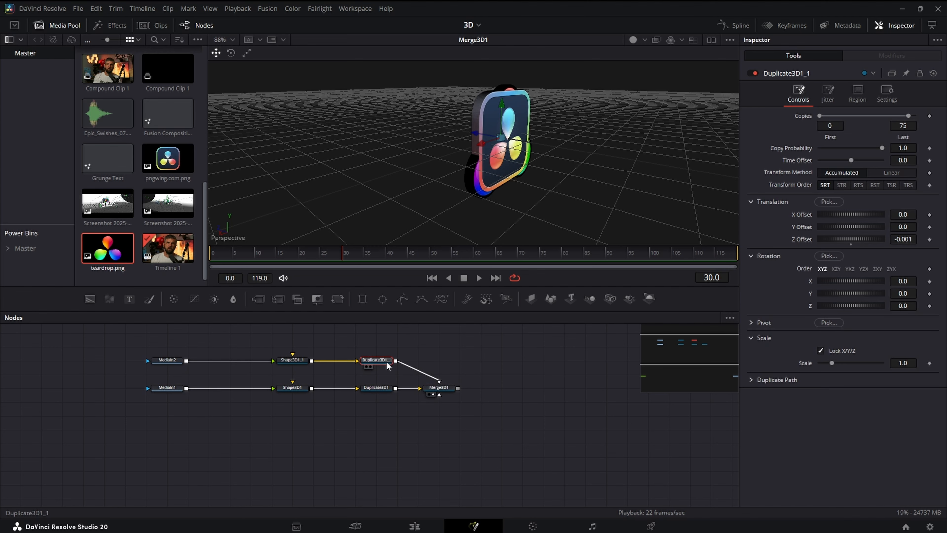
pyautogui.hotkey('shift', 'space')
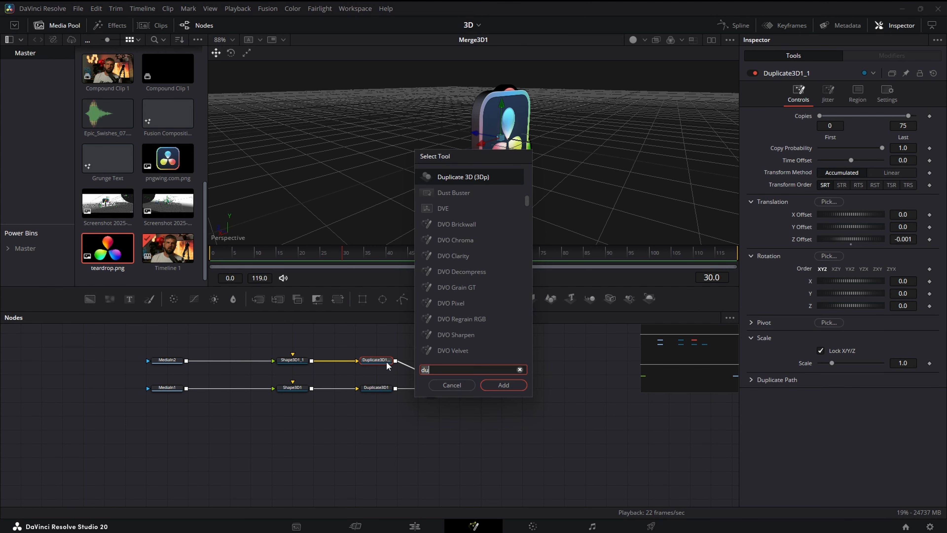
pyautogui.write('tran')
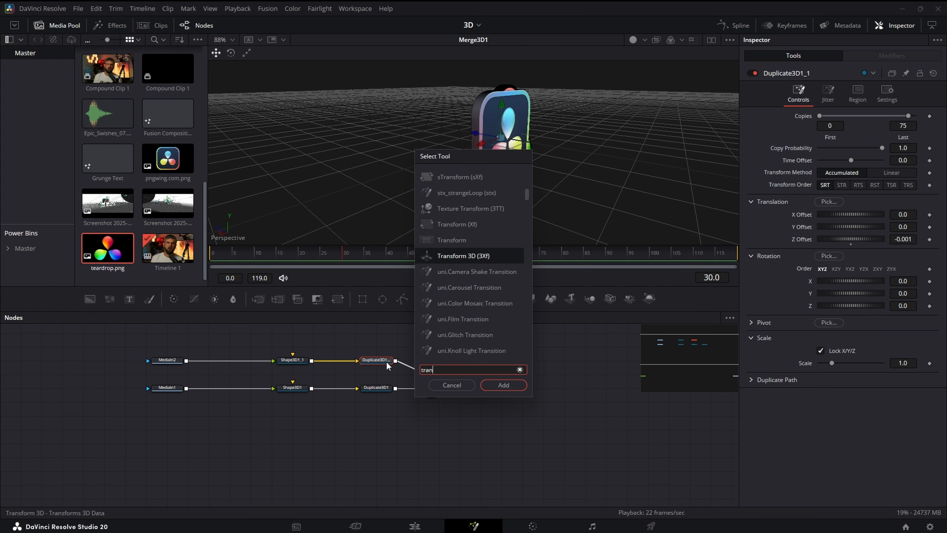
pyautogui.press('Return')
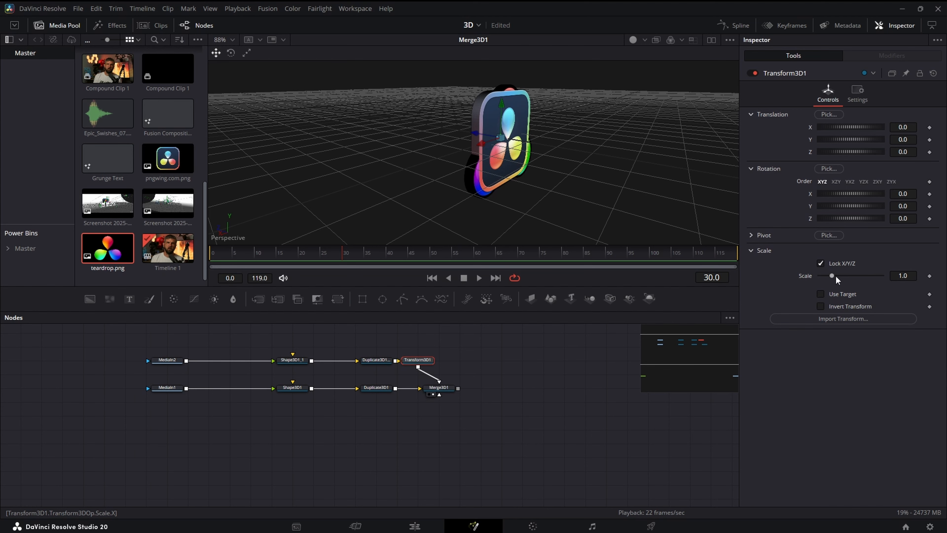
pyautogui.moveTo(835, 275); pyautogui.dragTo(832, 275)
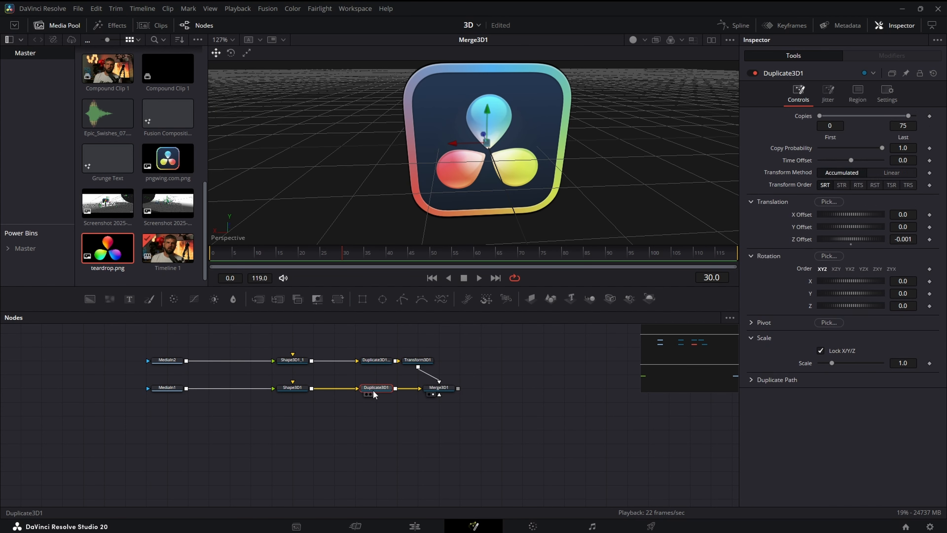
# - Disable the Duplicate3D1 node and set the teardrop's Transform 3D to Y translation 0.017 and scale 0.55
pyautogui.click(752, 74)
pyautogui.moveTo(624, 159); pyautogui.dragTo(574, 156)
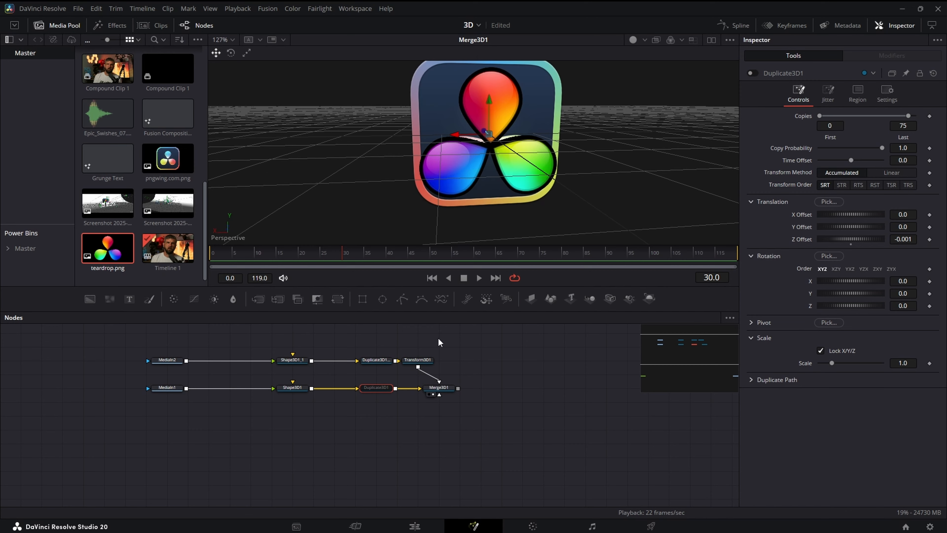
pyautogui.click(418, 360)
pyautogui.moveTo(913, 139); pyautogui.dragTo(919, 139)
pyautogui.moveTo(911, 276); pyautogui.dragTo(837, 276)
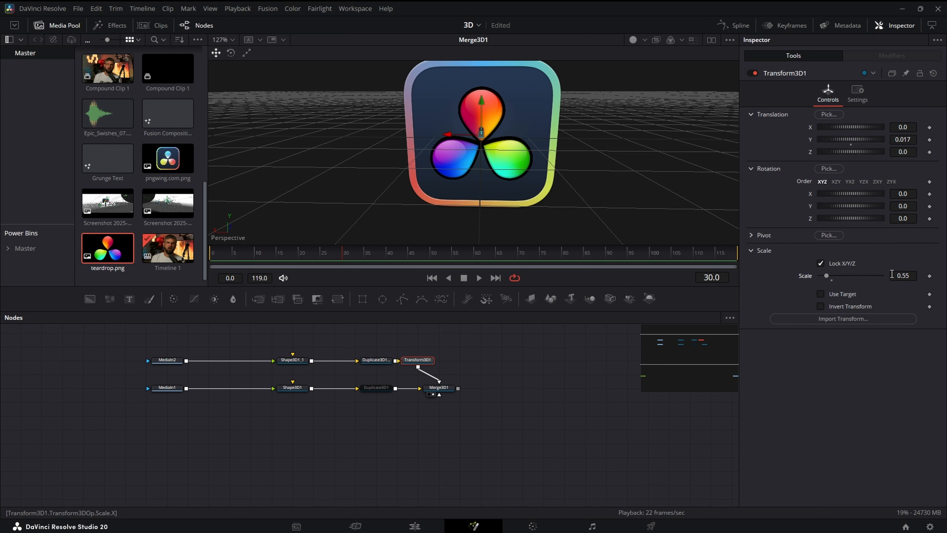
# - Set the teardrop's Z translation to 0.02 and its scale to 0.555 in Transform3D1
pyautogui.moveTo(530, 221); pyautogui.dragTo(615, 220)
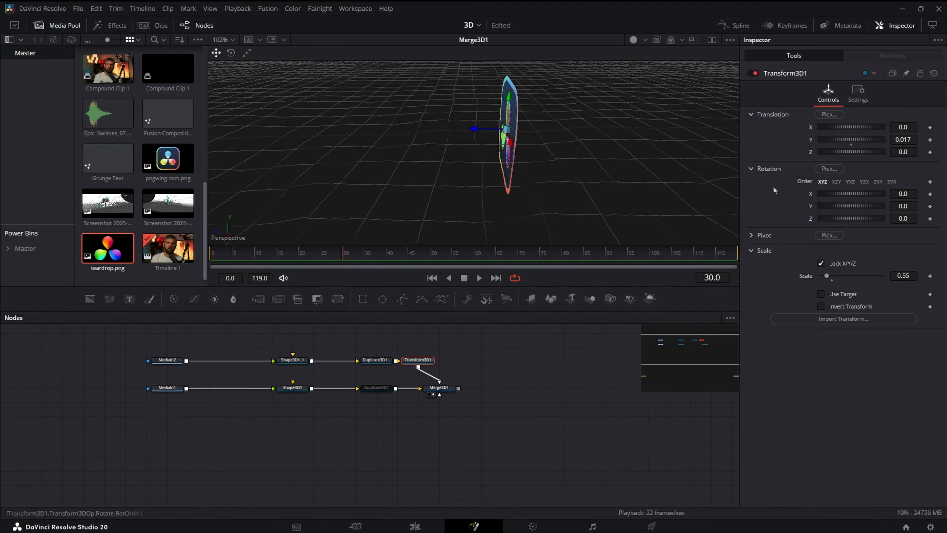
pyautogui.moveTo(914, 155)
pyautogui.mouseDown()
pyautogui.moveTo(873, 154)
pyautogui.moveTo(917, 154)
pyautogui.mouseUp()
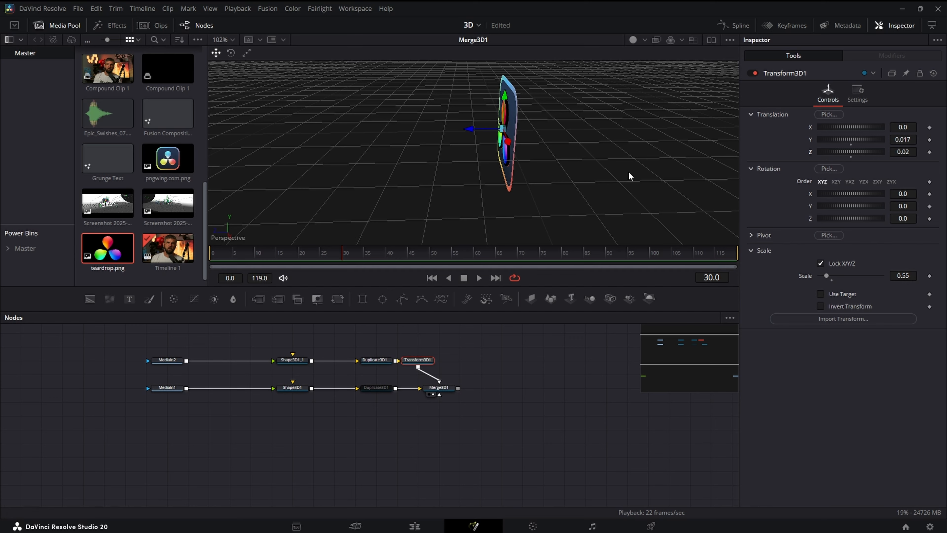
pyautogui.scroll(3, 589, 184)
pyautogui.moveTo(586, 182); pyautogui.dragTo(555, 162)
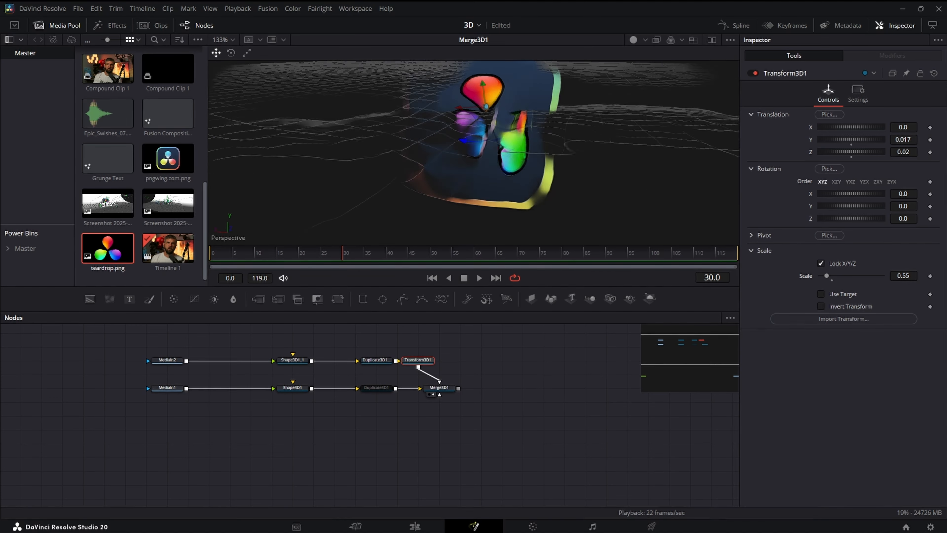
pyautogui.moveTo(903, 276); pyautogui.dragTo(907, 276)
pyautogui.scroll(-3, 611, 188)
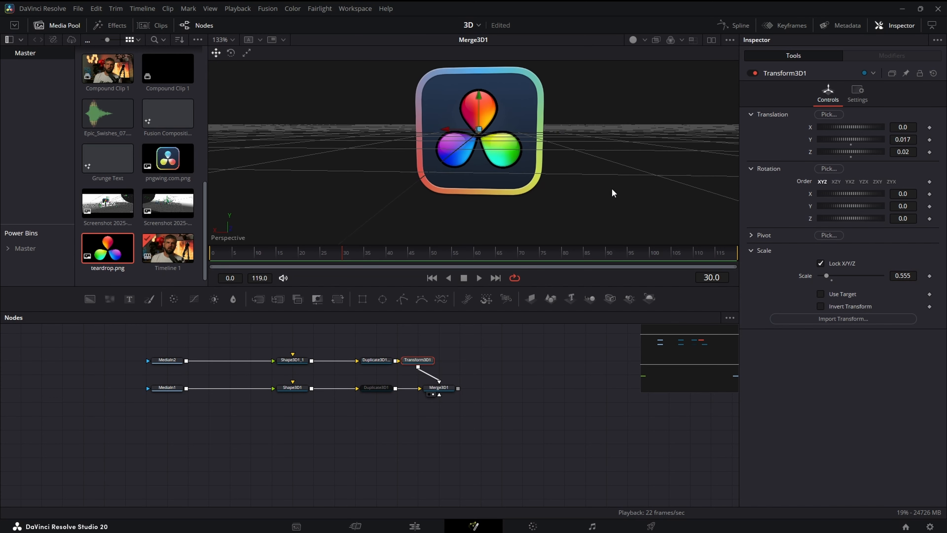
pyautogui.moveTo(615, 234); pyautogui.dragTo(694, 254)
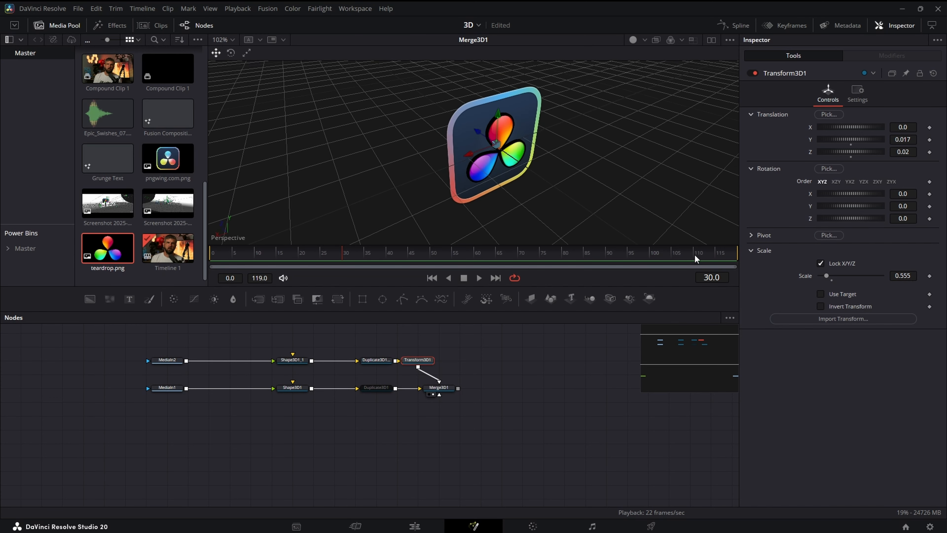
# - Remove the disabled Duplicate3D1 node from the background logo branch
pyautogui.rightClick(380, 390)
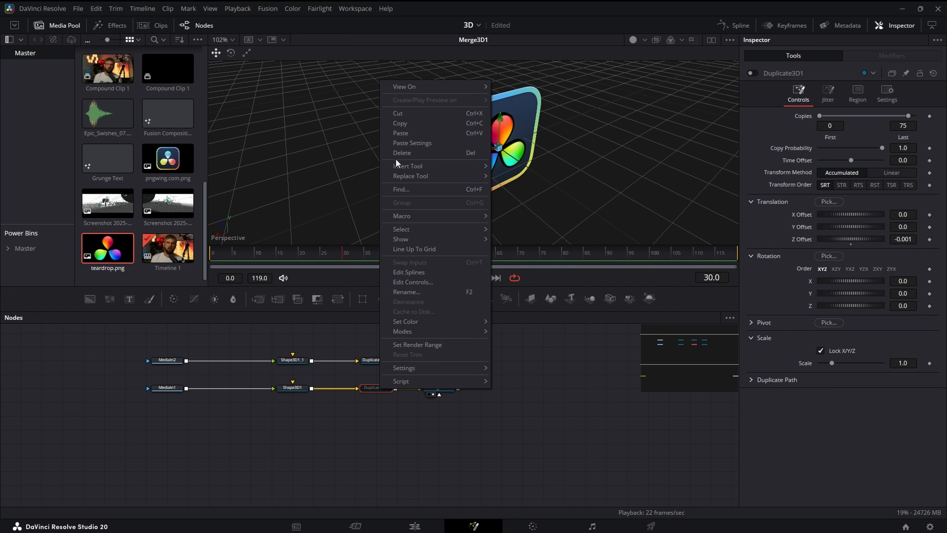
pyautogui.click(398, 113)
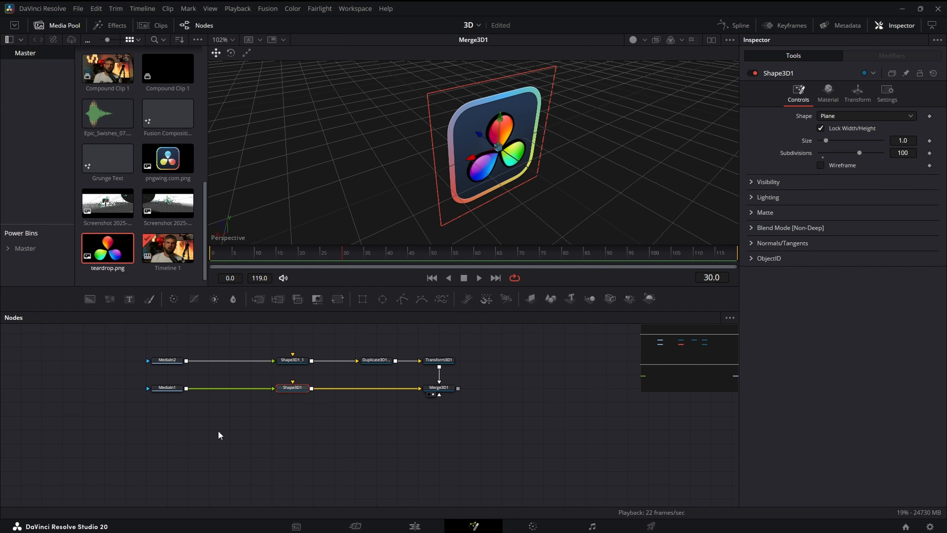
# - Copy MediaIn1 and Shape3D1, paste them as a third branch below, and connect the pasted shape to Merge3D1
pyautogui.moveTo(342, 441); pyautogui.dragTo(155, 375)
pyautogui.rightClick(297, 390)
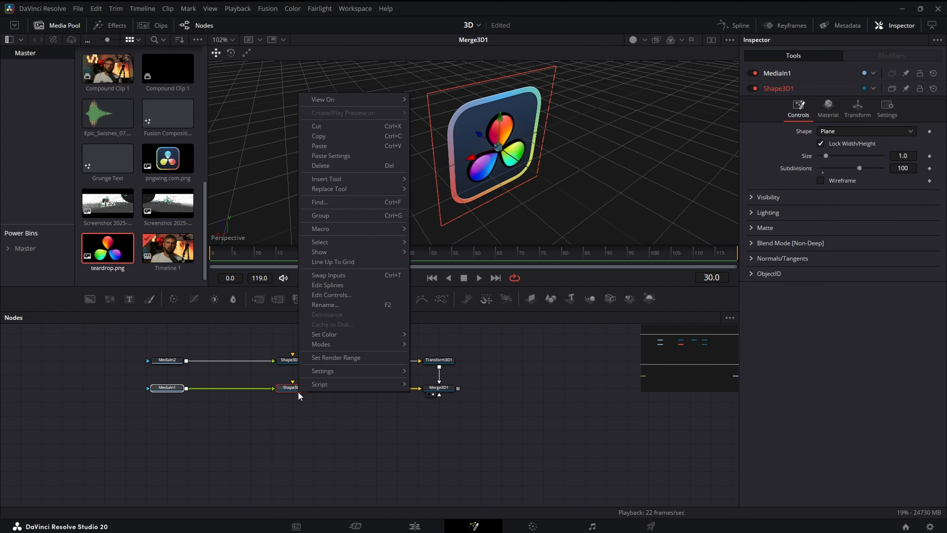
pyautogui.click(328, 133)
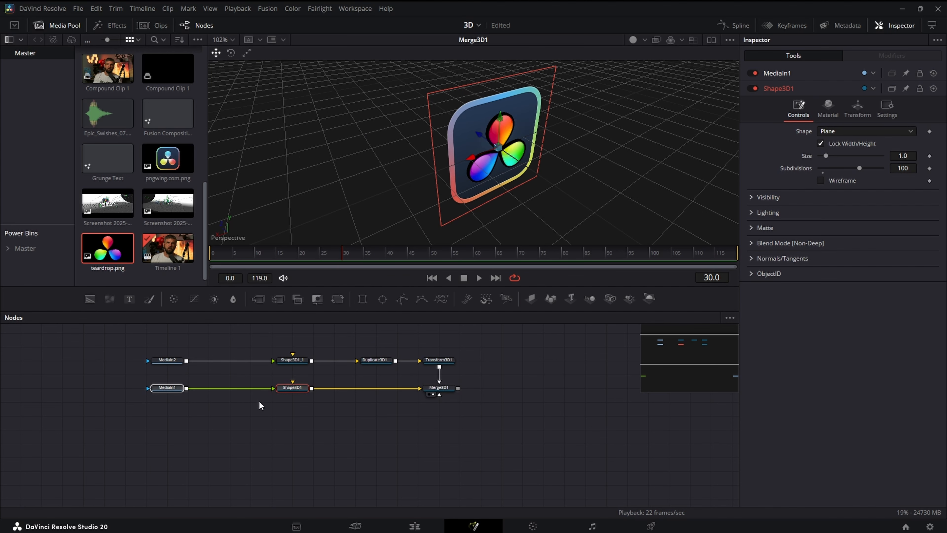
pyautogui.rightClick(270, 439)
pyautogui.click(331, 420)
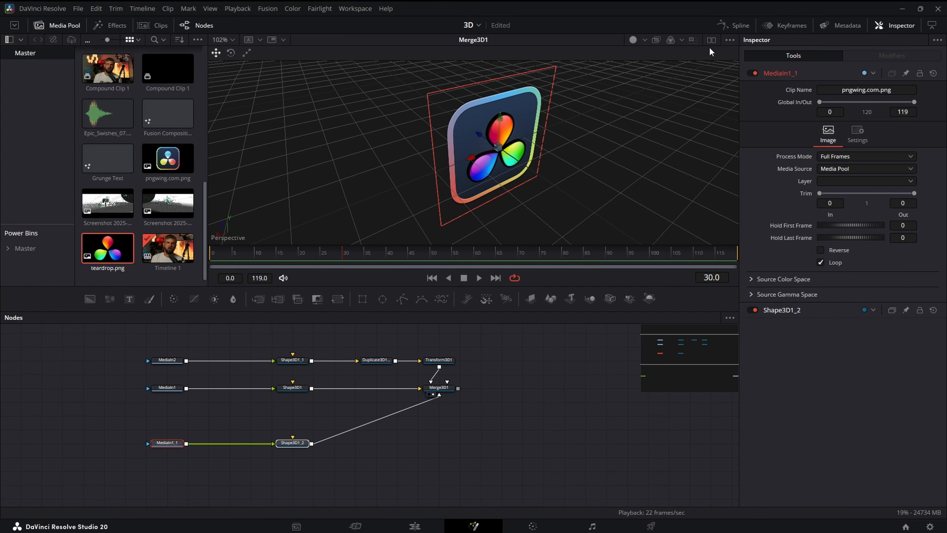
# - Split the viewer in two, show MediaIn1_1 in the empty viewer, and move the MediaIn1_1 branch up closer to the other branches
pyautogui.click(712, 40)
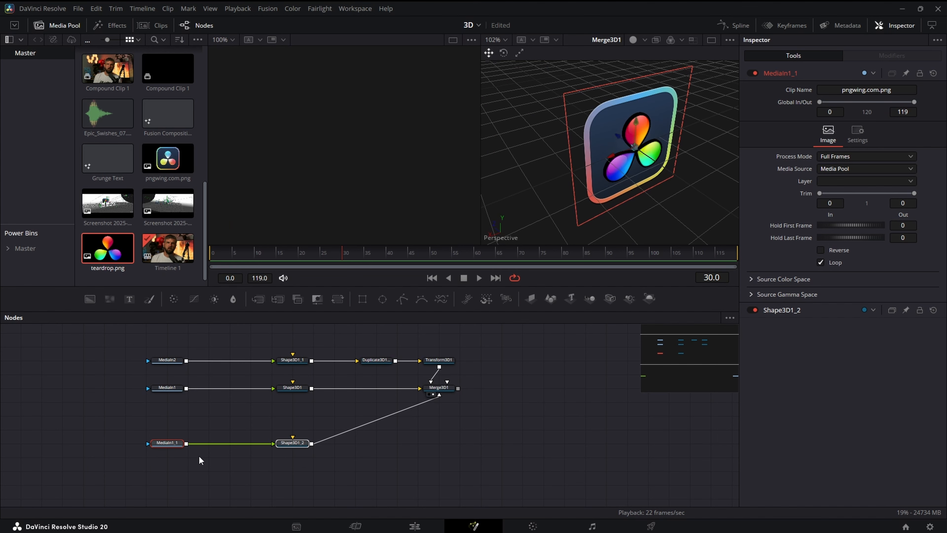
pyautogui.press('1')
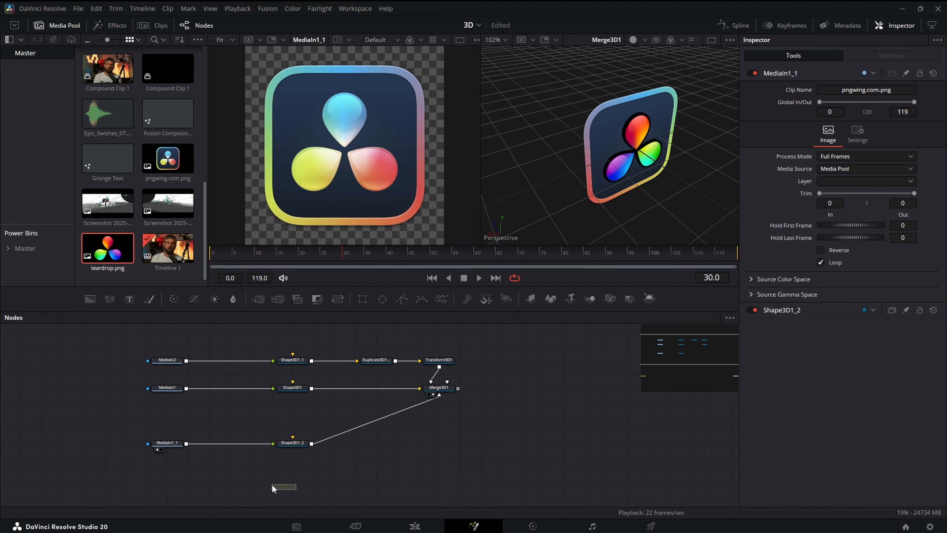
pyautogui.moveTo(304, 489); pyautogui.dragTo(114, 435)
pyautogui.moveTo(286, 449); pyautogui.dragTo(286, 435)
pyautogui.click(545, 331)
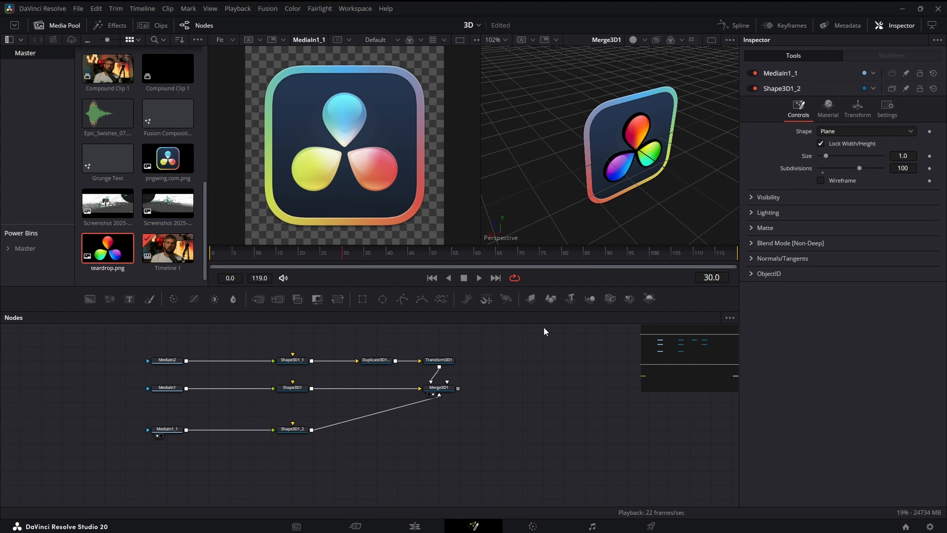
# - Mask MediaIn1_1 with an inverted Rectangle of width 0.734, height 0.727 and corner radius 0.394, keeping only the logo's colored border
pyautogui.moveTo(362, 299); pyautogui.dragTo(164, 430)
pyautogui.click(820, 177)
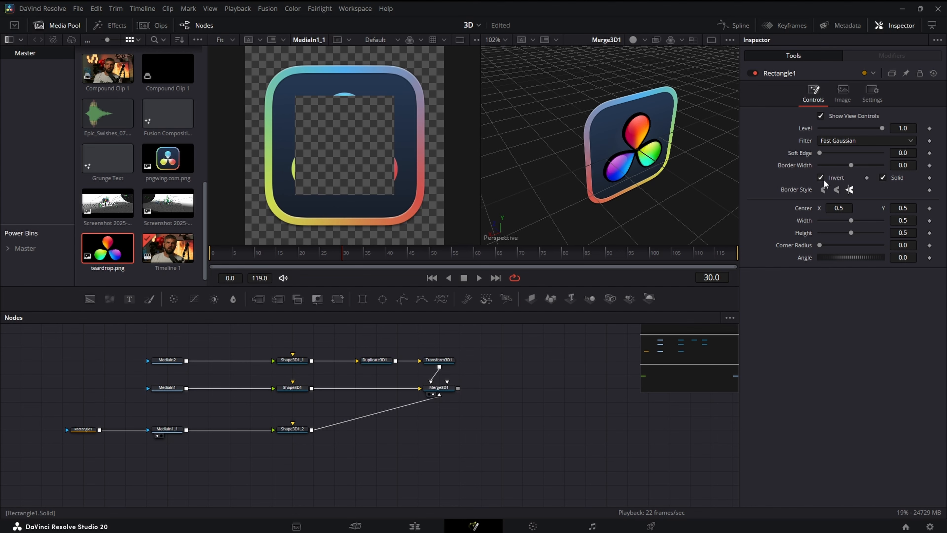
pyautogui.moveTo(851, 232)
pyautogui.mouseDown()
pyautogui.moveTo(865, 235)
pyautogui.moveTo(856, 221)
pyautogui.moveTo(865, 220)
pyautogui.mouseUp()
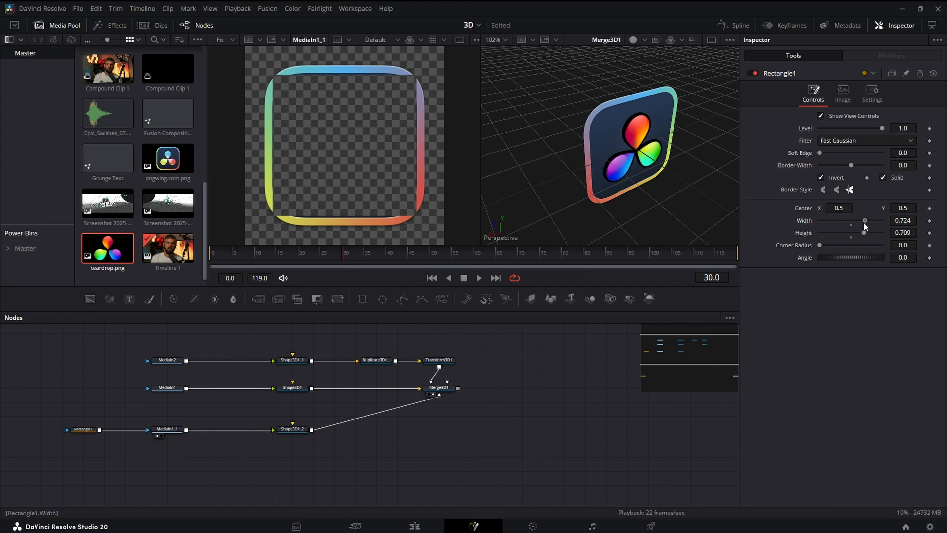
pyautogui.moveTo(819, 249); pyautogui.dragTo(844, 255)
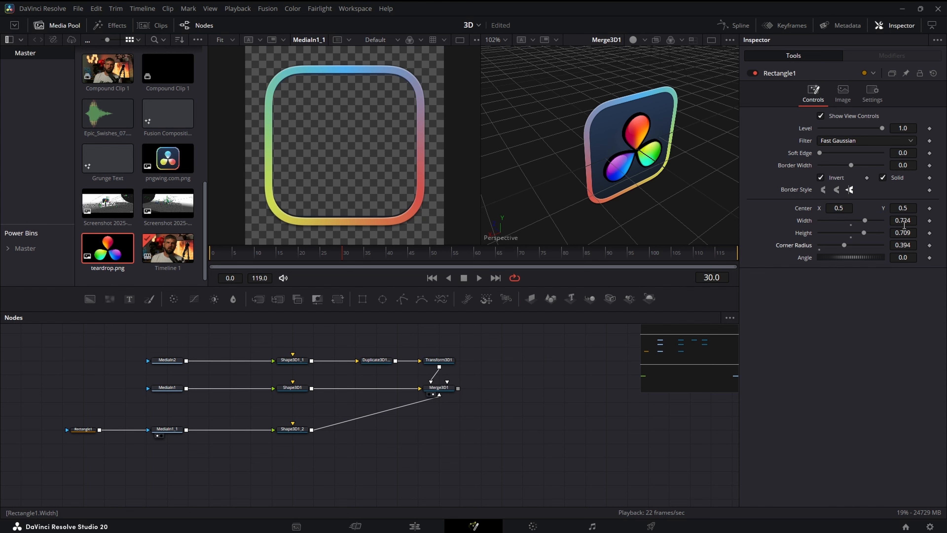
pyautogui.moveTo(905, 222); pyautogui.dragTo(911, 232)
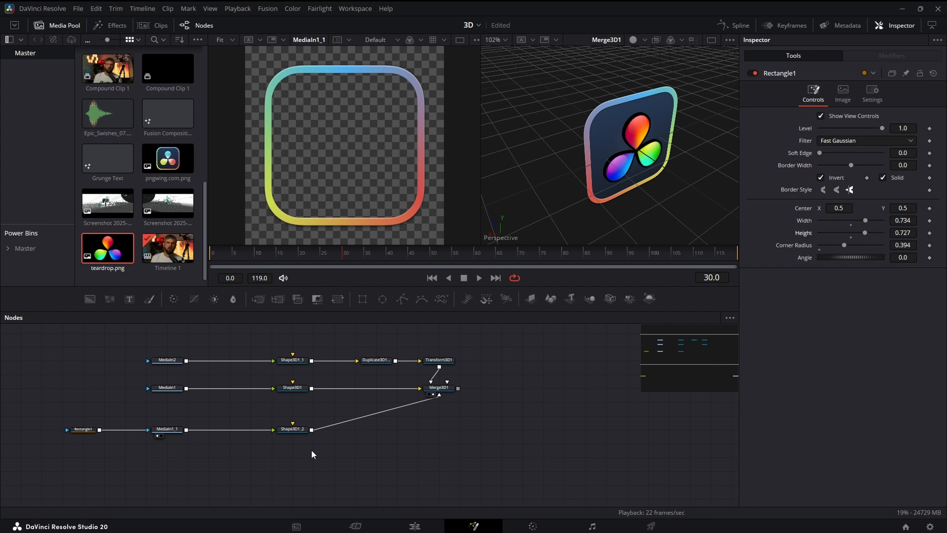
# - Add a Duplicate 3D node after Shape3D1_2 and space it out evenly in the border branch
pyautogui.click(297, 433)
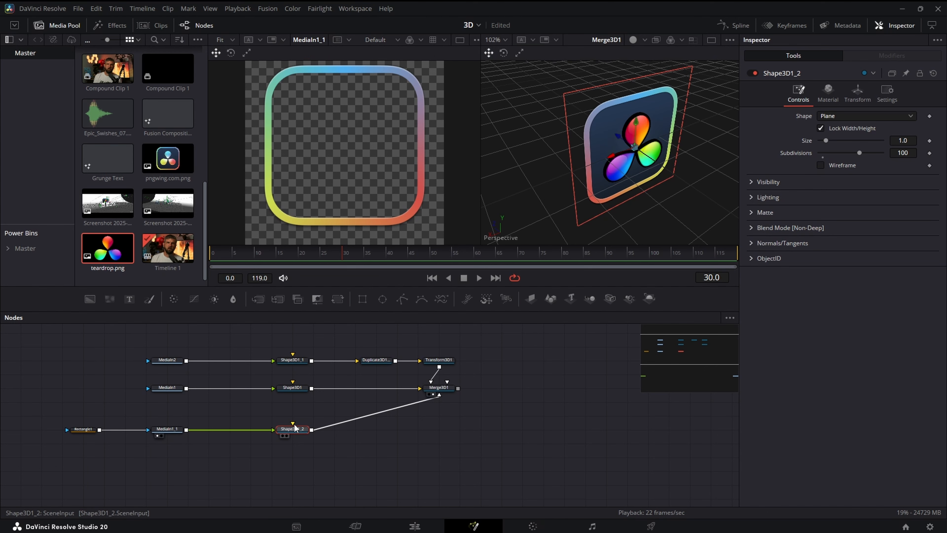
pyautogui.hotkey('shift', 'space')
pyautogui.write('dup')
pyautogui.press('Return')
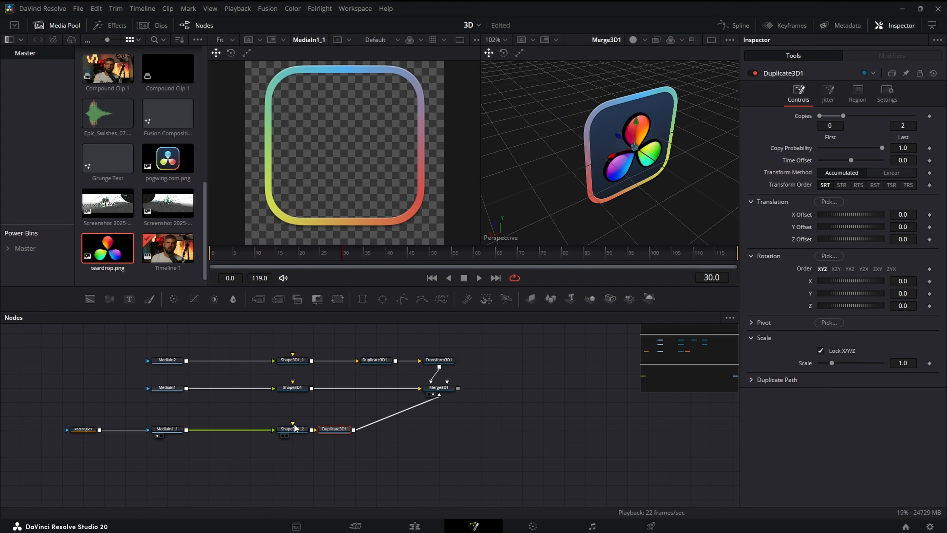
pyautogui.moveTo(337, 432); pyautogui.dragTo(354, 432)
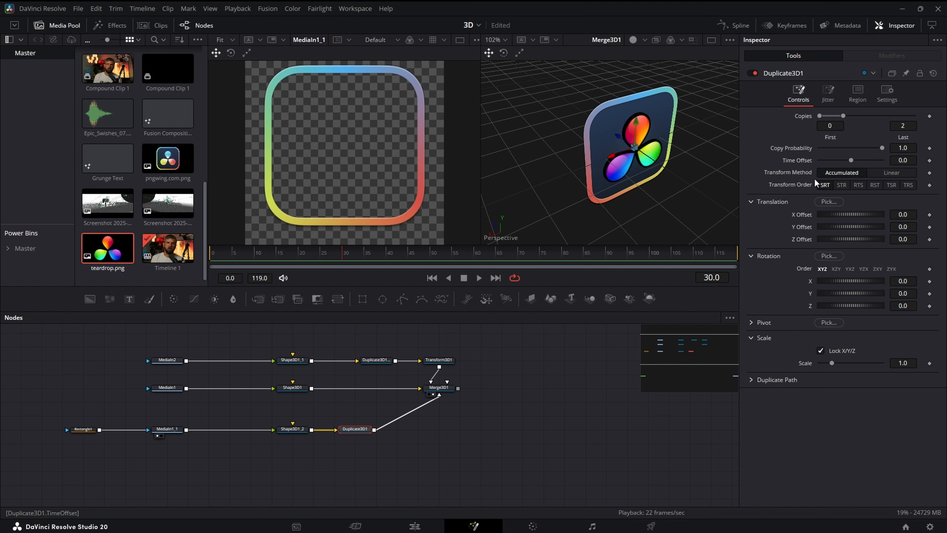
# - Set the border's Duplicate 3D last copy to 75 and its Z offset to -0.001
pyautogui.click(907, 127)
pyautogui.write('75')
pyautogui.press('Return')
pyautogui.click(911, 240)
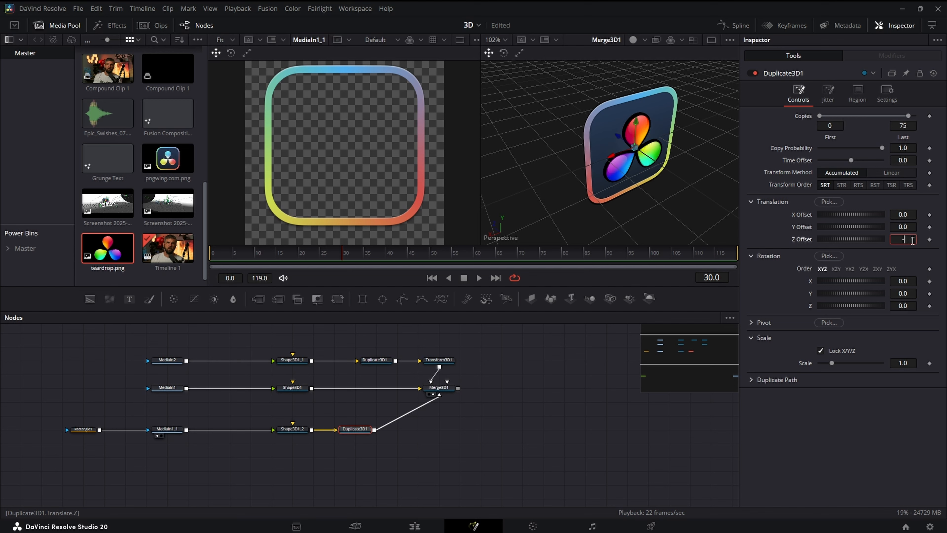
pyautogui.write('-.001')
pyautogui.press('Return')
pyautogui.moveTo(540, 206); pyautogui.dragTo(501, 164)
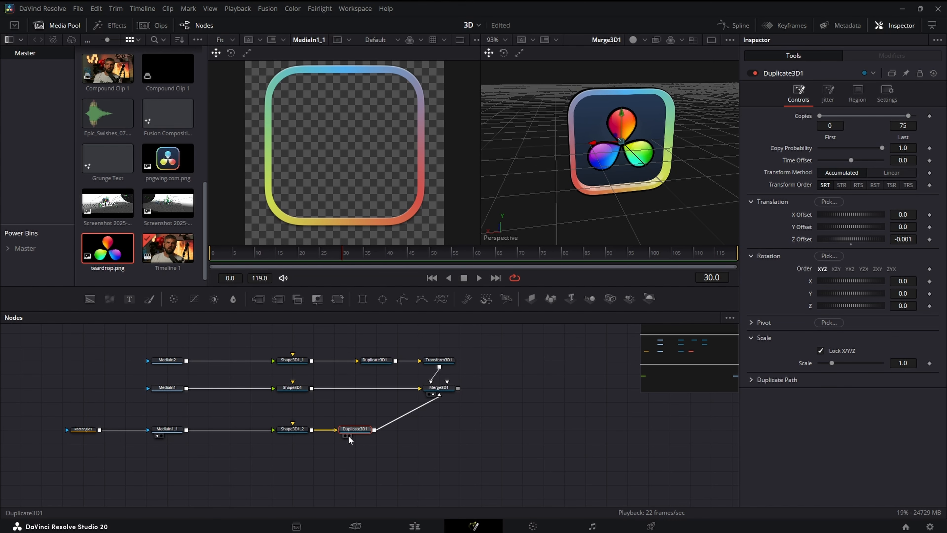
# - Add a Transform 3D node after the border's Duplicate 3D and set its Z translation to 0.06
pyautogui.hotkey('shift', 'space')
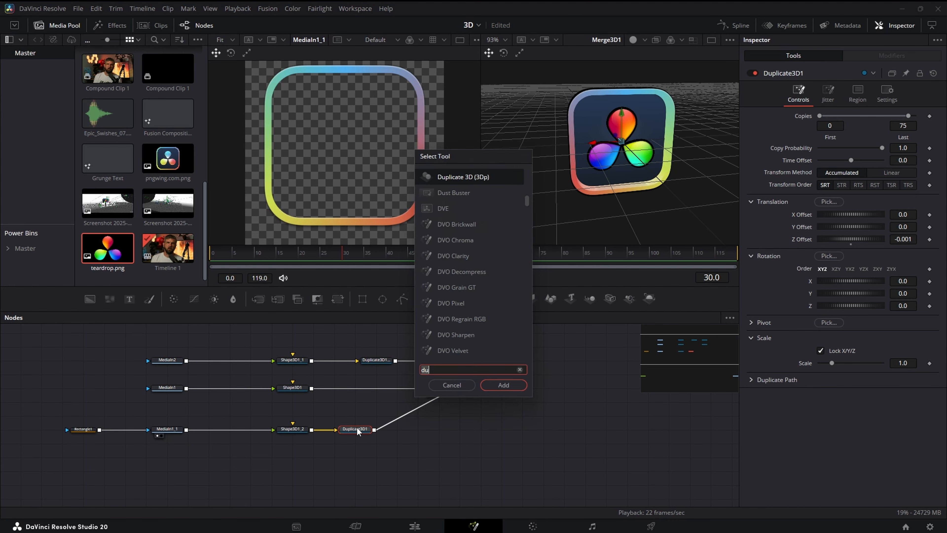
pyautogui.write('tran')
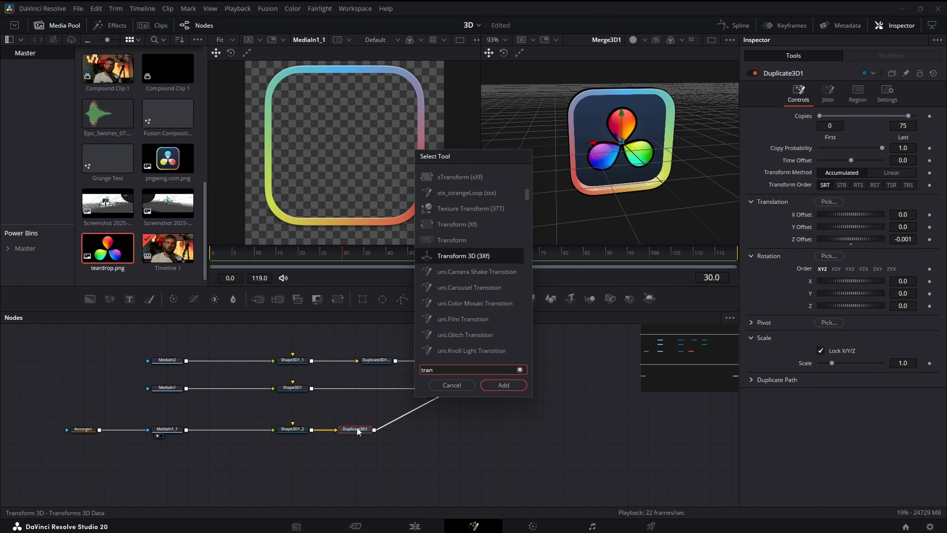
pyautogui.press('Return')
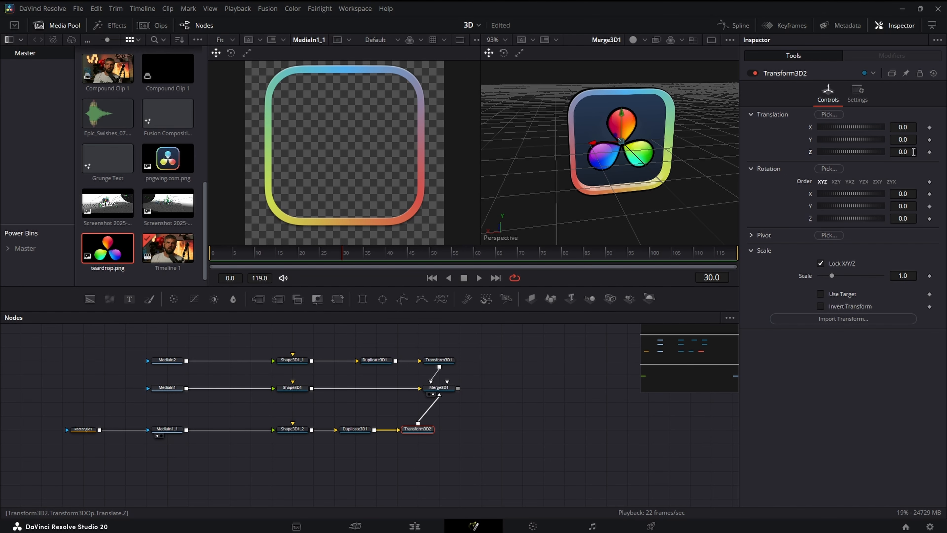
pyautogui.moveTo(914, 151); pyautogui.dragTo(920, 152)
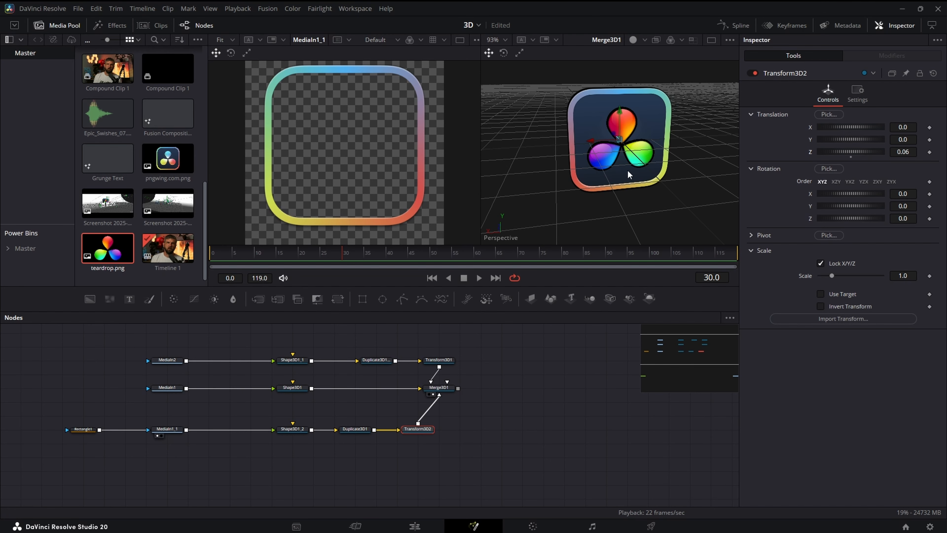
pyautogui.moveTo(628, 169); pyautogui.dragTo(642, 205)
pyautogui.scroll(-3, 653, 204)
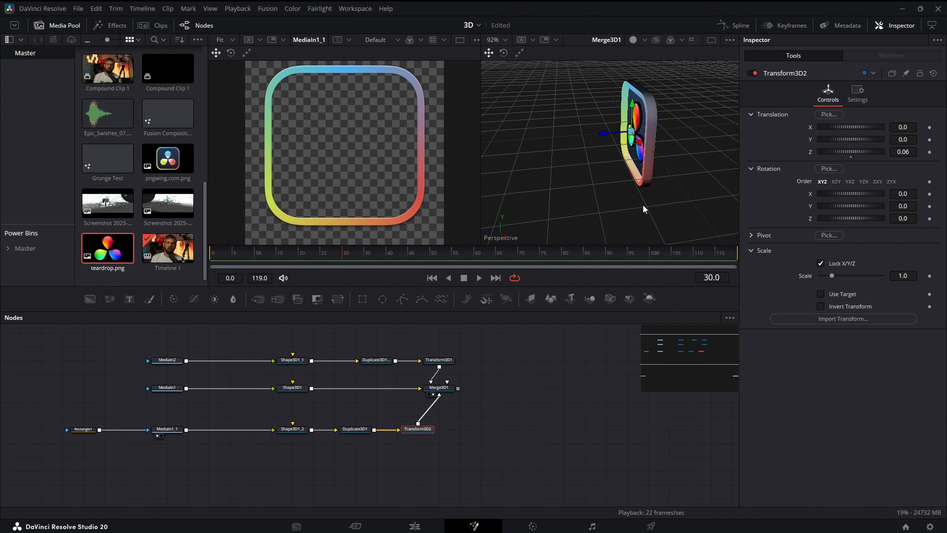
# - Return to a single viewer and reduce the border's Z translation to 0.04 in Transform3D2
pyautogui.click(712, 39)
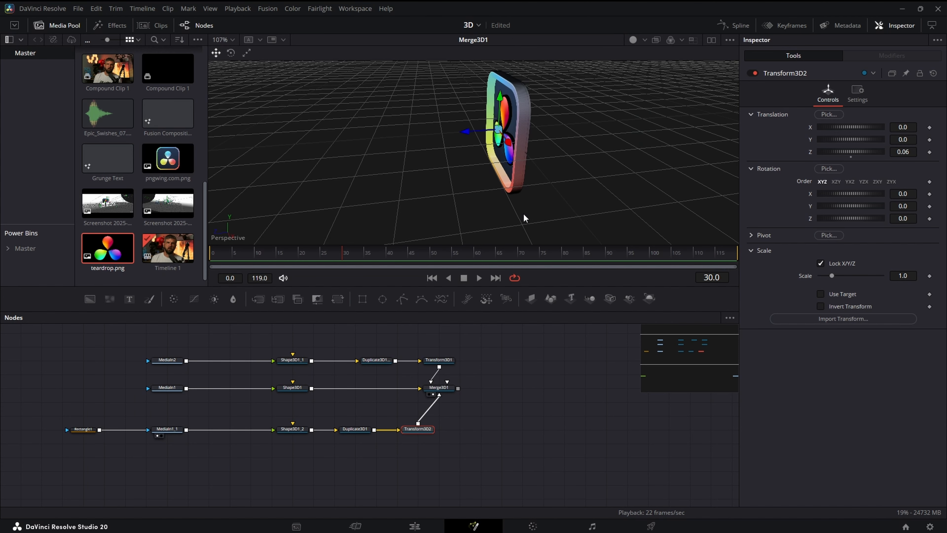
pyautogui.scroll(2, 524, 215)
pyautogui.moveTo(527, 214); pyautogui.dragTo(543, 215)
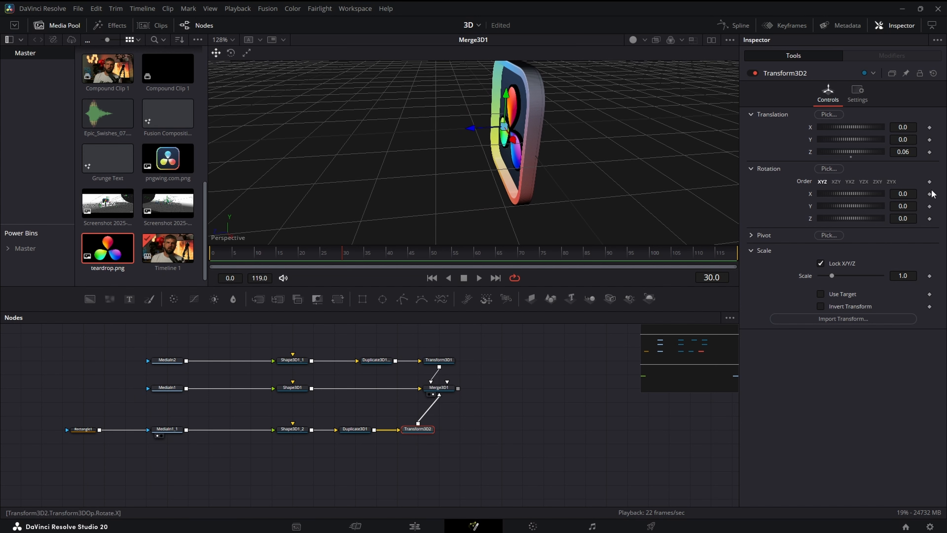
pyautogui.moveTo(912, 154); pyautogui.dragTo(909, 154)
pyautogui.moveTo(659, 186)
pyautogui.mouseDown()
pyautogui.moveTo(610, 191)
pyautogui.moveTo(625, 203)
pyautogui.moveTo(658, 202)
pyautogui.mouseUp()
pyautogui.moveTo(913, 154); pyautogui.dragTo(911, 154)
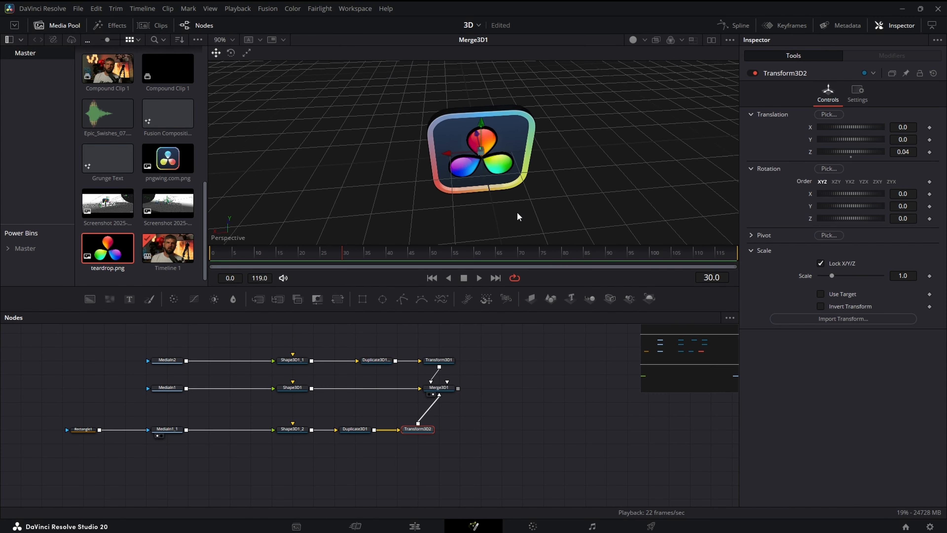
pyautogui.moveTo(516, 213); pyautogui.dragTo(561, 143)
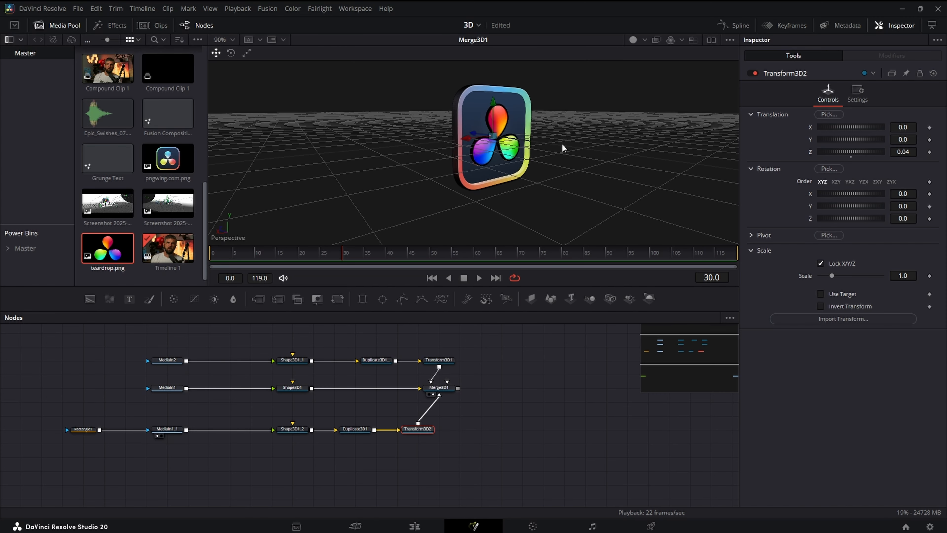
pyautogui.click(287, 428)
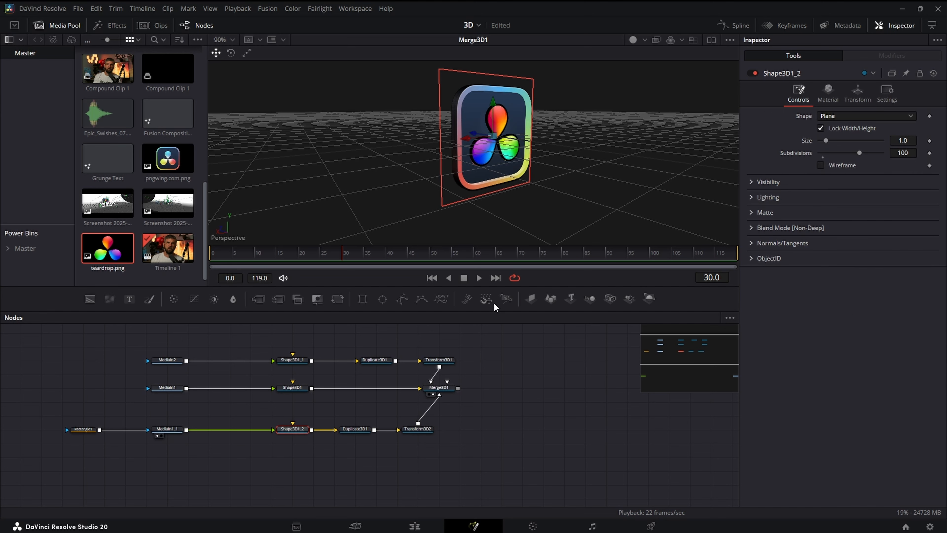
pyautogui.click(298, 388)
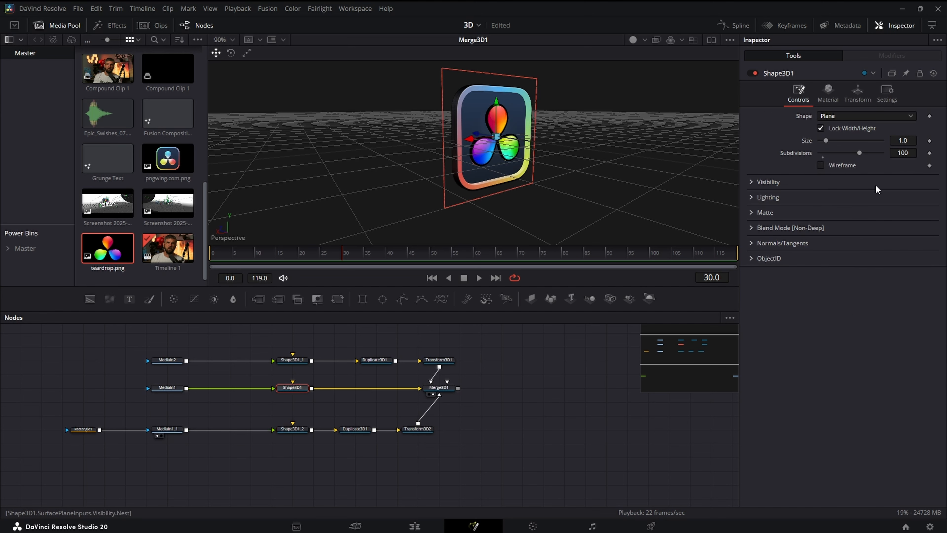
pyautogui.click(304, 364)
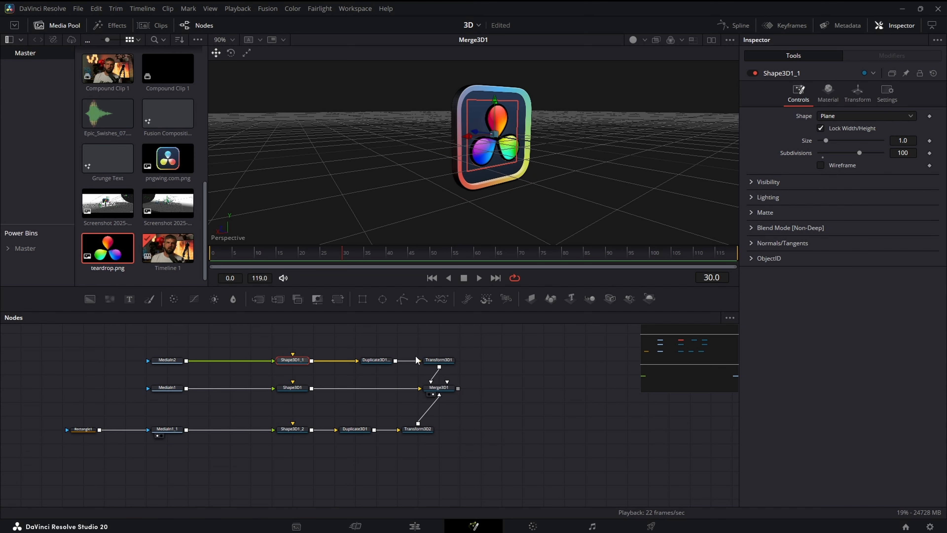
pyautogui.click(386, 361)
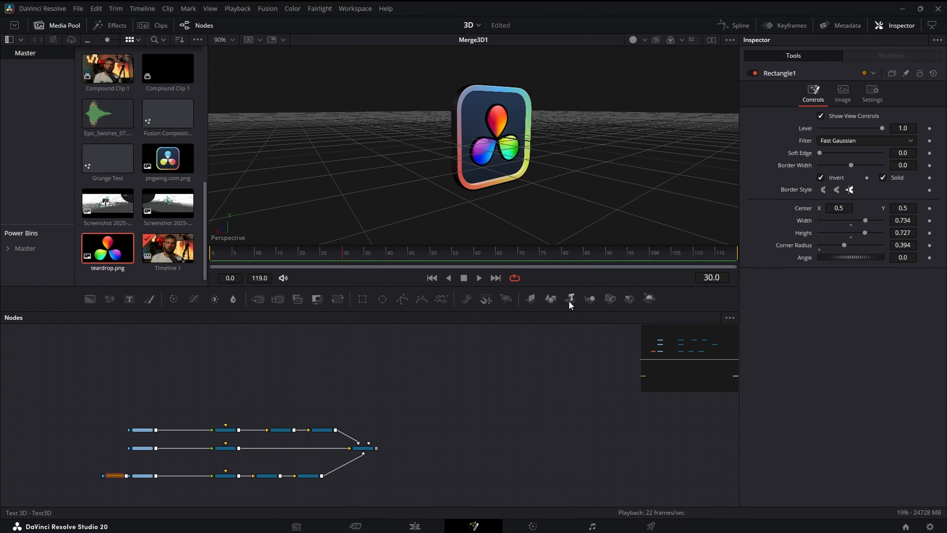
# - Add a Text 3D node connected to Merge3D1, place it above the merge, and set its text to FUSION
pyautogui.moveTo(570, 302); pyautogui.dragTo(364, 448)
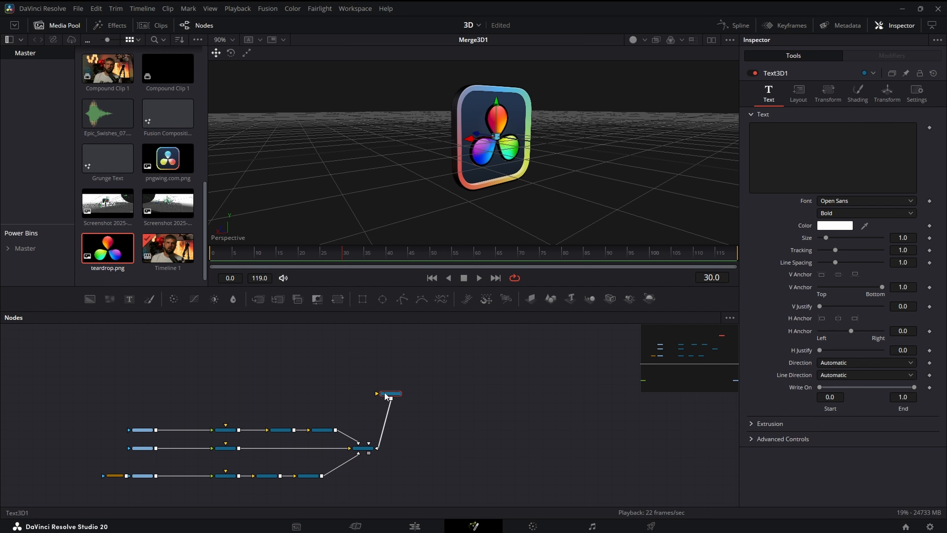
pyautogui.moveTo(391, 394); pyautogui.dragTo(374, 398)
pyautogui.click(851, 146)
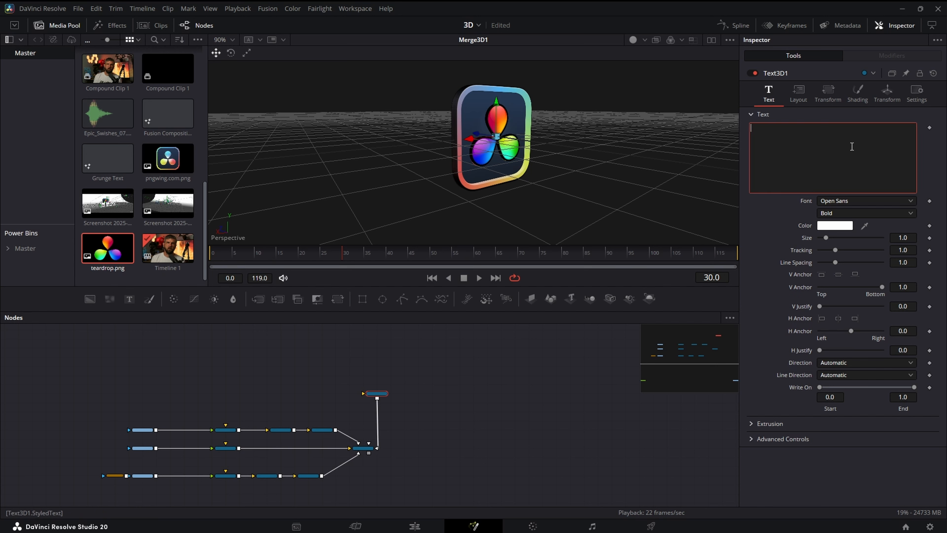
pyautogui.write('FUSION')
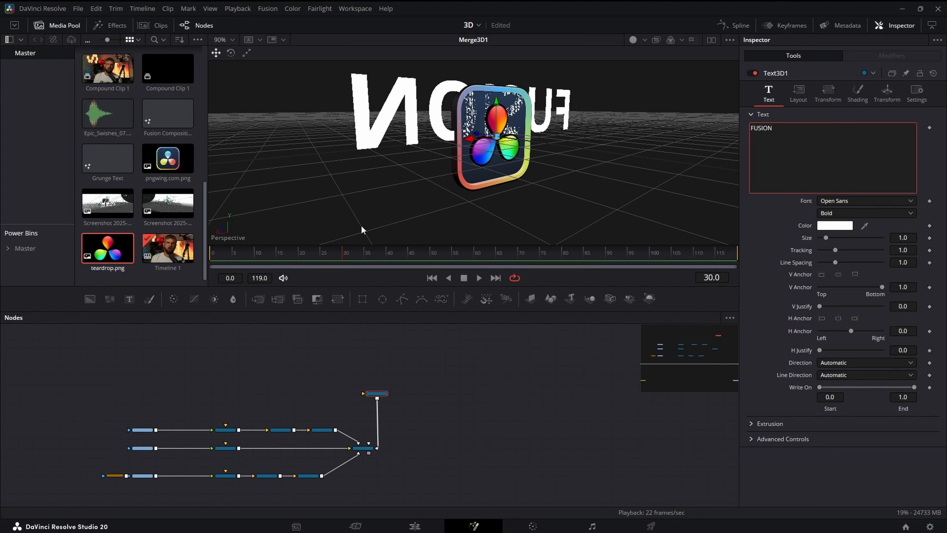
# - Lower the FUSION text along Y and bring it forward along Z in front of the logo
pyautogui.moveTo(361, 229); pyautogui.dragTo(531, 176)
pyautogui.click(887, 94)
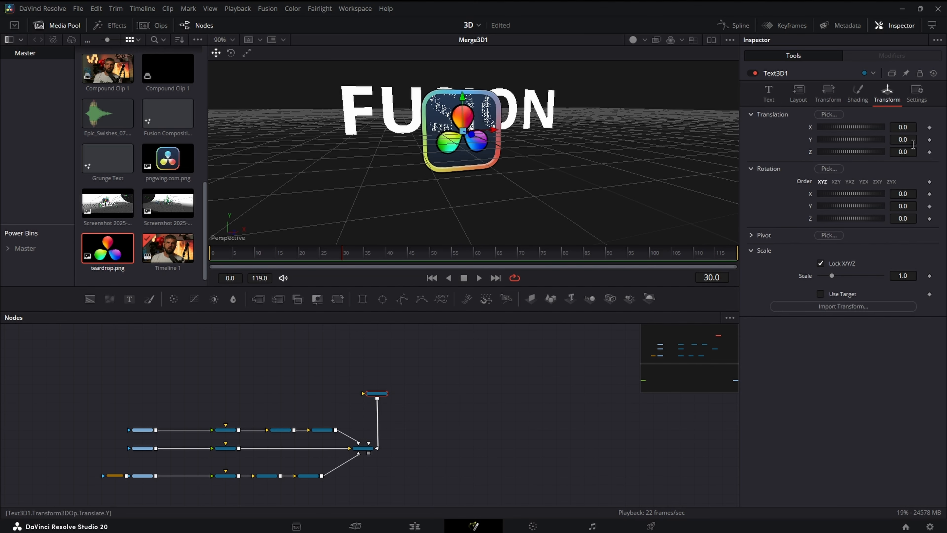
pyautogui.moveTo(912, 140); pyautogui.dragTo(855, 140)
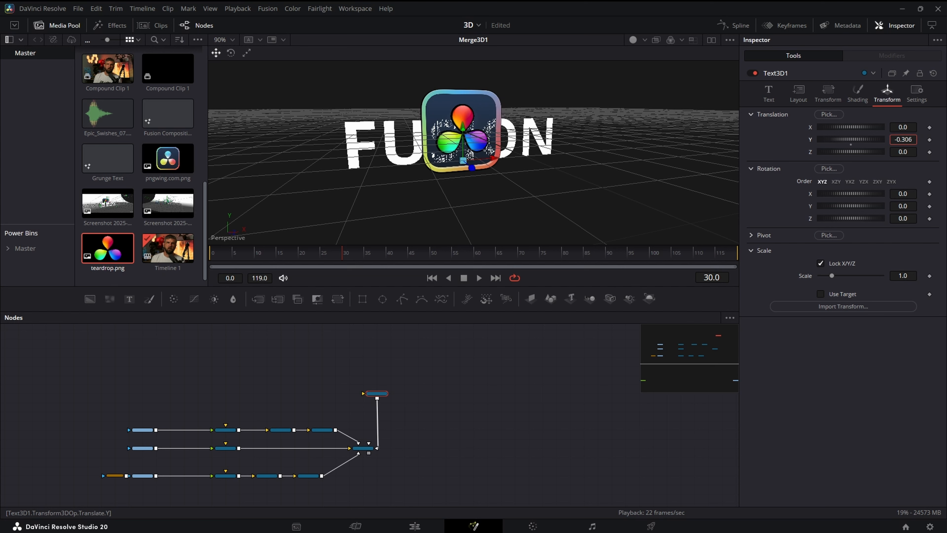
pyautogui.moveTo(912, 152)
pyautogui.mouseDown()
pyautogui.moveTo(945, 153)
pyautogui.moveTo(909, 139)
pyautogui.mouseUp()
# - Reduce the FUSION text's size to 0.61 and lower it slightly further along Y
pyautogui.click(768, 95)
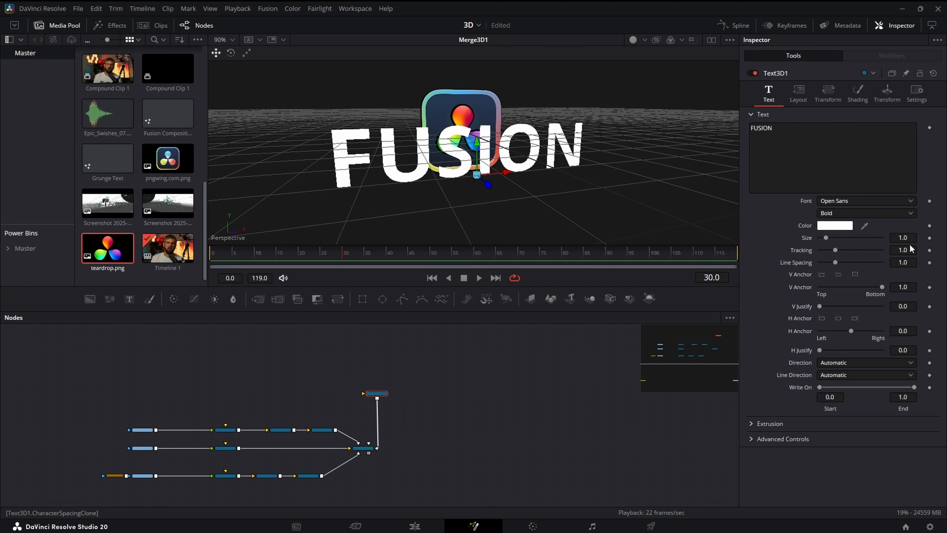
pyautogui.moveTo(911, 238); pyautogui.dragTo(904, 238)
pyautogui.moveTo(627, 218)
pyautogui.mouseDown()
pyautogui.moveTo(567, 201)
pyautogui.moveTo(617, 234)
pyautogui.mouseUp()
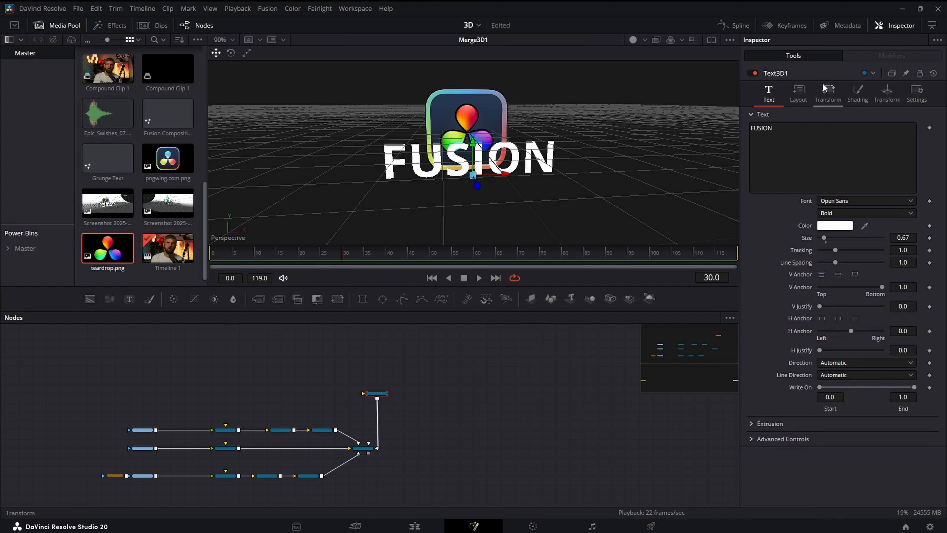
pyautogui.click(887, 93)
pyautogui.moveTo(917, 140); pyautogui.dragTo(895, 140)
pyautogui.click(770, 93)
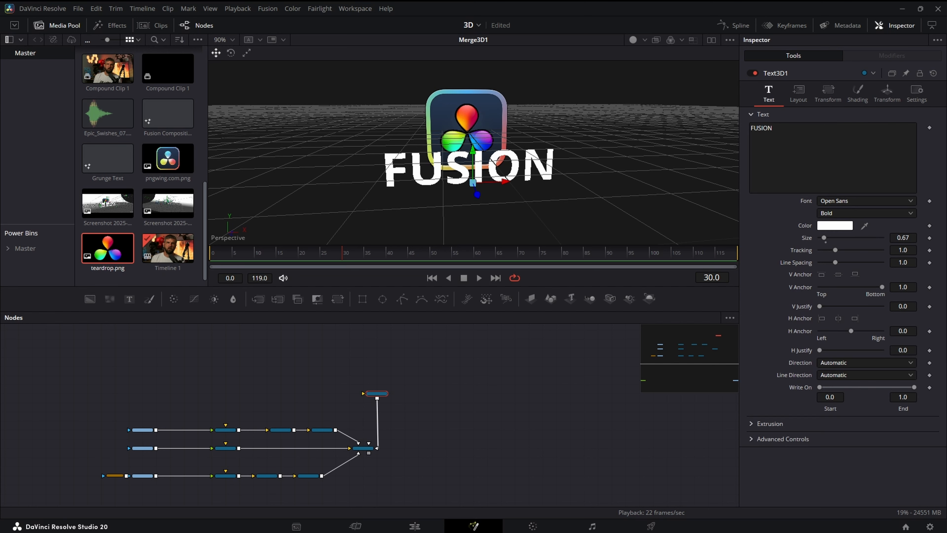
pyautogui.moveTo(906, 234); pyautogui.dragTo(771, 224)
pyautogui.moveTo(616, 201); pyautogui.dragTo(633, 217)
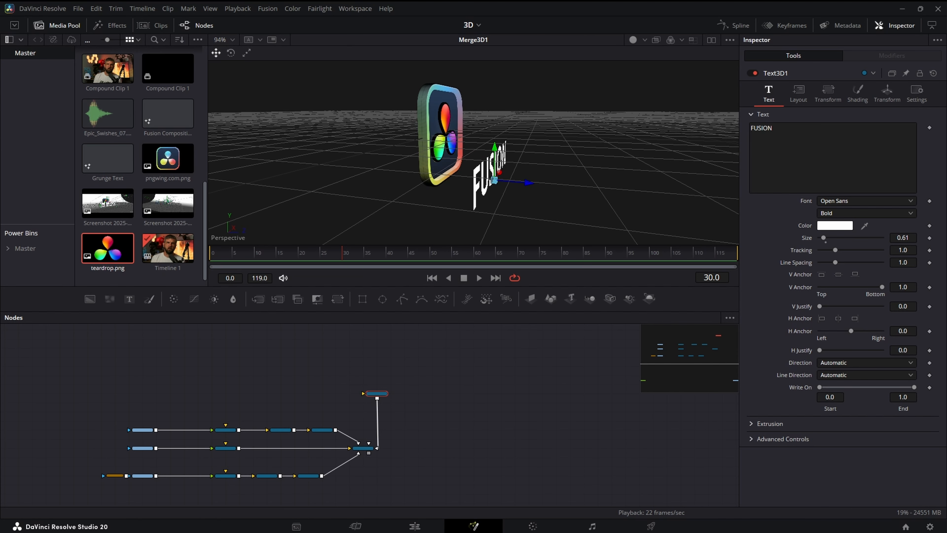
# - Change the FUSION text's font to Impact
pyautogui.click(880, 201)
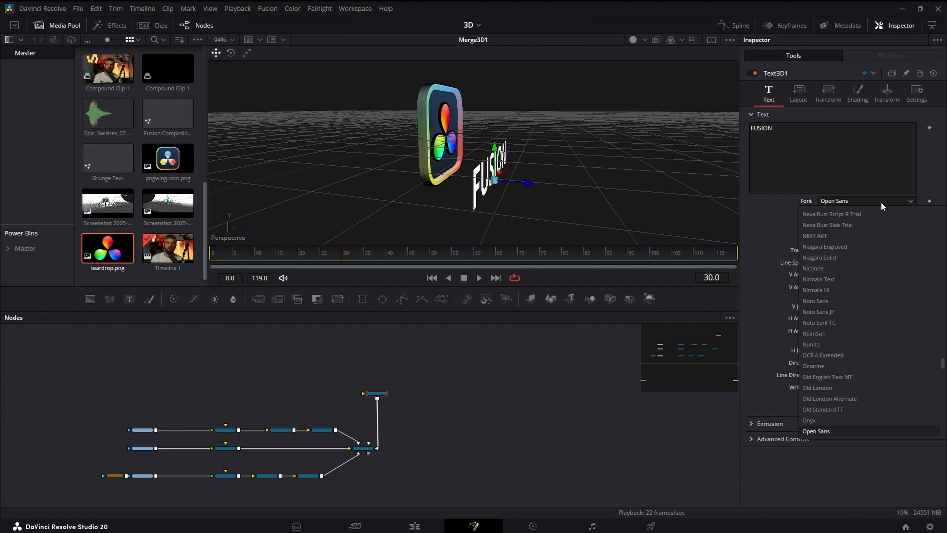
pyautogui.press('Down')
pyautogui.press('Down')
pyautogui.press('Down')
pyautogui.press('Down')
pyautogui.press('Down')
pyautogui.press('Down')
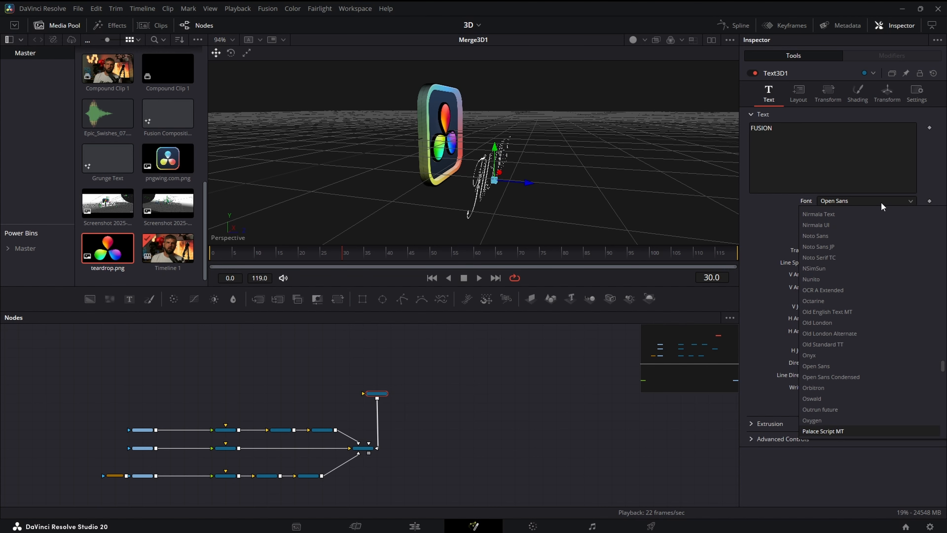
pyautogui.scroll(15, 835, 268)
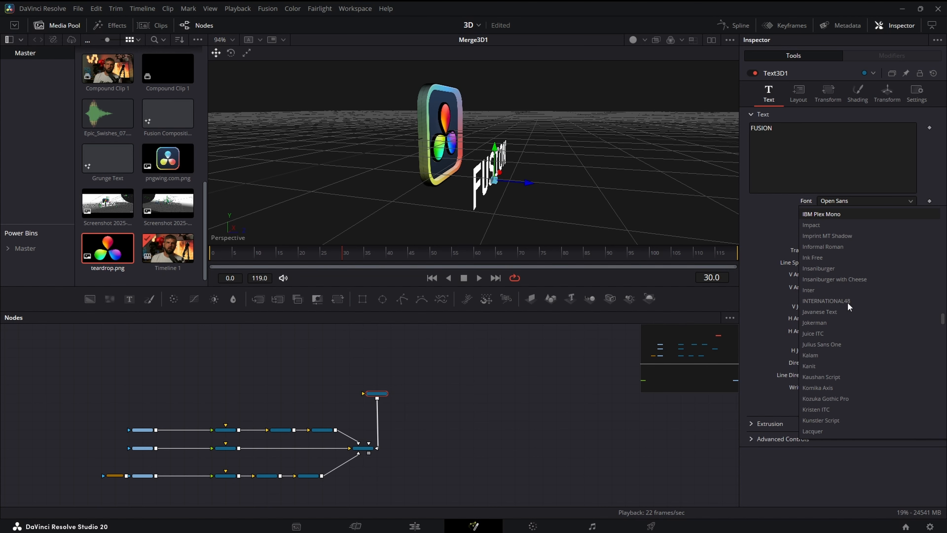
pyautogui.click(828, 226)
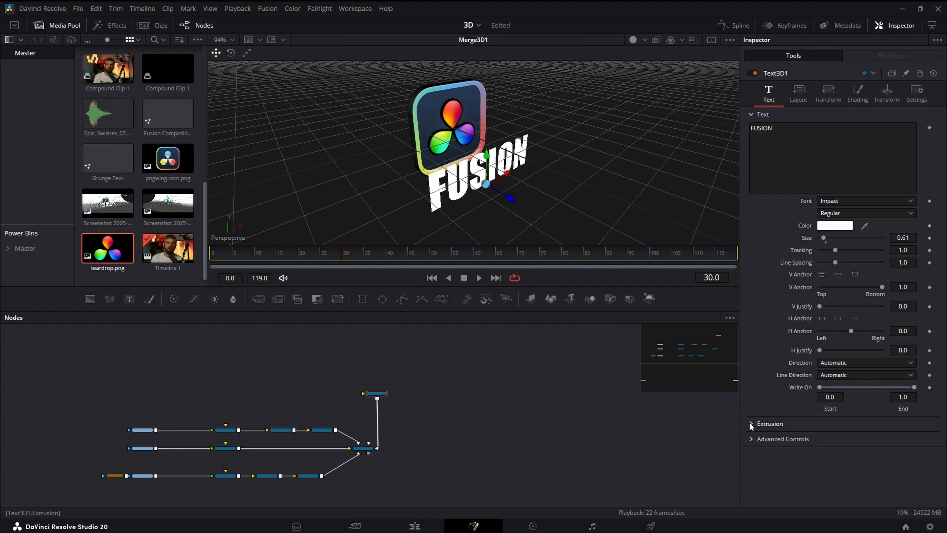
# - Give the FUSION text 100 extrusion subdivisions and an extrusion depth of about 0.05
pyautogui.click(751, 424)
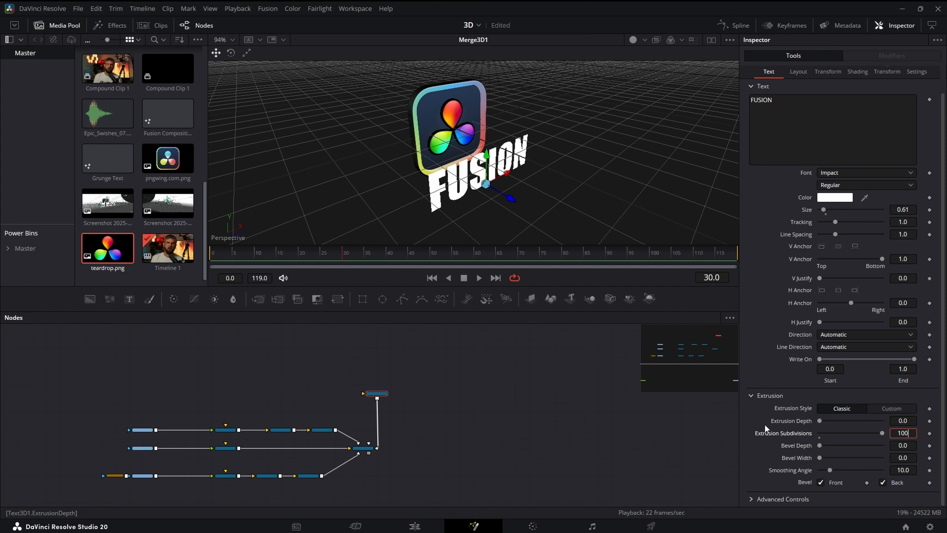
pyautogui.press('Return')
pyautogui.moveTo(819, 421); pyautogui.dragTo(837, 422)
pyautogui.moveTo(608, 214); pyautogui.dragTo(598, 191)
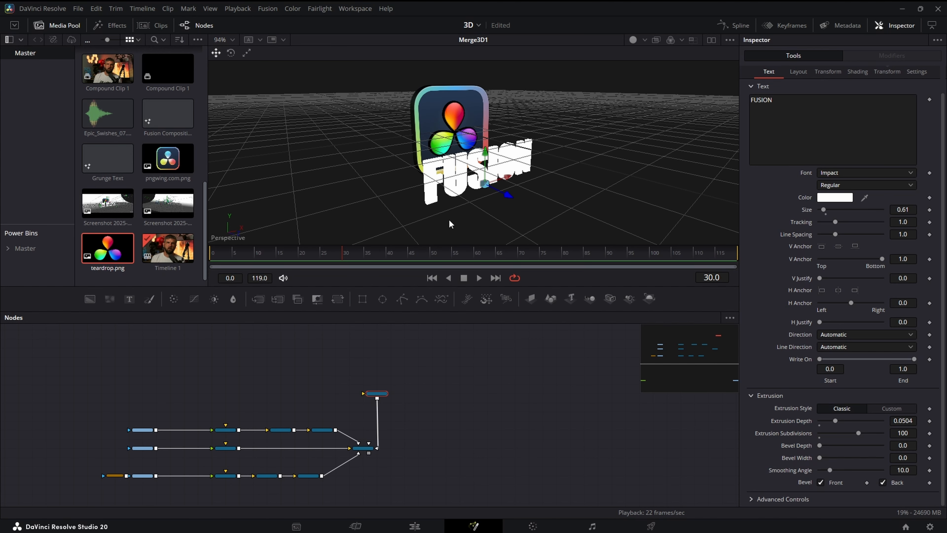
pyautogui.moveTo(449, 222); pyautogui.dragTo(603, 212)
pyautogui.scroll(2, 877, 133)
# - Turn off Use One Material for the FUSION text and set its bevel material color to near-black #0f0f0f
pyautogui.click(865, 91)
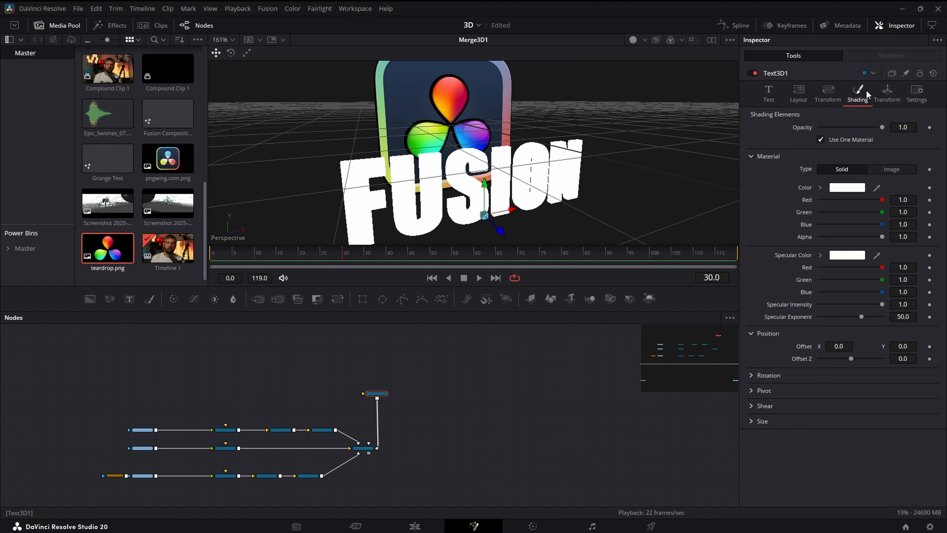
pyautogui.click(820, 139)
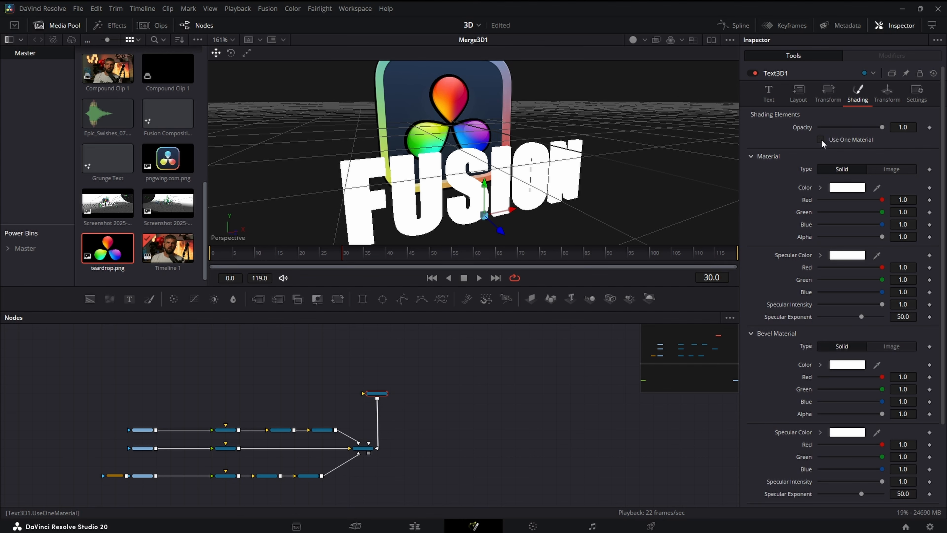
pyautogui.click(843, 365)
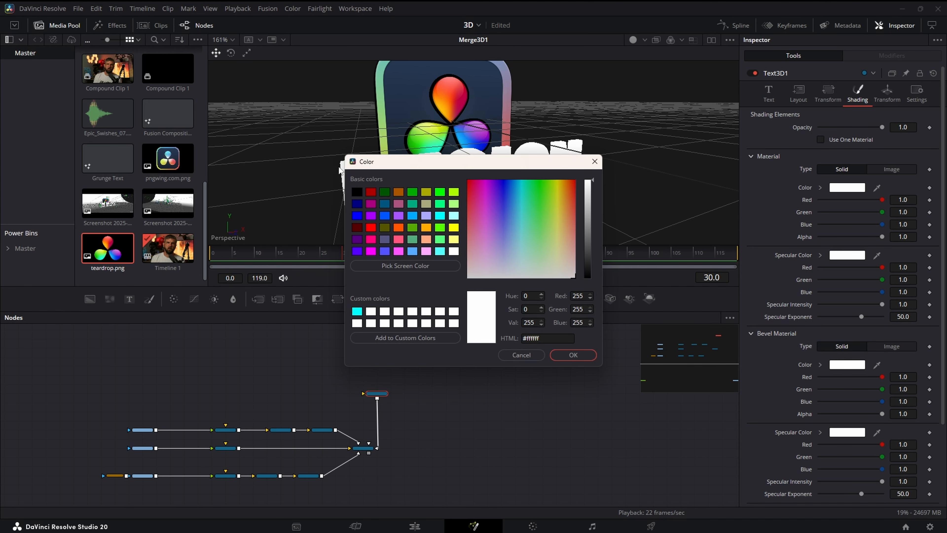
pyautogui.click(356, 192)
pyautogui.click(588, 269)
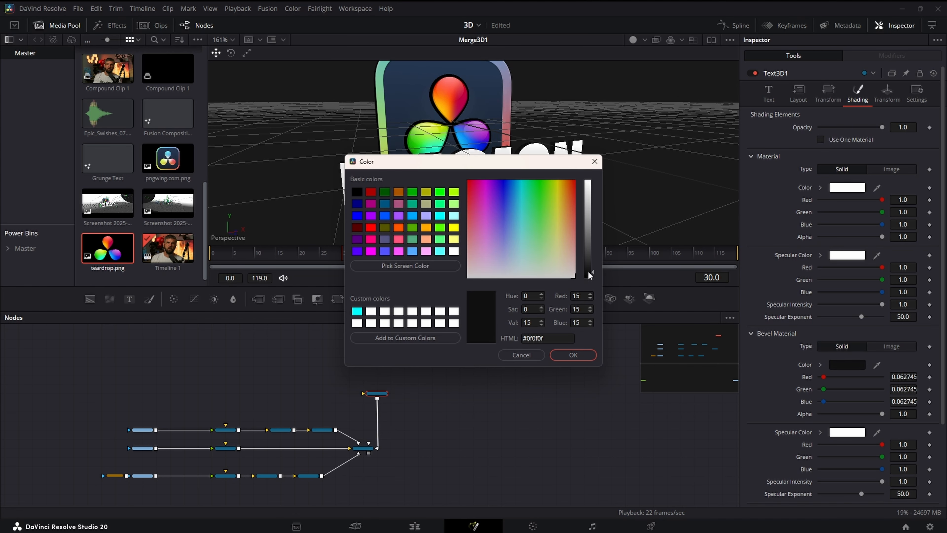
pyautogui.click(570, 358)
pyautogui.moveTo(526, 181); pyautogui.dragTo(577, 168)
# - Increase the FUSION text's extrusion depth to about 0.096, with bevel depth about 0.041 and bevel width about 0.013
pyautogui.click(769, 94)
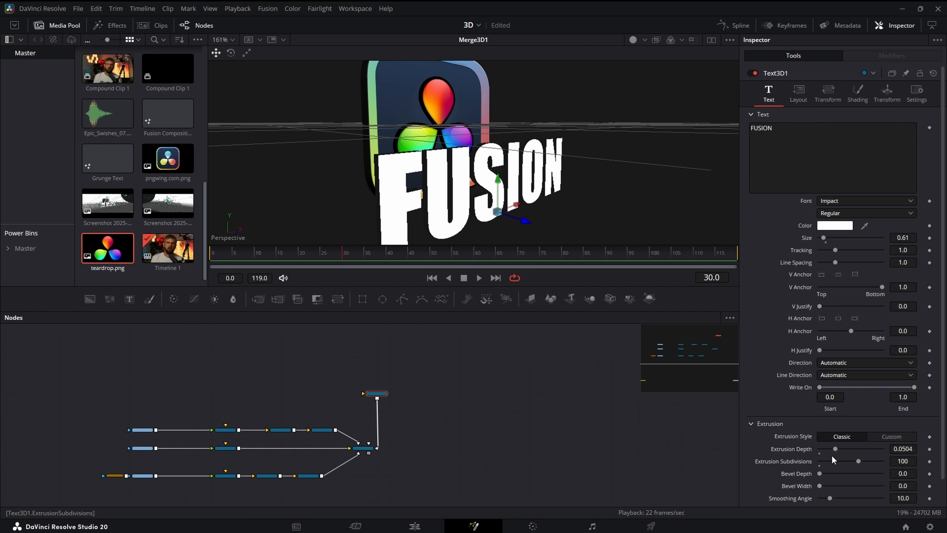
pyautogui.rightClick(836, 448)
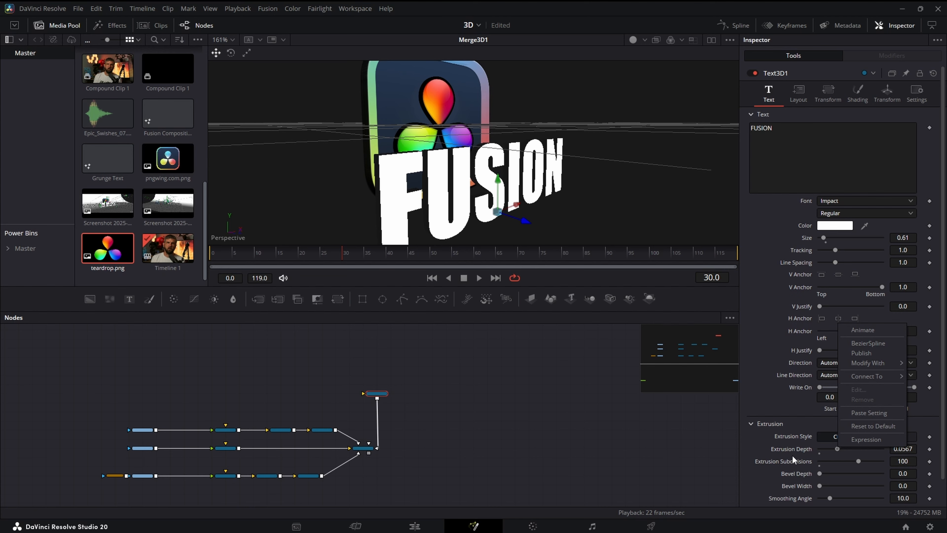
pyautogui.click(825, 449)
pyautogui.moveTo(825, 448); pyautogui.dragTo(834, 473)
pyautogui.moveTo(602, 194); pyautogui.dragTo(580, 181)
pyautogui.moveTo(822, 487); pyautogui.dragTo(828, 487)
pyautogui.scroll(5, 579, 223)
pyautogui.scroll(3, 579, 223)
pyautogui.moveTo(579, 223); pyautogui.dragTo(560, 213)
pyautogui.scroll(-2, 574, 212)
pyautogui.scroll(-5, 598, 215)
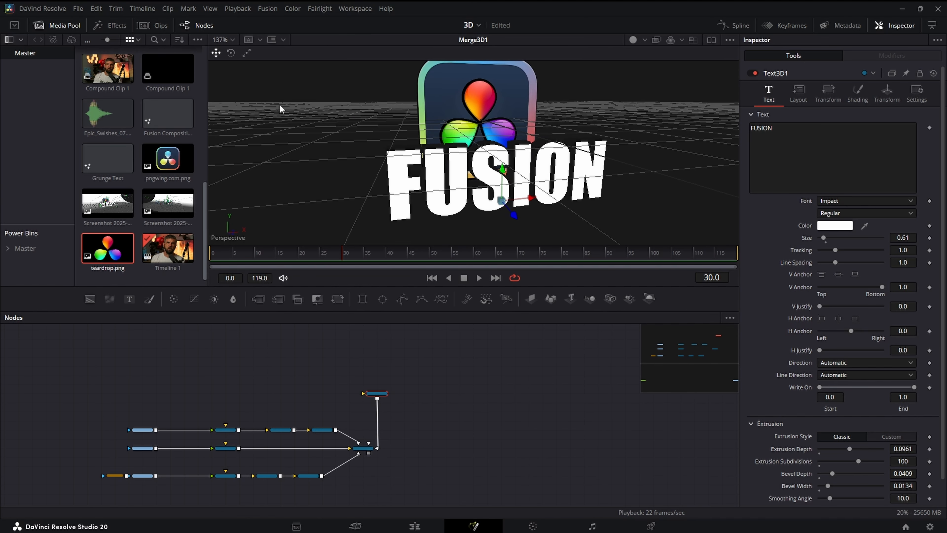
# - Hide the media pool and add a Renderer 3D node after Merge3D1, spaced away from the merge
pyautogui.click(60, 26)
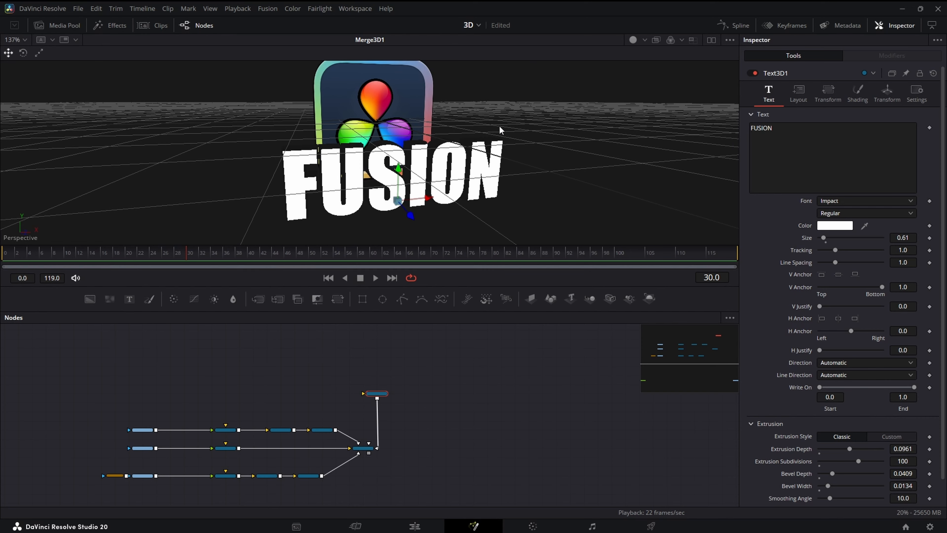
pyautogui.moveTo(528, 160); pyautogui.dragTo(492, 160)
pyautogui.scroll(-2, 492, 161)
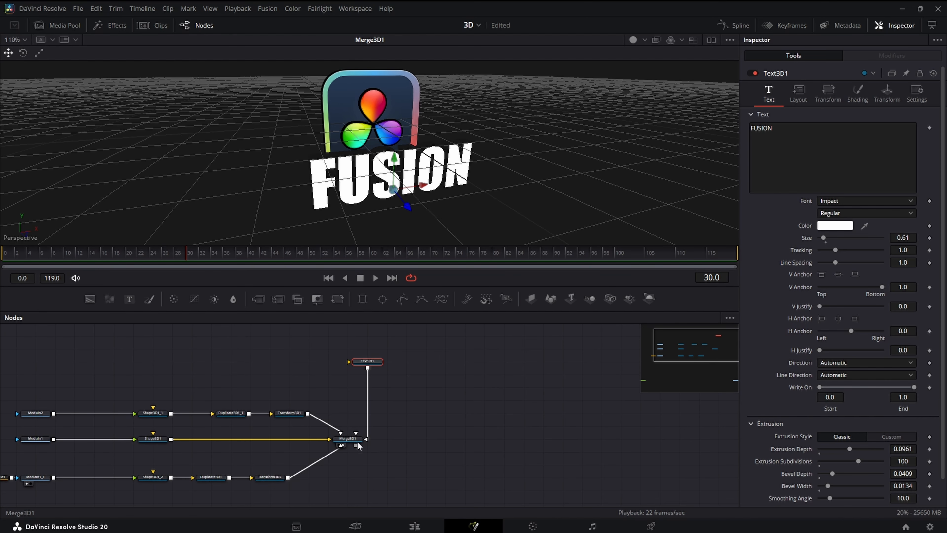
pyautogui.click(356, 444)
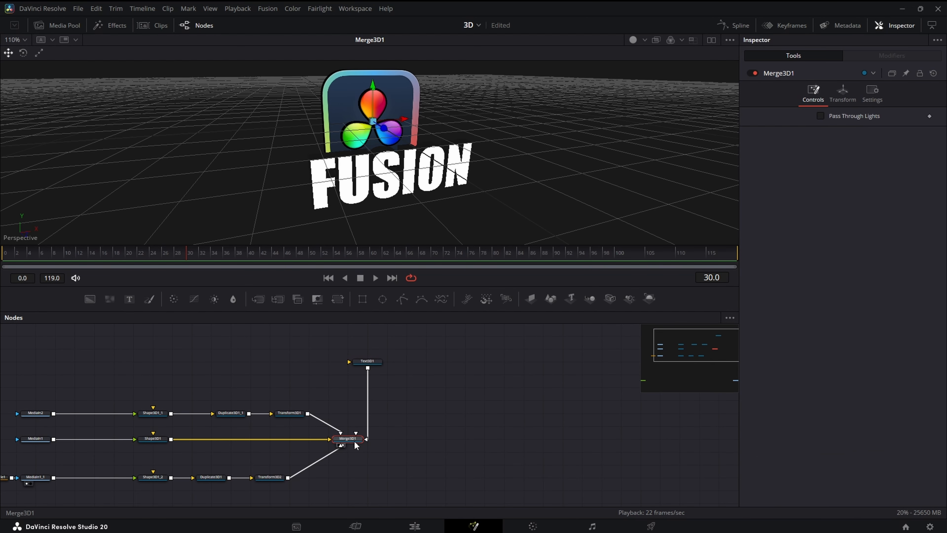
pyautogui.click(649, 298)
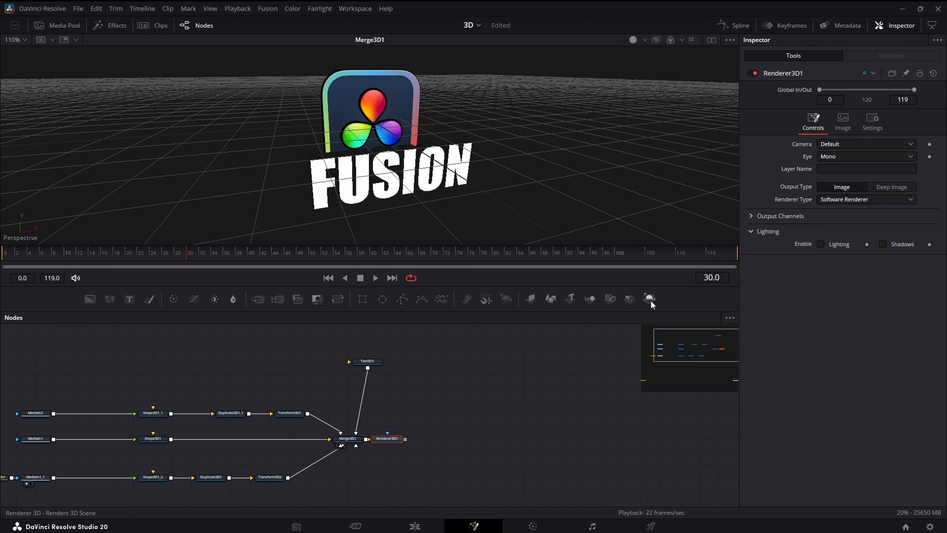
pyautogui.moveTo(396, 440); pyautogui.dragTo(434, 440)
# - Set Renderer3D1 to the Hardware Renderer with float32 maximum texture depth and Sorted (accurate) transparency
pyautogui.click(857, 199)
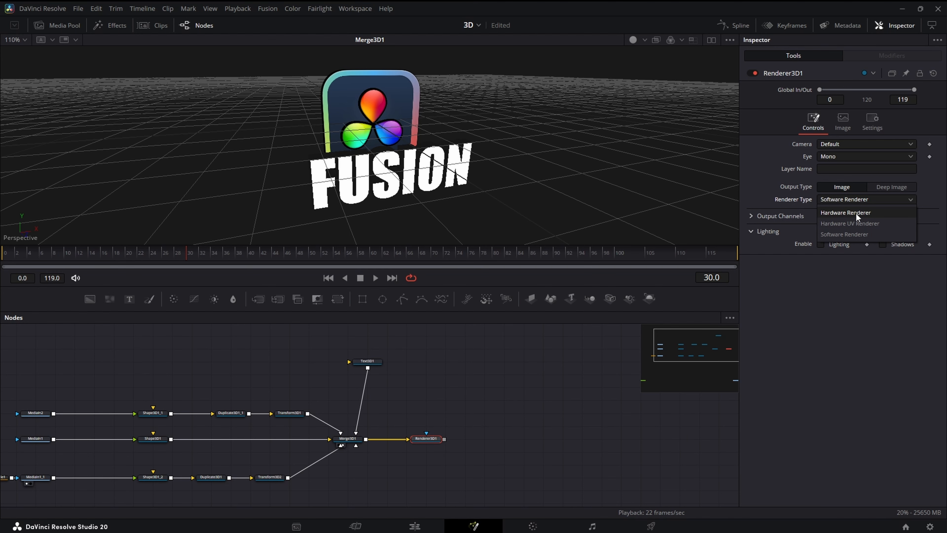
pyautogui.click(855, 213)
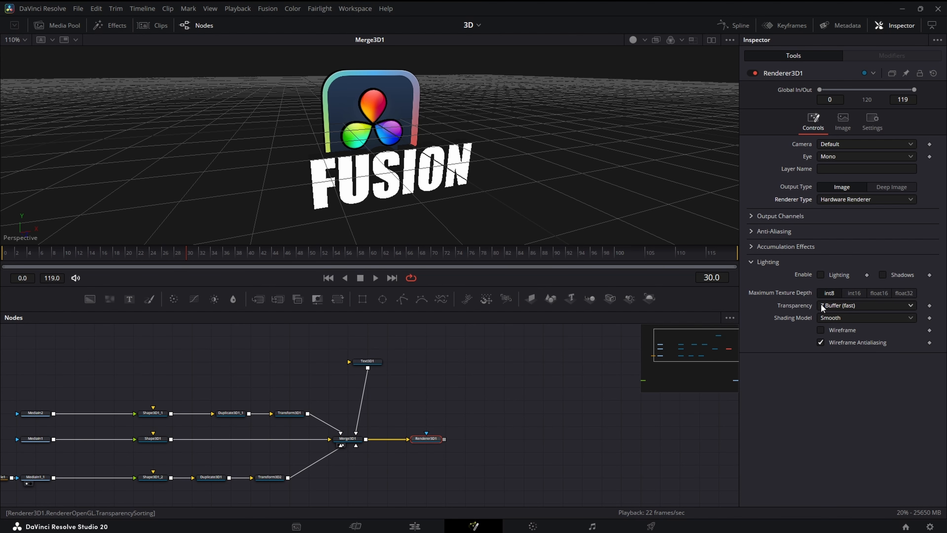
pyautogui.click(903, 293)
pyautogui.click(888, 305)
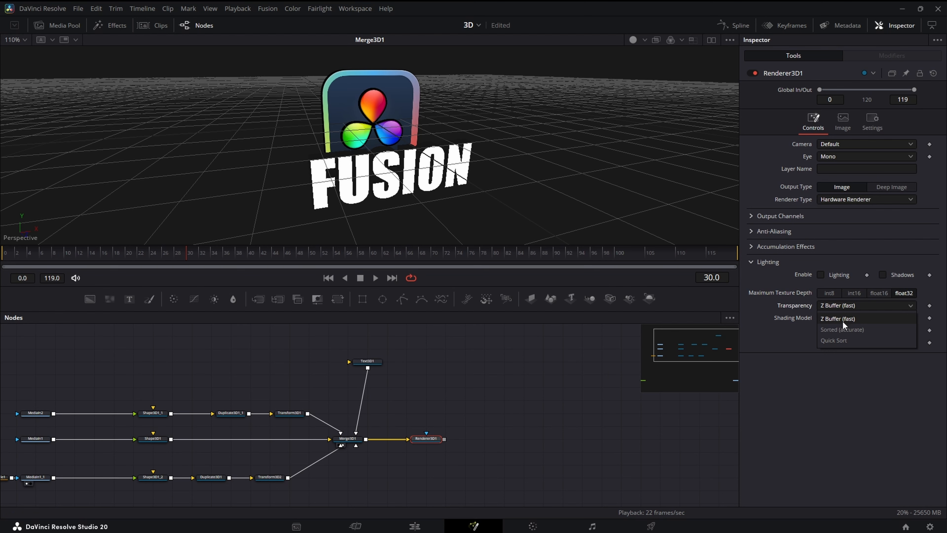
pyautogui.click(855, 329)
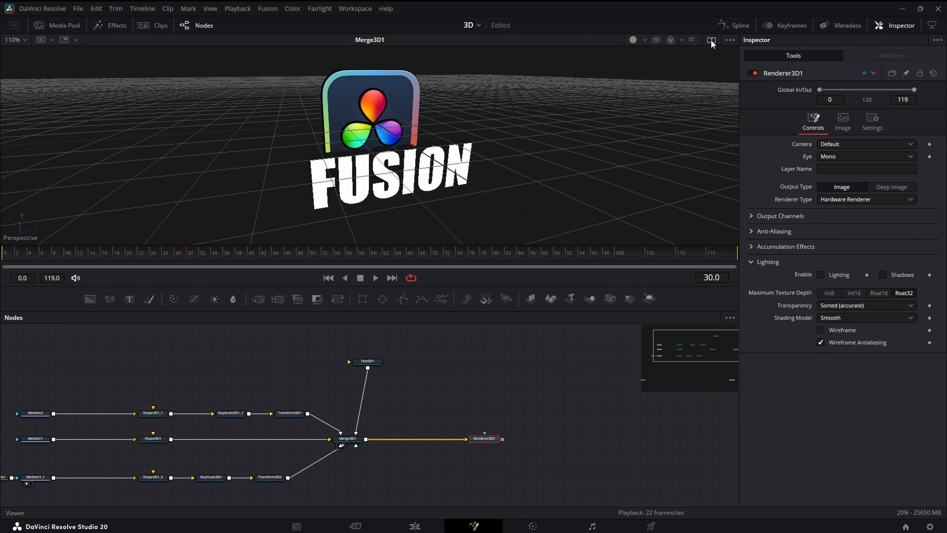
# - Switch to dual viewers and show the Renderer3D1 output beside the Merge3D1 scene
pyautogui.click(711, 40)
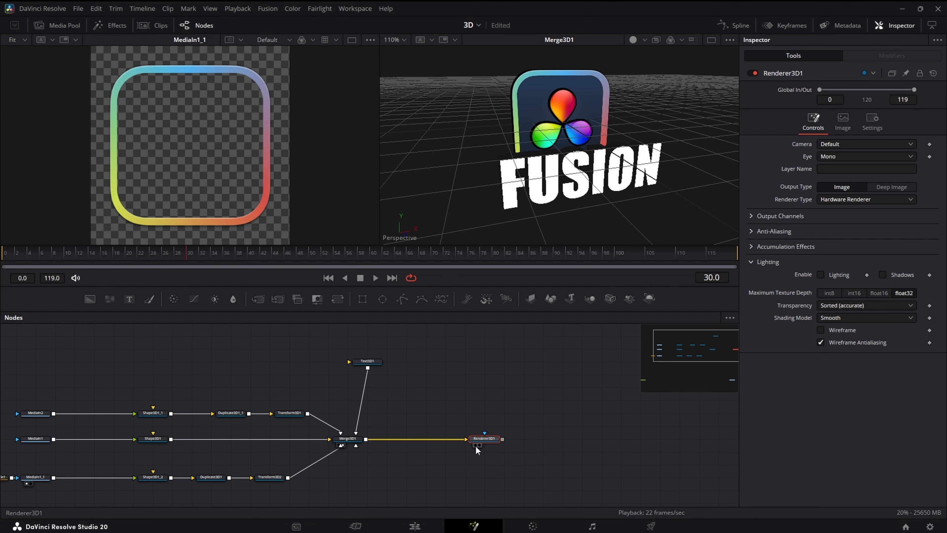
pyautogui.click(475, 444)
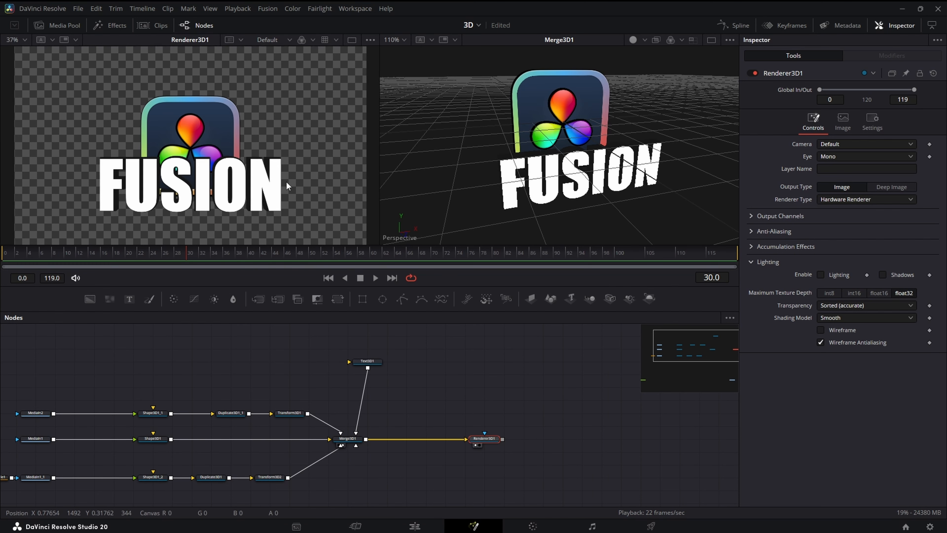
pyautogui.scroll(-2, 285, 181)
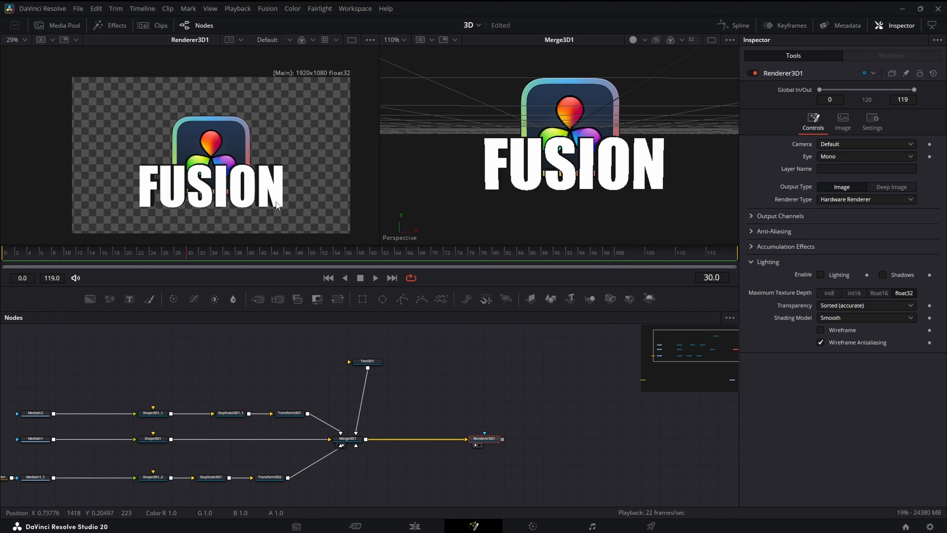
# - Shift the FUSION text along X to 0.022 to center it under the logo
pyautogui.click(367, 361)
pyautogui.click(894, 93)
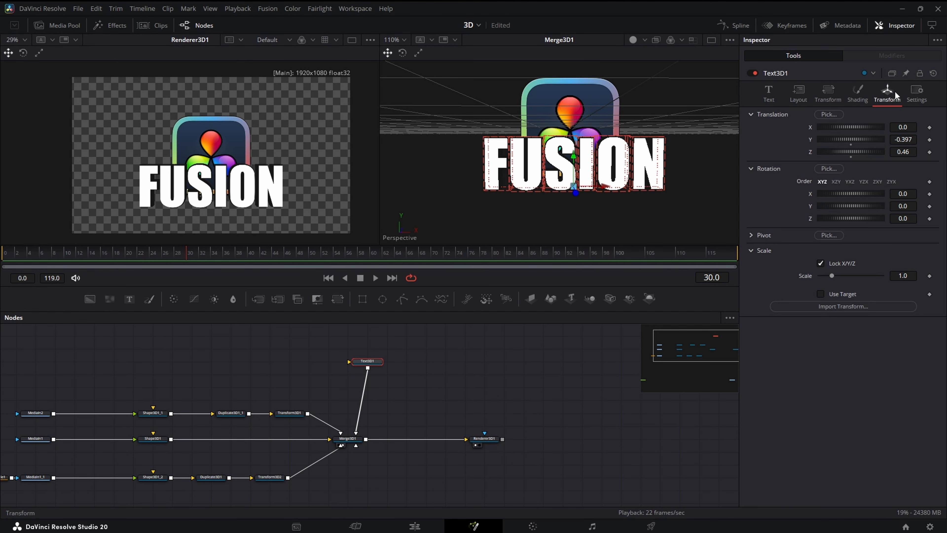
pyautogui.moveTo(913, 127)
pyautogui.mouseDown()
pyautogui.moveTo(936, 127)
pyautogui.moveTo(926, 126)
pyautogui.mouseUp()
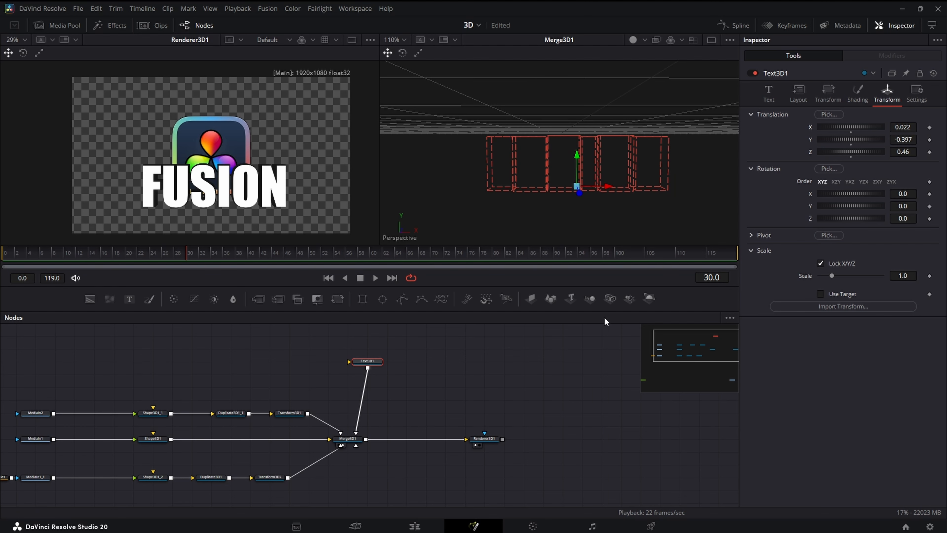
pyautogui.moveTo(592, 394); pyautogui.dragTo(592, 407)
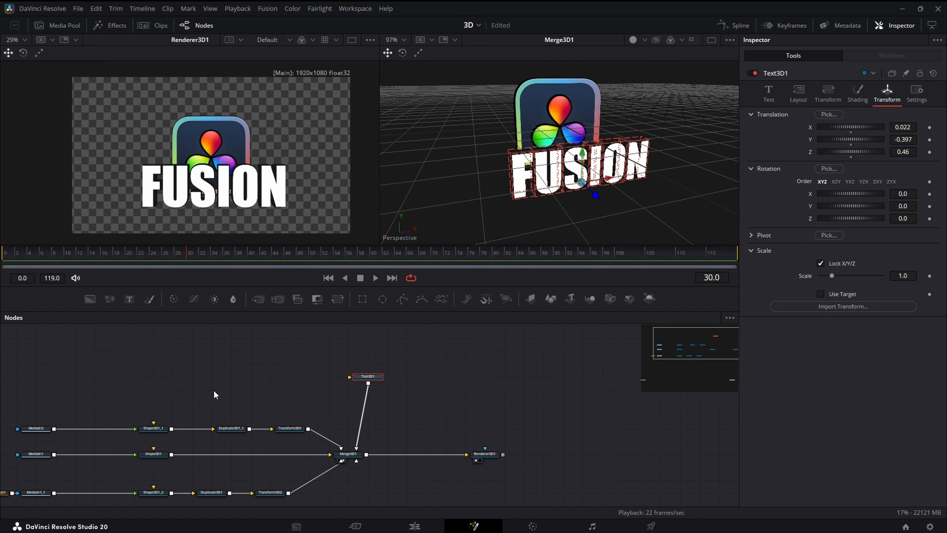
# - Enable lighting and shadows in Renderer3D1
pyautogui.click(486, 454)
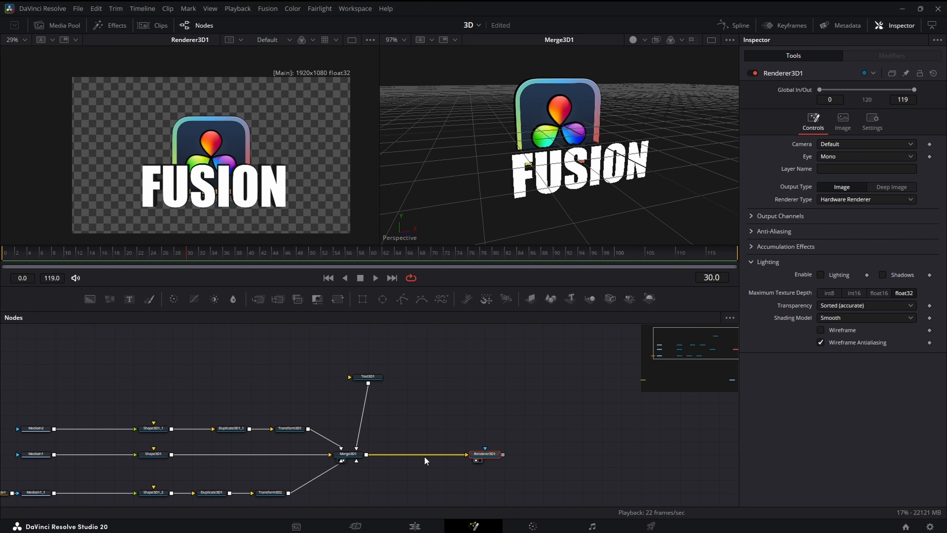
pyautogui.click(821, 275)
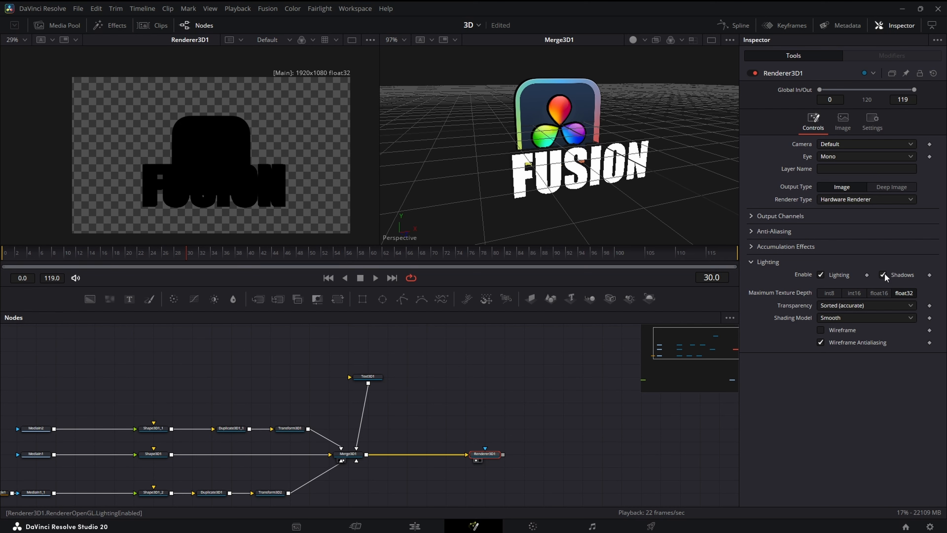
pyautogui.click(883, 275)
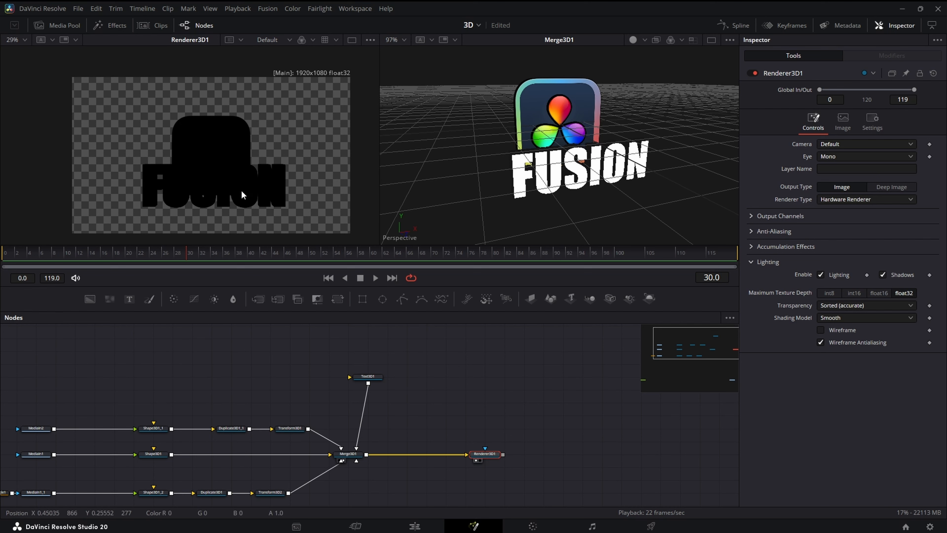
pyautogui.scroll(-2, 673, 184)
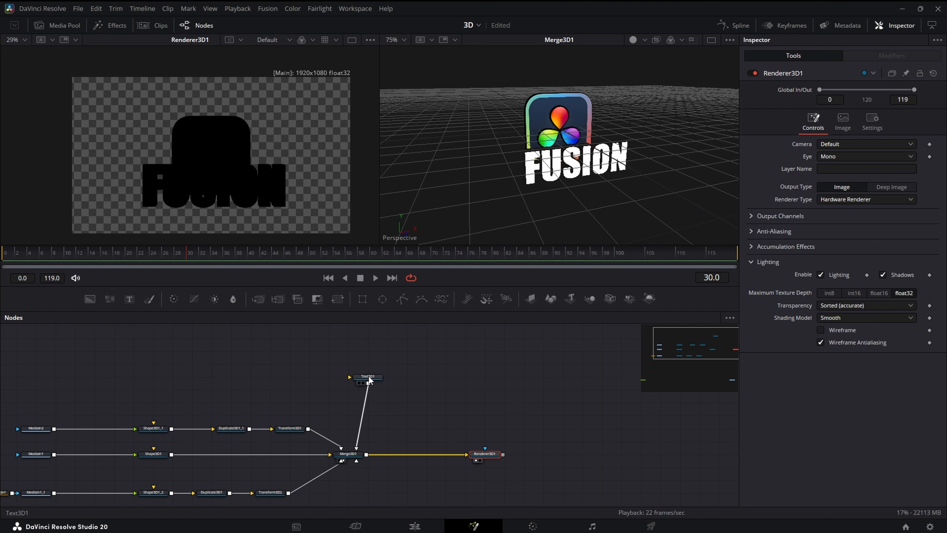
# - Move the Text3D1 node aside, add an Ambient Light connected to Merge3D1, place it above the merge, and select it
pyautogui.moveTo(368, 376); pyautogui.dragTo(330, 376)
pyautogui.click(356, 453)
pyautogui.hotkey('shift', 'space')
pyautogui.write('tran')
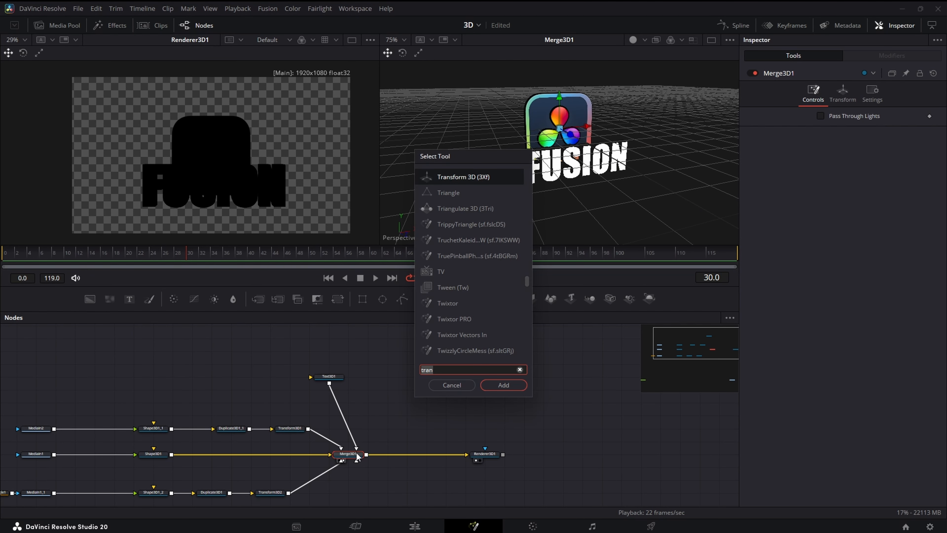
pyautogui.press('BackSpace')
pyautogui.press('BackSpace')
pyautogui.press('BackSpace')
pyautogui.press('BackSpace')
pyautogui.write('am')
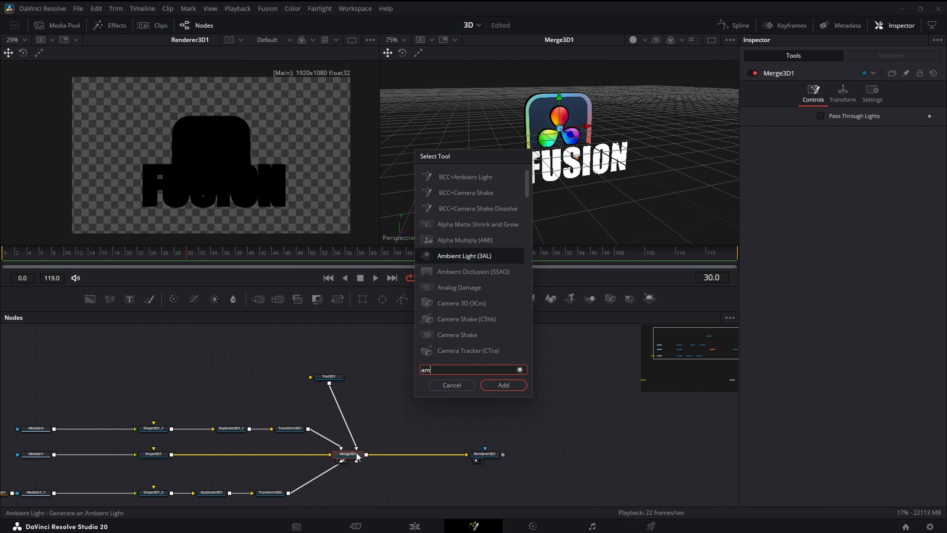
pyautogui.click(496, 385)
pyautogui.moveTo(326, 468); pyautogui.dragTo(402, 392)
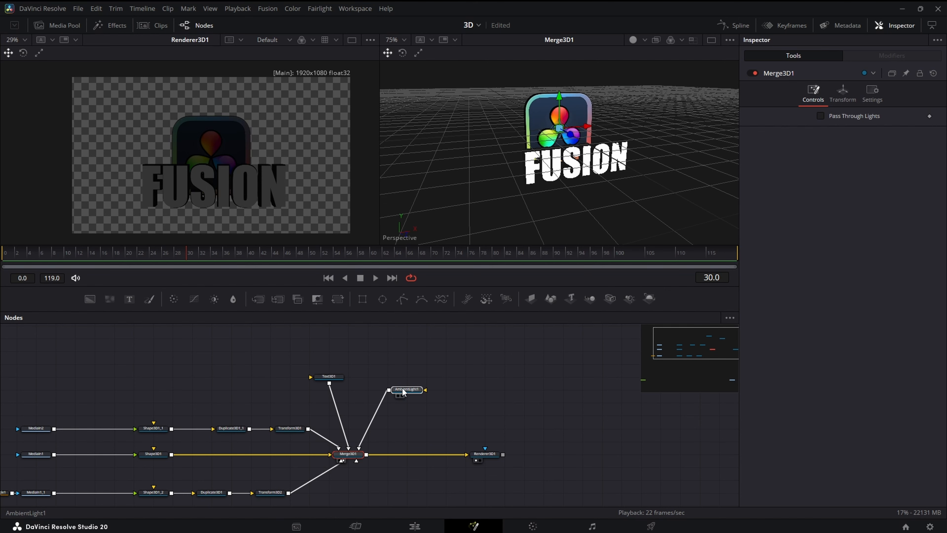
pyautogui.click(403, 391)
pyautogui.moveTo(573, 187); pyautogui.dragTo(589, 163)
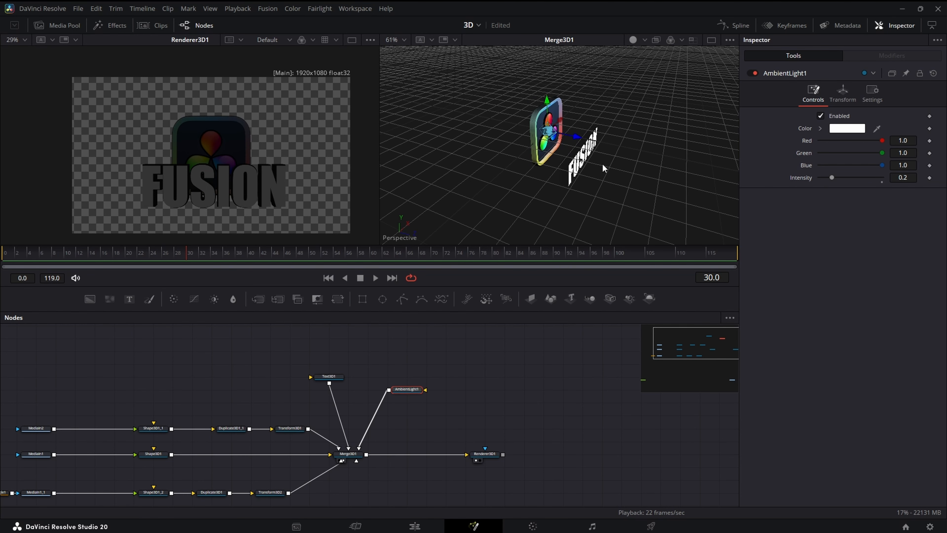
# - Move the ambient light in front of and above the logo, and set its intensity to 0.756
pyautogui.moveTo(602, 163); pyautogui.dragTo(718, 205)
pyautogui.moveTo(574, 136); pyautogui.dragTo(625, 133)
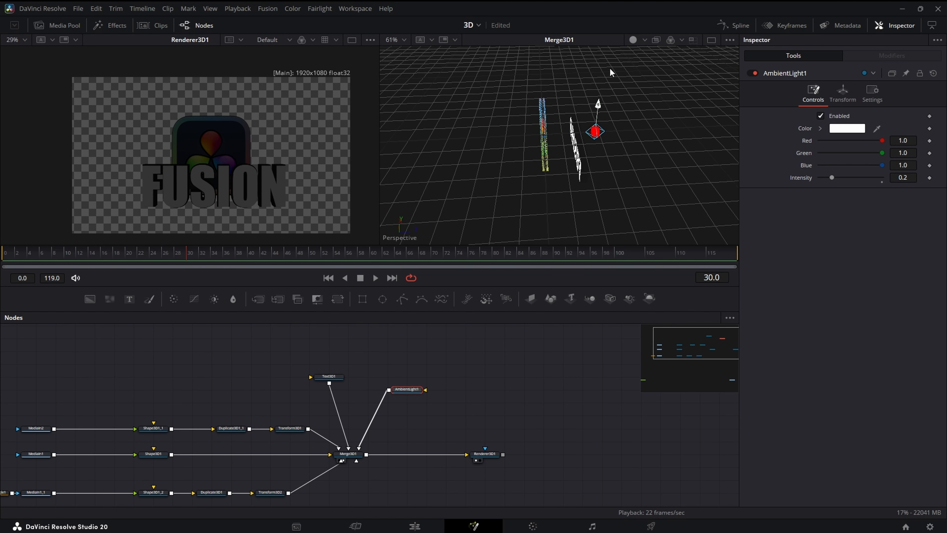
pyautogui.moveTo(611, 69); pyautogui.dragTo(616, 49)
pyautogui.moveTo(652, 140); pyautogui.dragTo(618, 205)
pyautogui.scroll(-3, 647, 191)
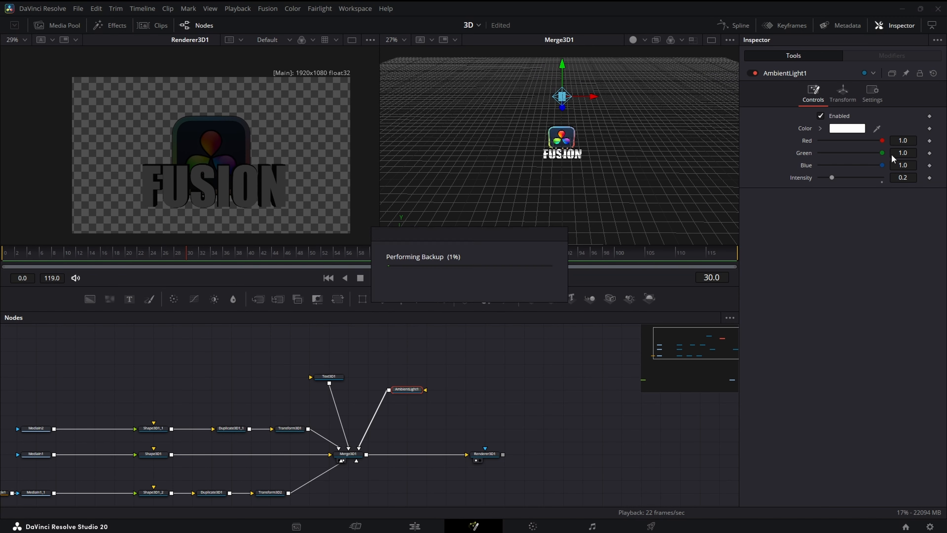
pyautogui.moveTo(832, 178); pyautogui.dragTo(868, 184)
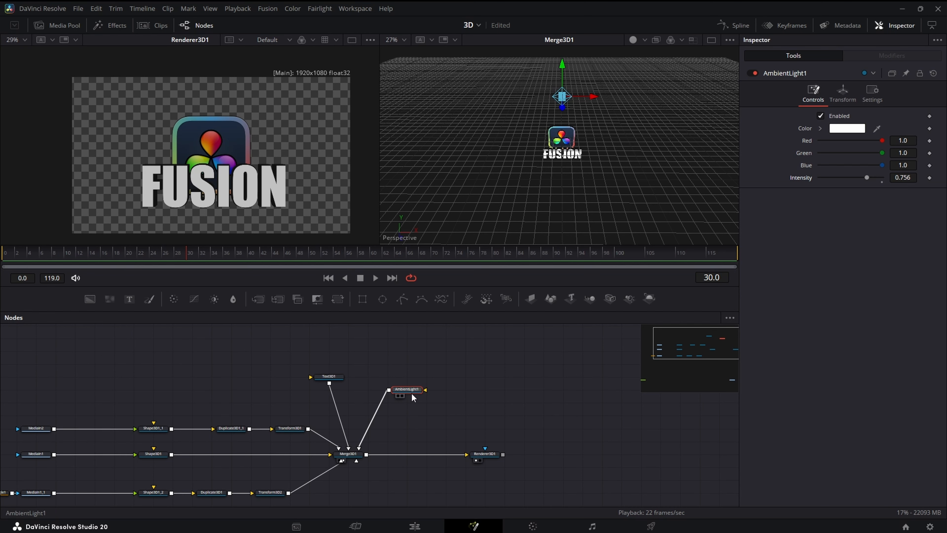
# - Add a Spot Light connected to Merge3D1 and place its node below the merge
pyautogui.moveTo(407, 379); pyautogui.dragTo(388, 366)
pyautogui.moveTo(460, 407); pyautogui.dragTo(580, 344)
pyautogui.scroll(2, 571, 456)
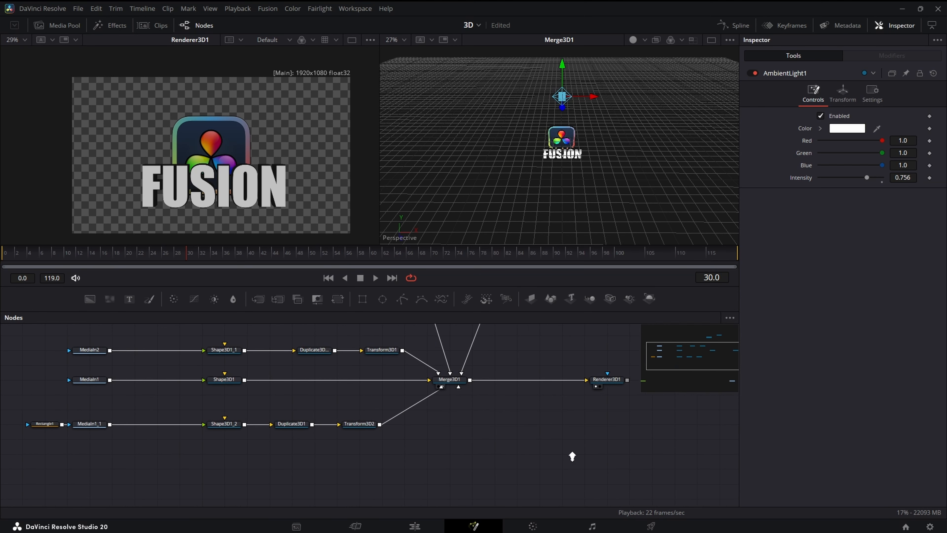
pyautogui.click(446, 383)
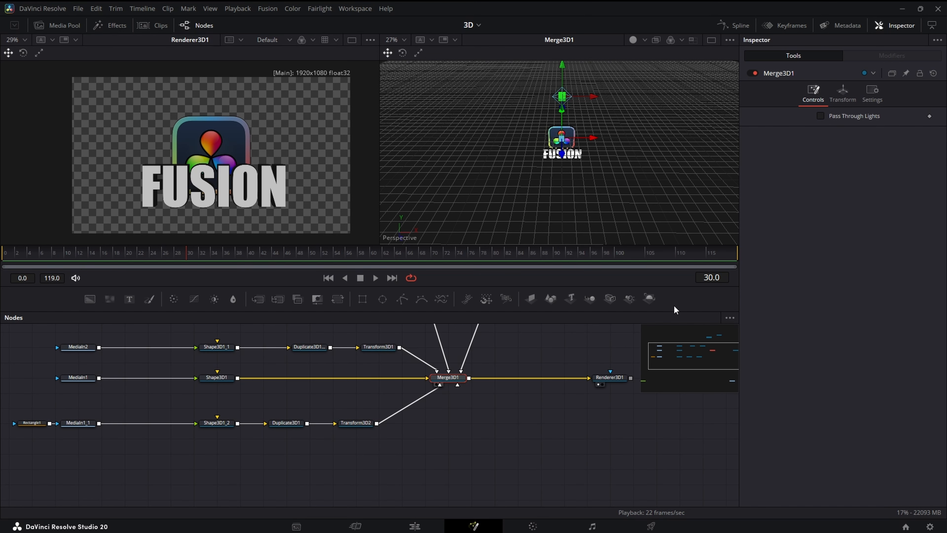
pyautogui.click(631, 304)
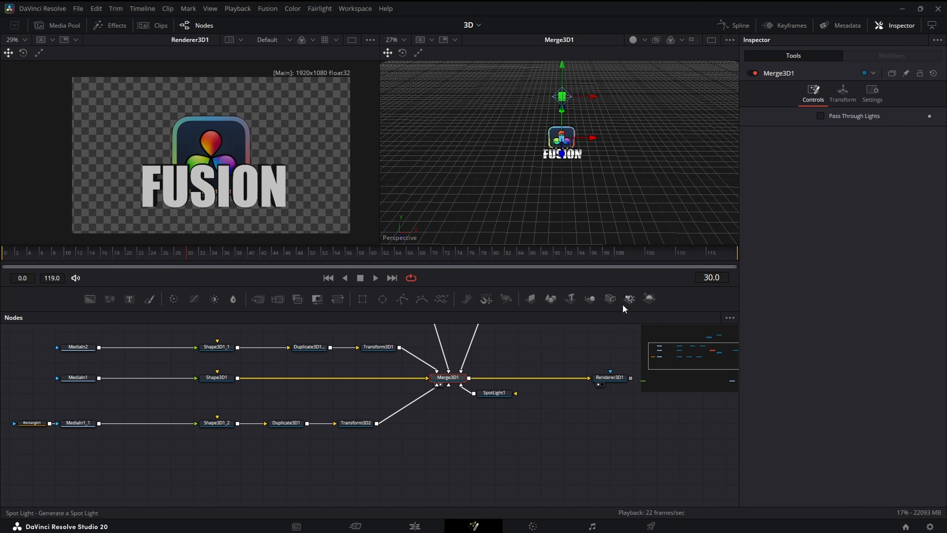
pyautogui.moveTo(486, 391); pyautogui.dragTo(447, 454)
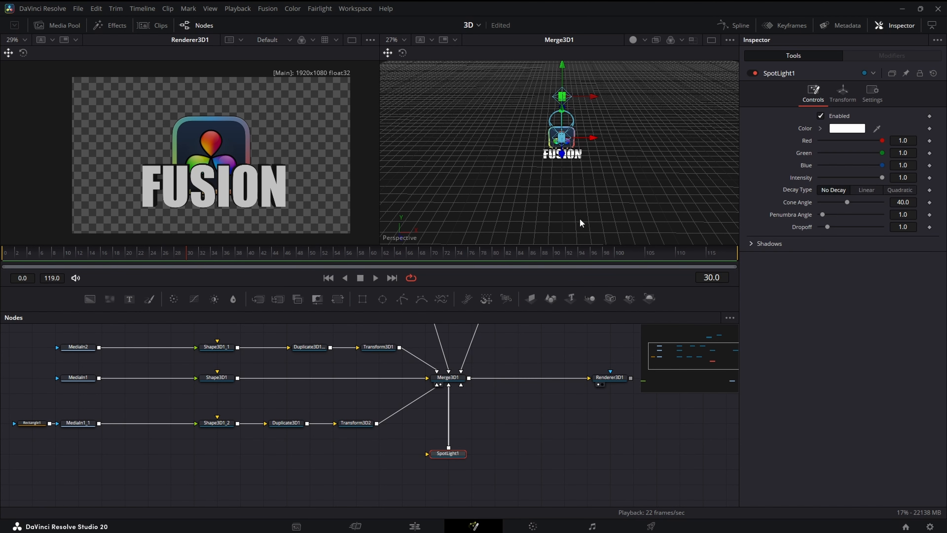
# - Move the spotlight out of the logo to a spot in front of it and off to the right side
pyautogui.moveTo(580, 222); pyautogui.dragTo(730, 229)
pyautogui.moveTo(562, 124); pyautogui.dragTo(574, 157)
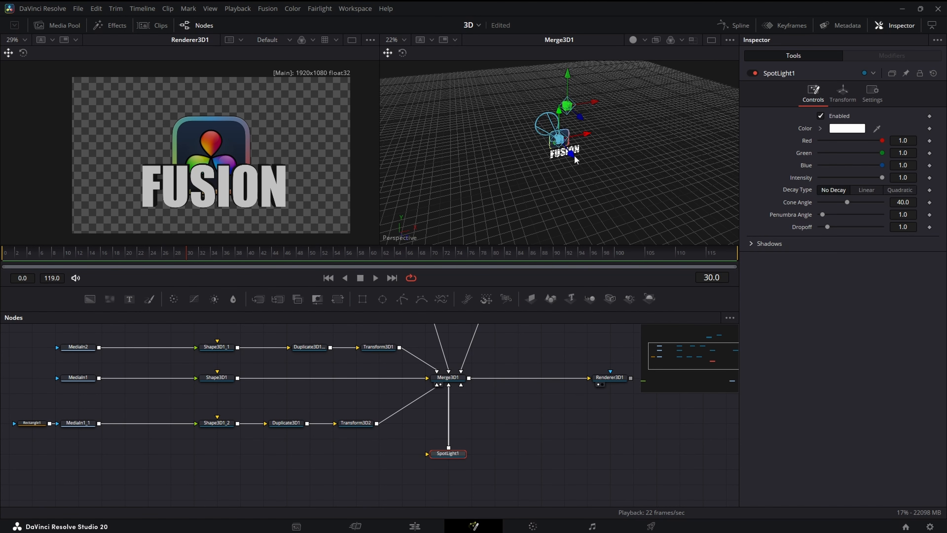
pyautogui.moveTo(613, 188); pyautogui.dragTo(656, 225)
pyautogui.moveTo(507, 206); pyautogui.dragTo(439, 200)
pyautogui.scroll(-1, 495, 206)
pyautogui.moveTo(595, 195); pyautogui.dragTo(693, 201)
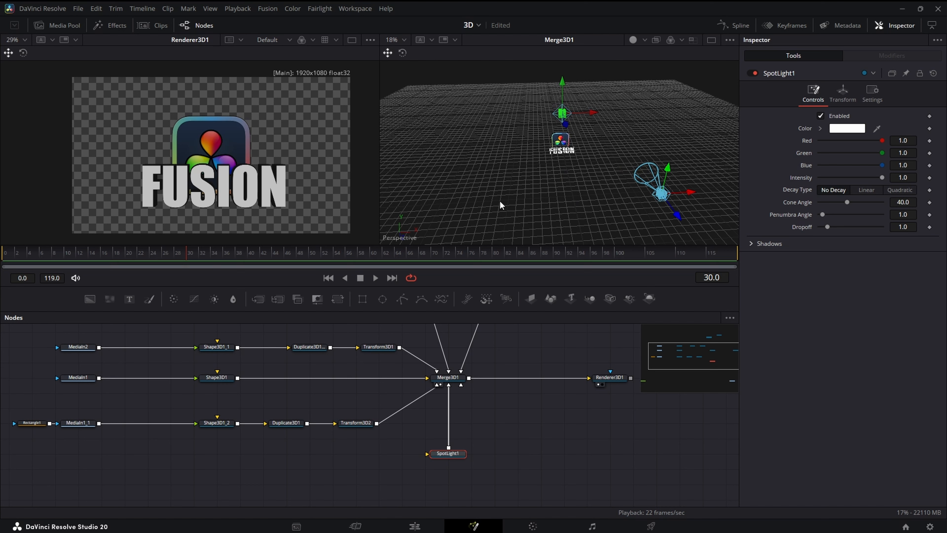
# - Rotate the spotlight so its cone points at the logo and FUSION text
pyautogui.click(402, 53)
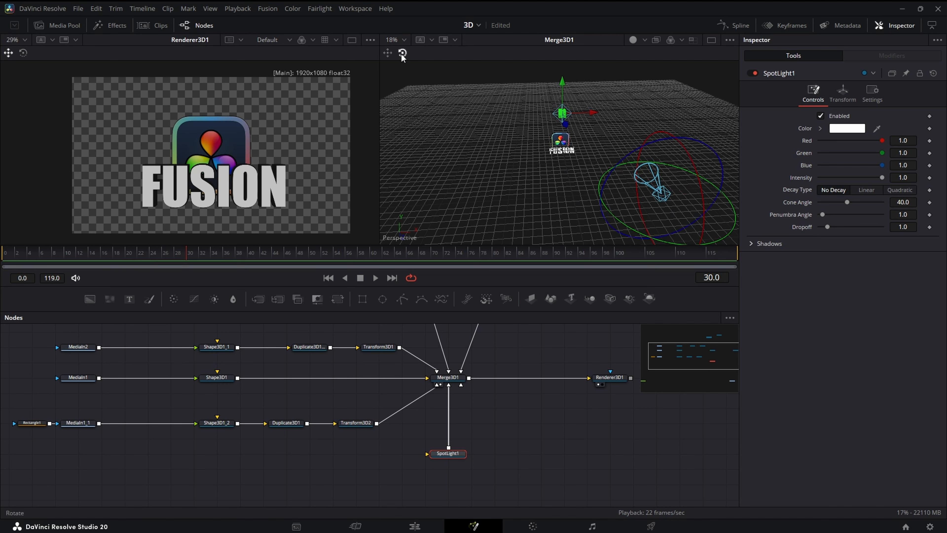
pyautogui.moveTo(627, 224); pyautogui.dragTo(644, 232)
pyautogui.moveTo(573, 198); pyautogui.dragTo(540, 184)
pyautogui.moveTo(584, 211); pyautogui.dragTo(620, 219)
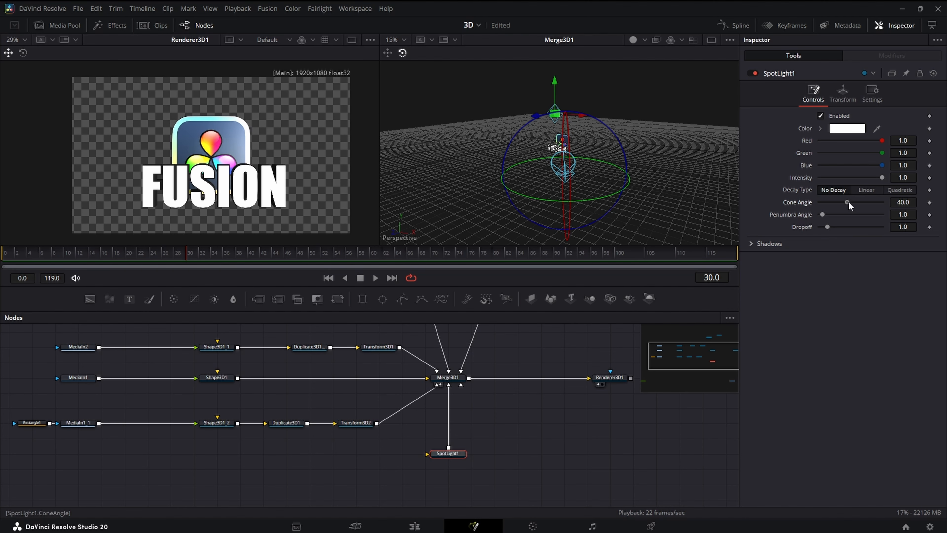
# - Set the spotlight's cone angle to 69.45, penumbra angle to 10.39, Linear decay at rate 0.7011, and intensity to 0.189
pyautogui.moveTo(848, 202); pyautogui.dragTo(859, 219)
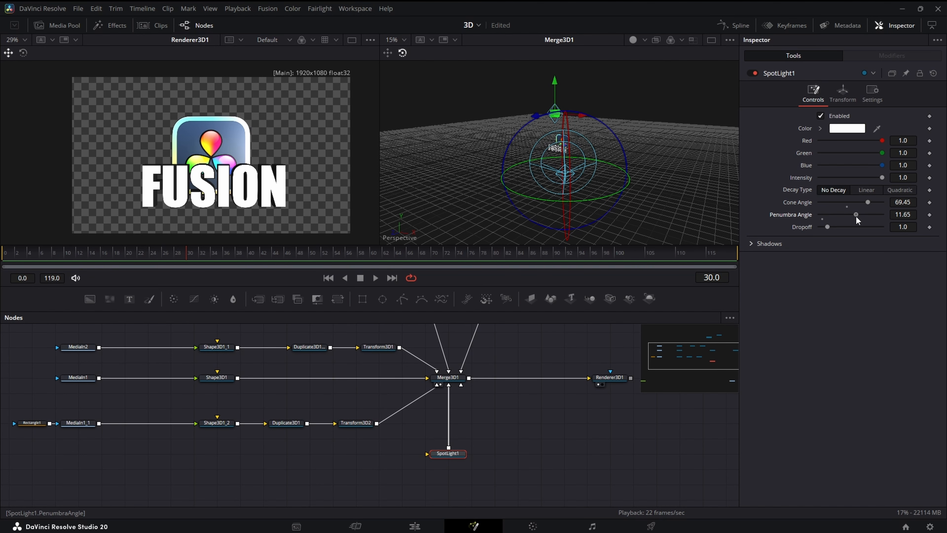
pyautogui.moveTo(857, 215); pyautogui.dragTo(855, 215)
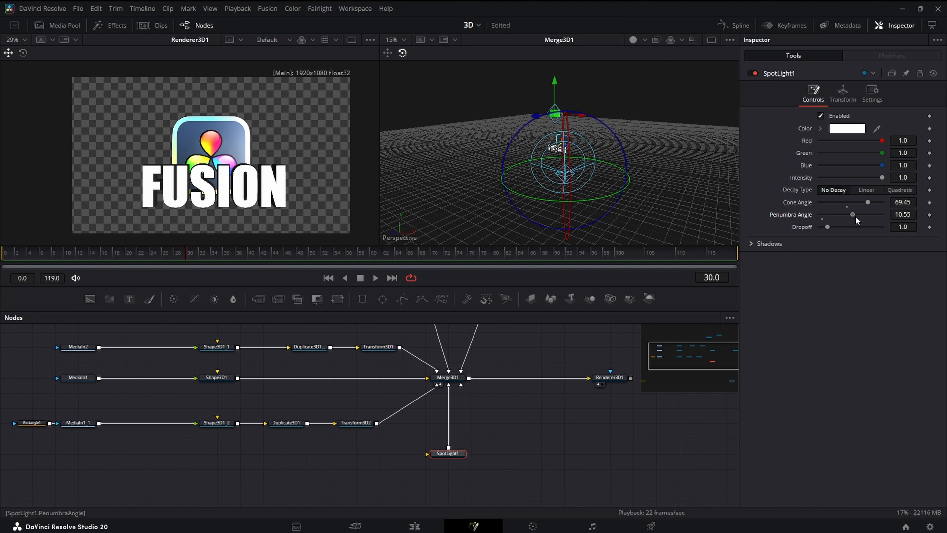
pyautogui.click(871, 190)
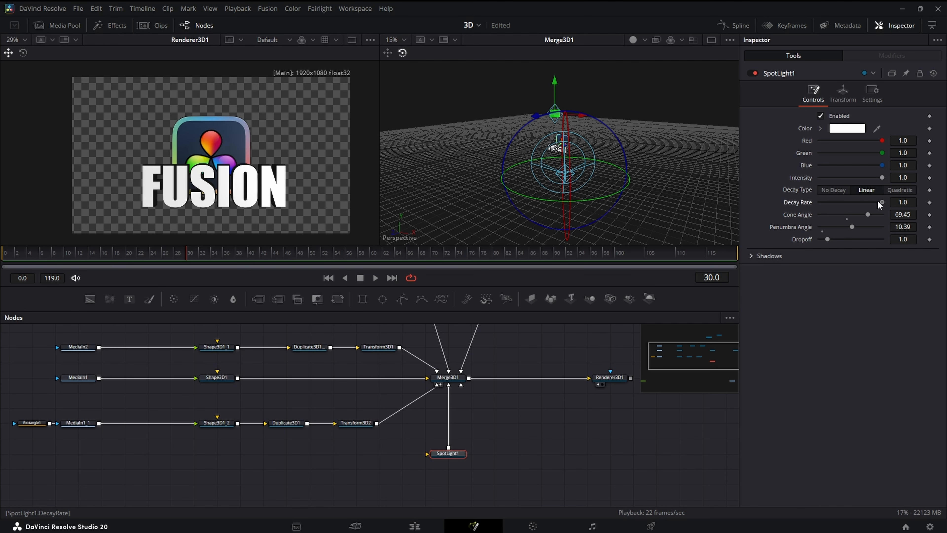
pyautogui.moveTo(877, 200); pyautogui.dragTo(858, 209)
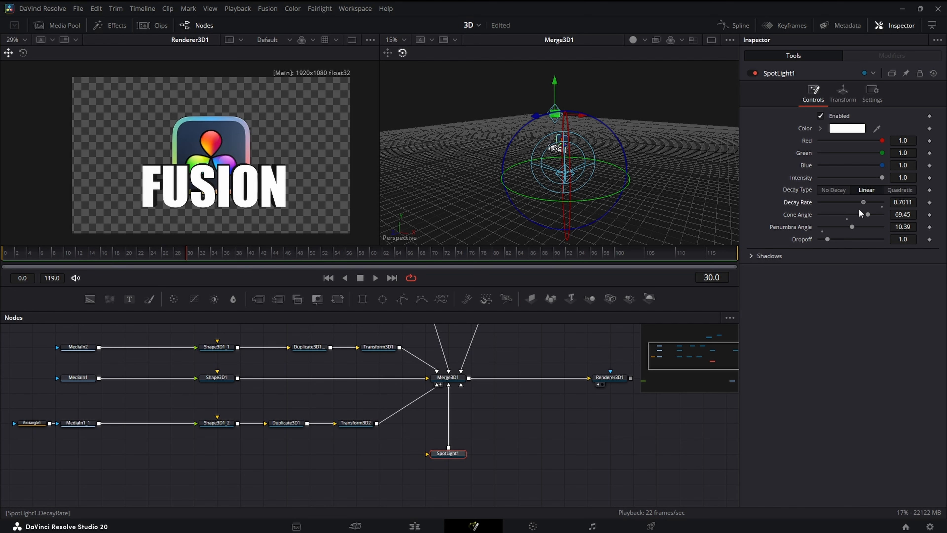
pyautogui.moveTo(882, 177); pyautogui.dragTo(833, 181)
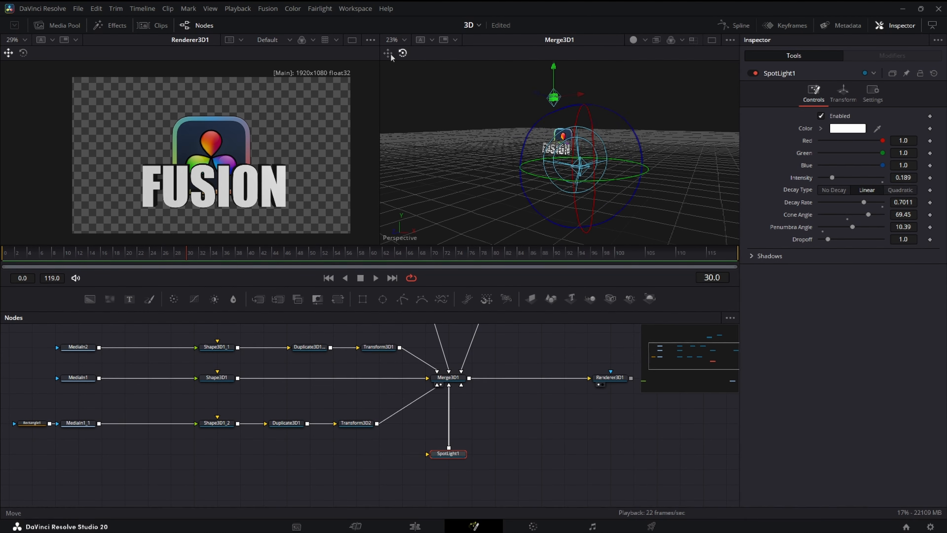
# - Reposition the spotlight to about X 2.82, Y 0.66, Z 4.16 and rotate it to about X -10.5, Y 36.1 toward the logo
pyautogui.click(388, 53)
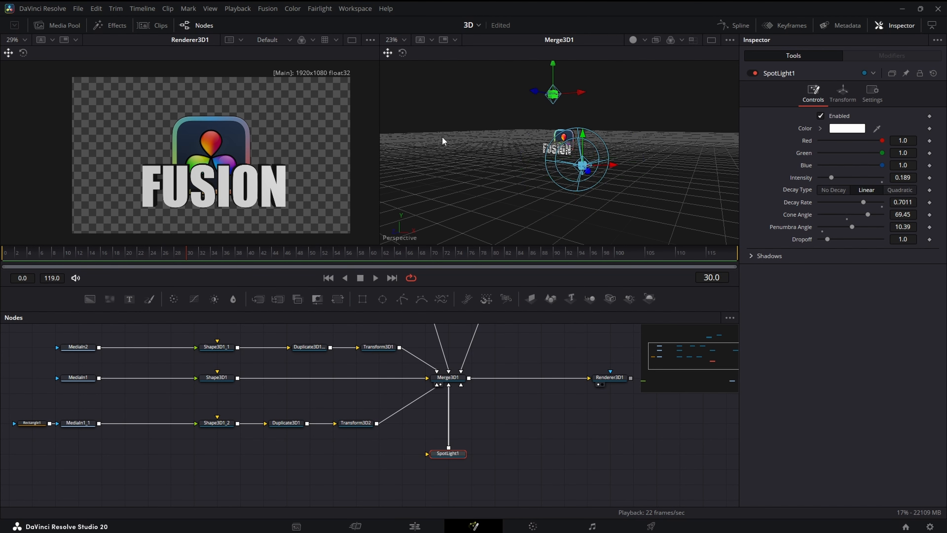
pyautogui.moveTo(441, 136); pyautogui.dragTo(476, 156)
pyautogui.moveTo(656, 169); pyautogui.dragTo(674, 133)
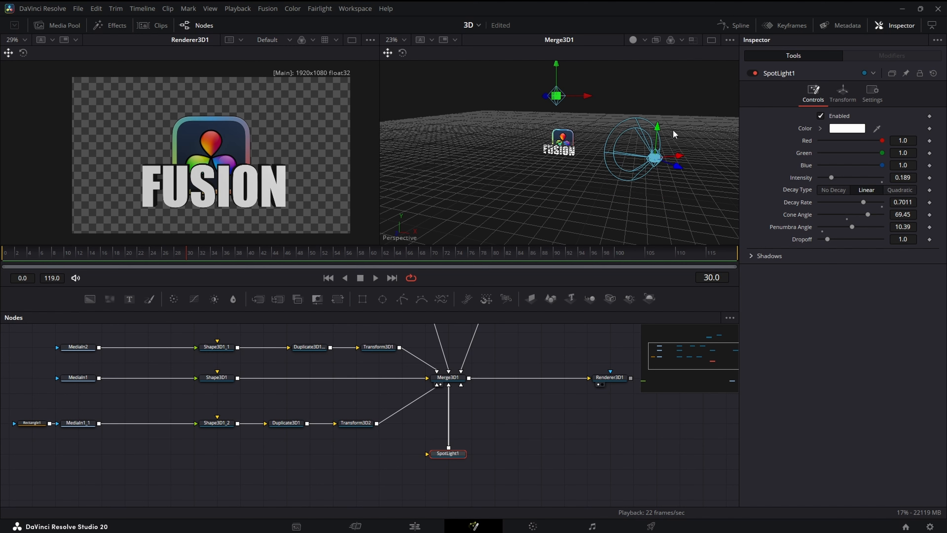
pyautogui.click(402, 53)
pyautogui.moveTo(493, 149); pyautogui.dragTo(681, 191)
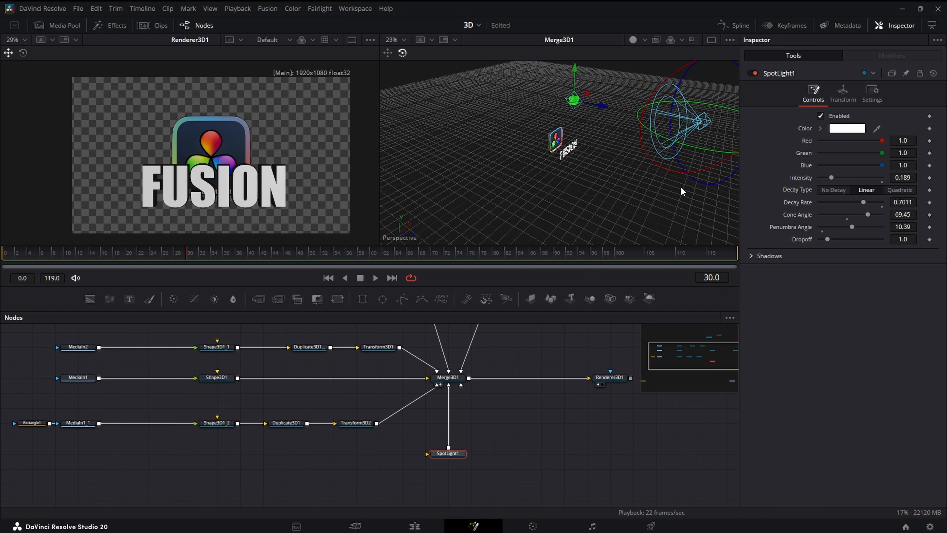
pyautogui.moveTo(671, 78); pyautogui.dragTo(664, 82)
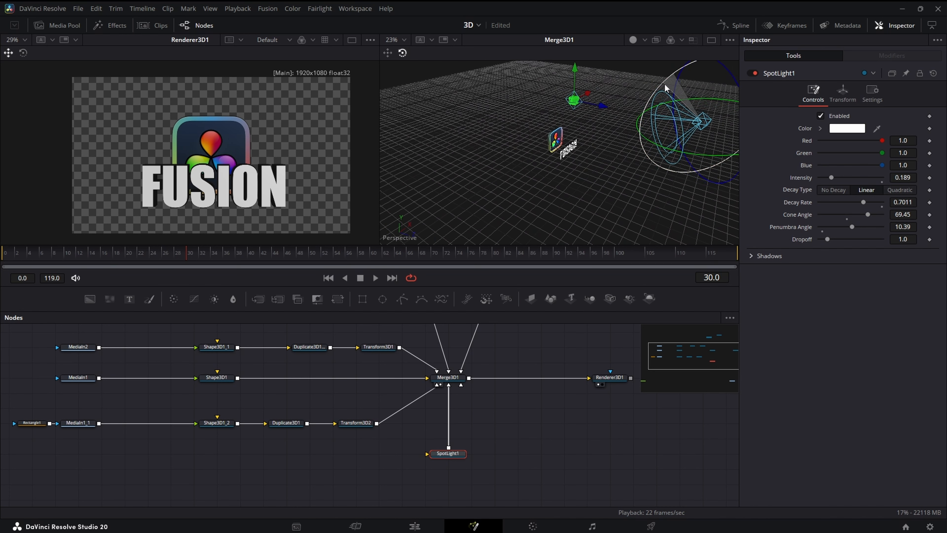
pyautogui.moveTo(571, 219); pyautogui.dragTo(562, 201)
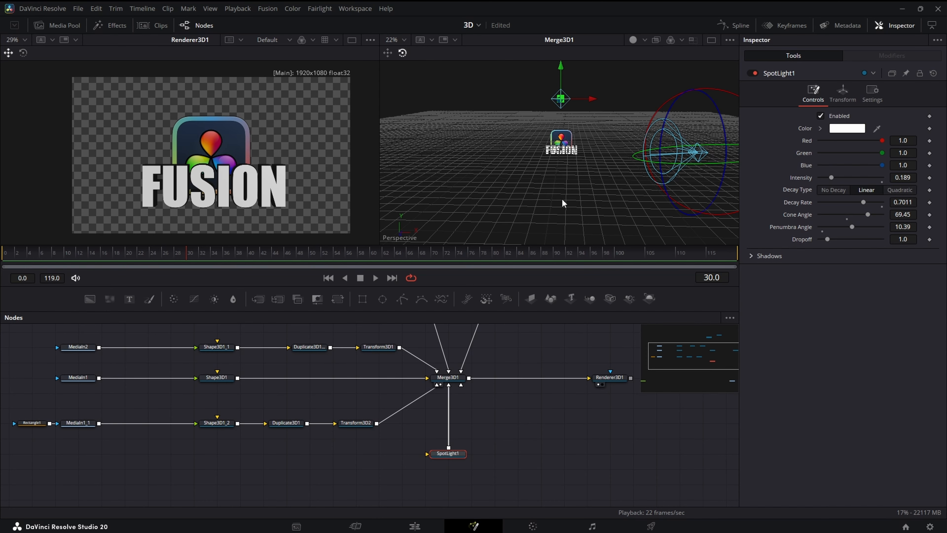
# - Duplicate SpotLight1 beside the original and connect the copy to Merge3D1
pyautogui.rightClick(450, 454)
pyautogui.click(485, 200)
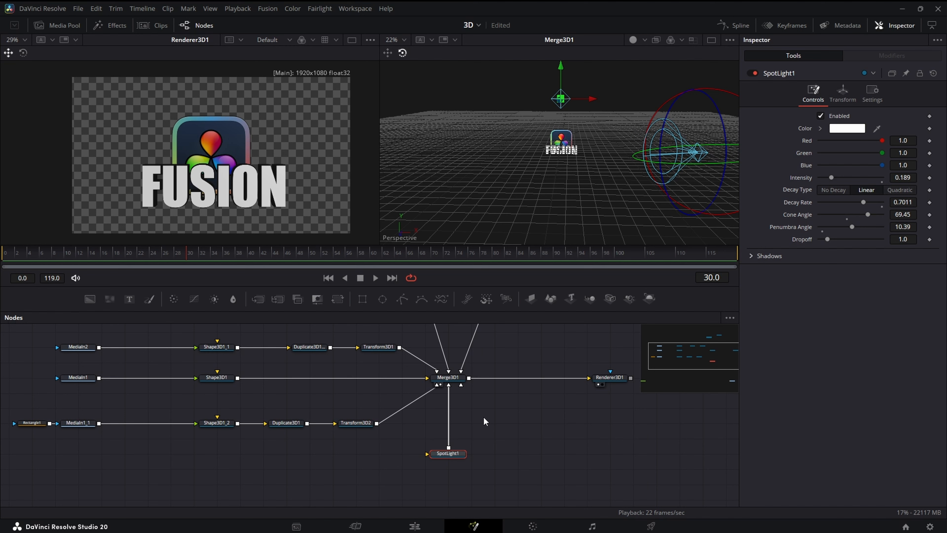
pyautogui.rightClick(490, 454)
pyautogui.click(522, 440)
pyautogui.moveTo(513, 452); pyautogui.dragTo(449, 377)
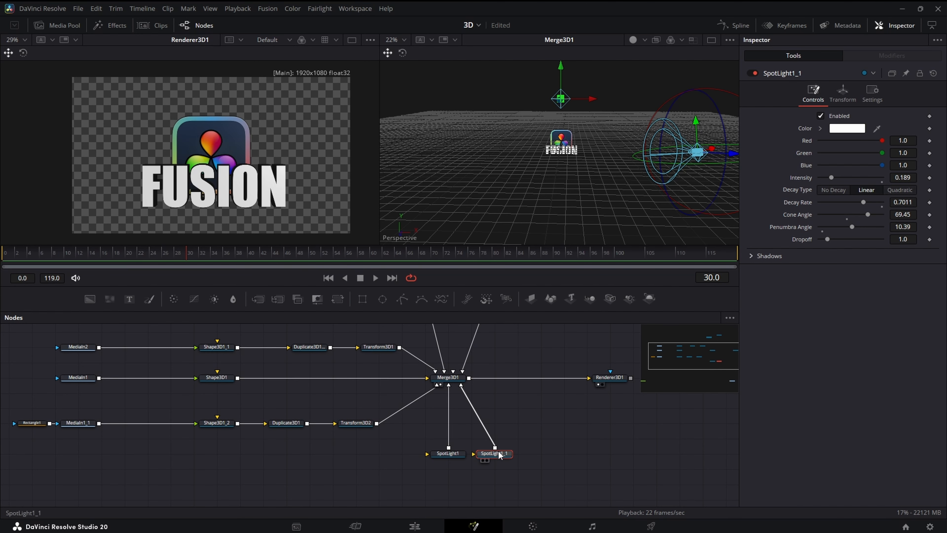
# - Reset the copied spotlight's X, Y and Z translation and its X and Y rotation to 0
pyautogui.click(845, 96)
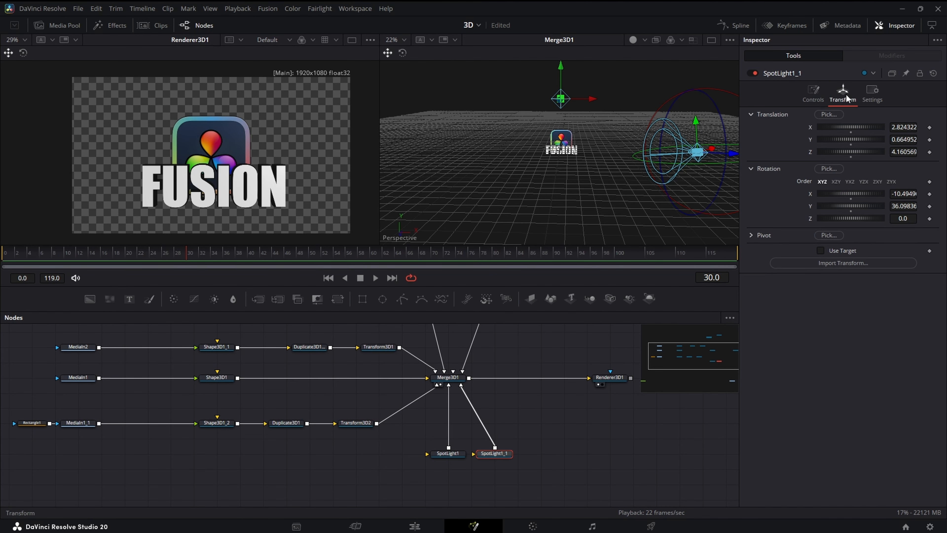
pyautogui.doubleClick(812, 127)
pyautogui.doubleClick(810, 138)
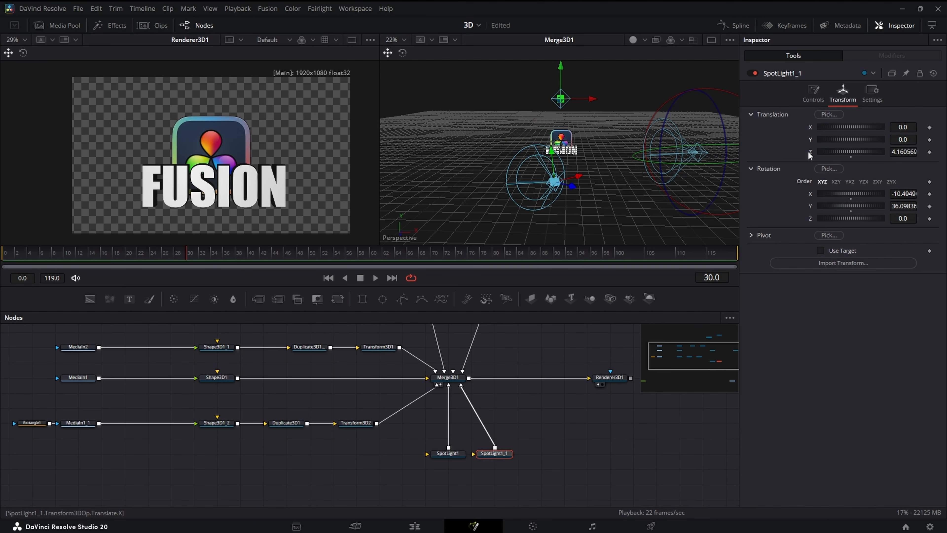
pyautogui.doubleClick(807, 151)
pyautogui.moveTo(575, 202); pyautogui.dragTo(684, 250)
pyautogui.doubleClick(810, 193)
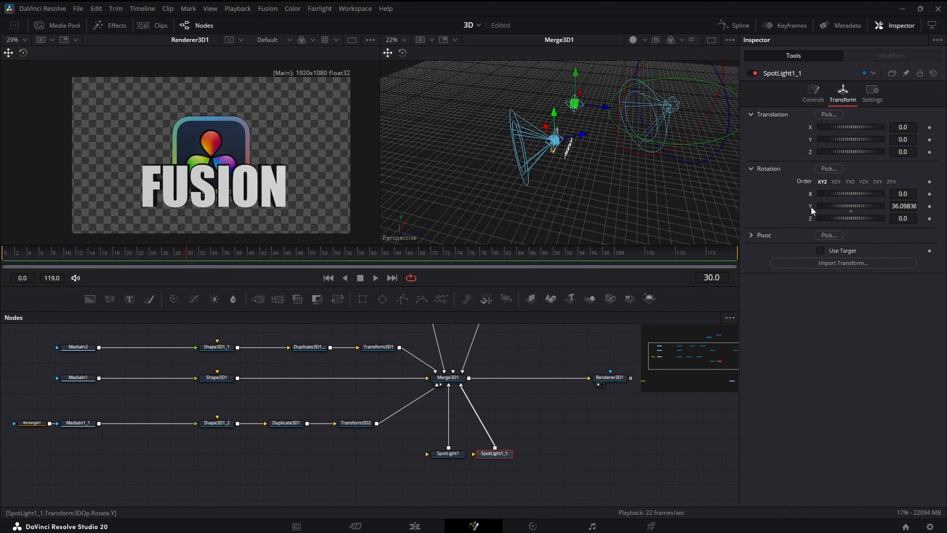
pyautogui.doubleClick(809, 206)
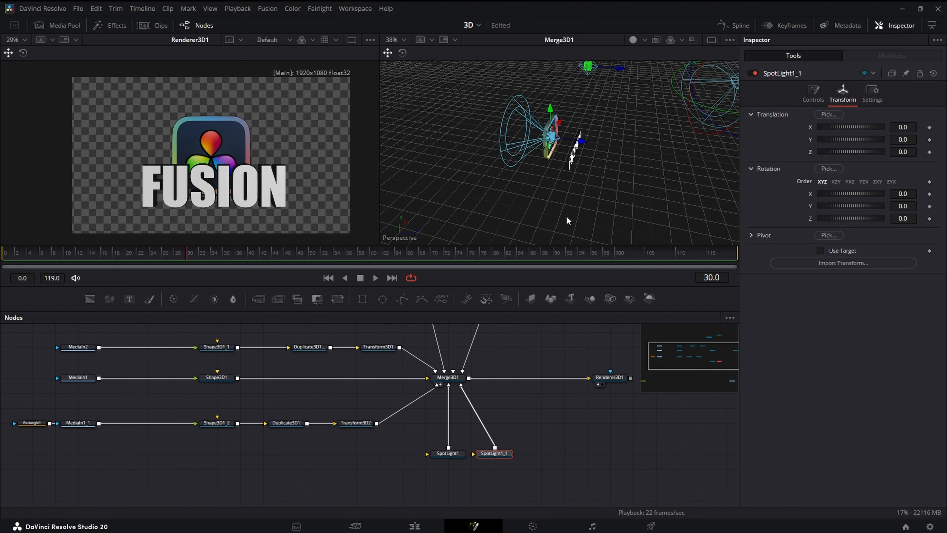
# - Move the copied spotlight behind the logo to about Z -0.667 and rotate it about X to roughly 156 degrees
pyautogui.moveTo(566, 215)
pyautogui.mouseDown()
pyautogui.moveTo(648, 213)
pyautogui.moveTo(547, 191)
pyautogui.moveTo(535, 201)
pyautogui.moveTo(557, 212)
pyautogui.mouseUp()
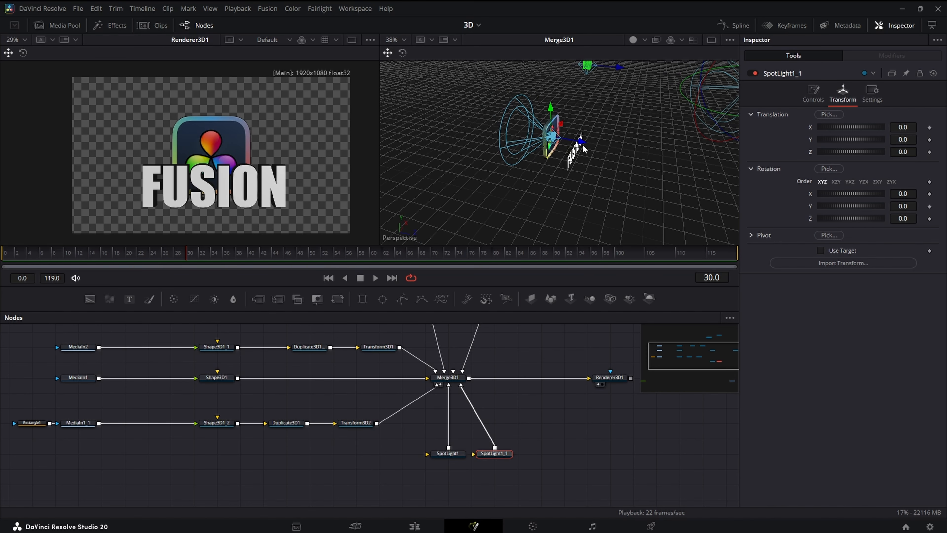
pyautogui.moveTo(583, 145); pyautogui.dragTo(553, 141)
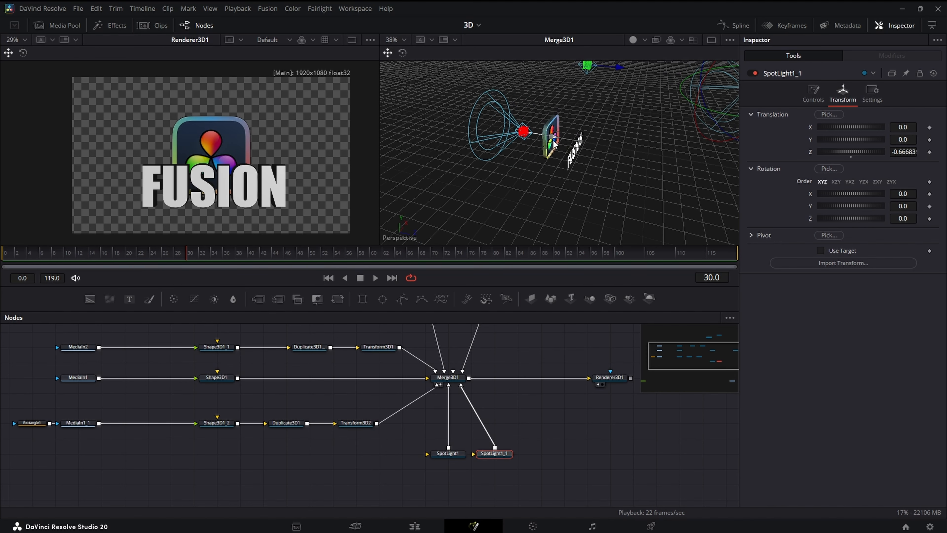
pyautogui.click(403, 53)
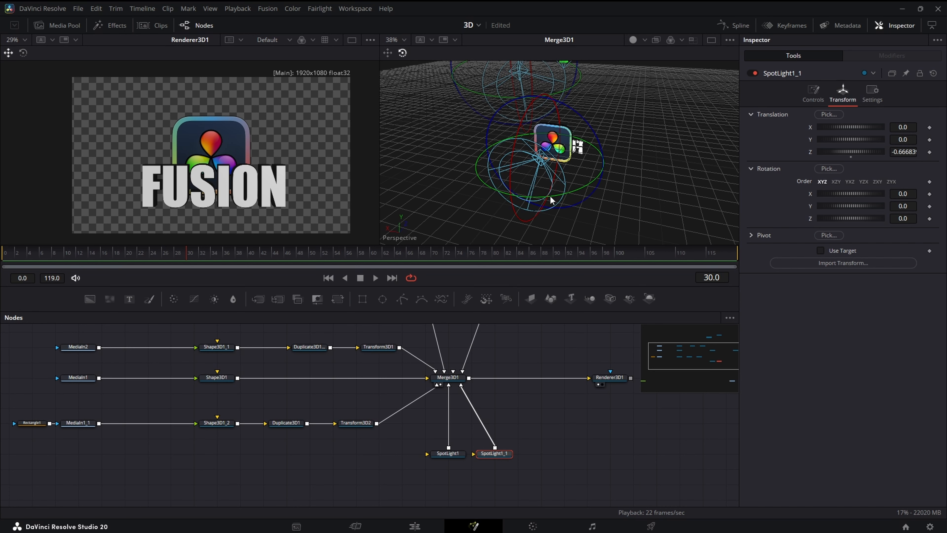
pyautogui.moveTo(518, 218); pyautogui.dragTo(514, 216)
pyautogui.moveTo(529, 127); pyautogui.dragTo(555, 95)
pyautogui.moveTo(642, 159); pyautogui.dragTo(595, 194)
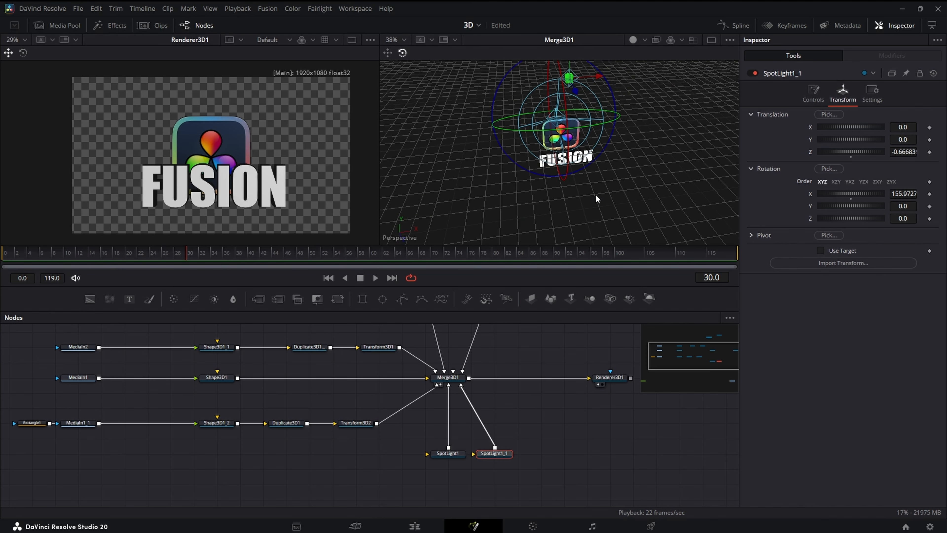
# - Shift the copied spotlight to the logo's rear left side at about X -1.72, Y -0.14, Z -0.97
pyautogui.scroll(-2, 594, 194)
pyautogui.click(388, 52)
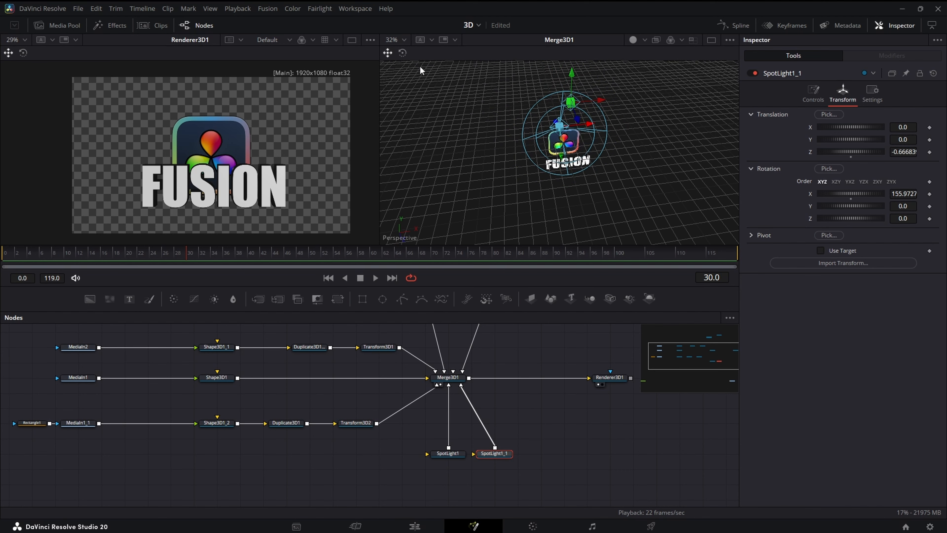
pyautogui.moveTo(588, 127); pyautogui.dragTo(520, 137)
pyautogui.moveTo(520, 137); pyautogui.dragTo(503, 139)
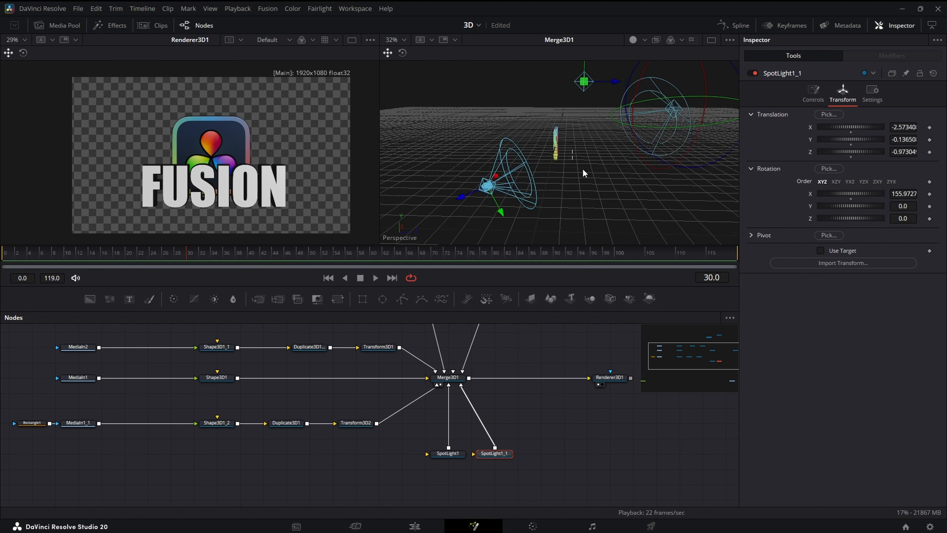
pyautogui.moveTo(582, 168); pyautogui.dragTo(457, 215)
pyautogui.moveTo(481, 153); pyautogui.dragTo(546, 151)
# - Rotate the copied spotlight to about X 140.5, Y 50.2, Z -32.3 so it shines on the logo from behind
pyautogui.click(402, 52)
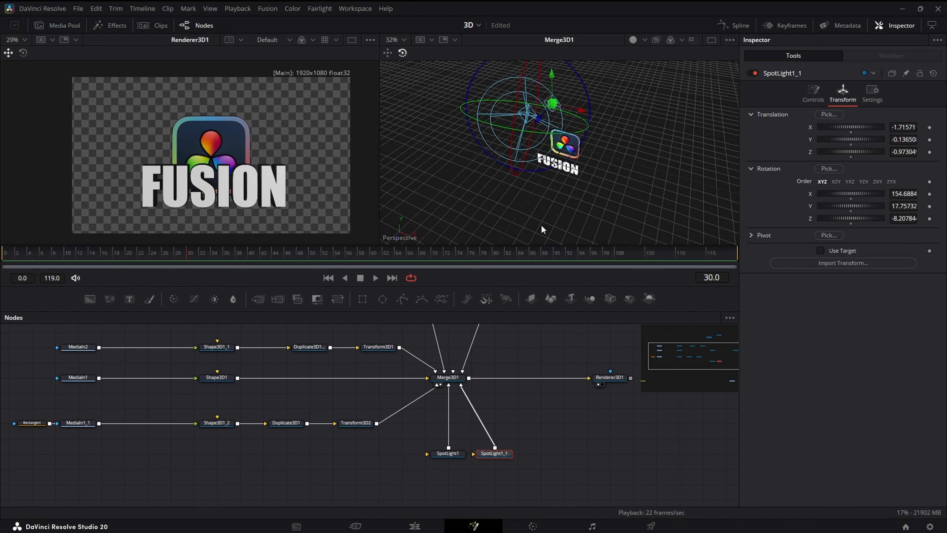
pyautogui.moveTo(542, 228); pyautogui.dragTo(563, 193)
pyautogui.moveTo(593, 154); pyautogui.dragTo(634, 168)
pyautogui.moveTo(543, 201); pyautogui.dragTo(796, 175)
pyautogui.press('q')
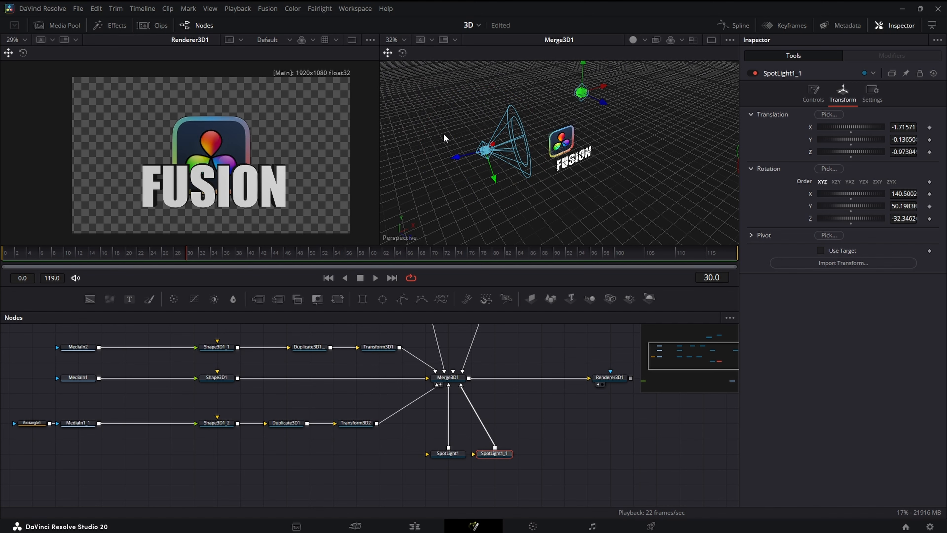
# - Move the copied spotlight slightly farther from the logo to about X -1.93, Y -0.19, Z -1.10 and toggle it off and on to compare
pyautogui.moveTo(457, 159); pyautogui.dragTo(448, 162)
pyautogui.scroll(4, 279, 214)
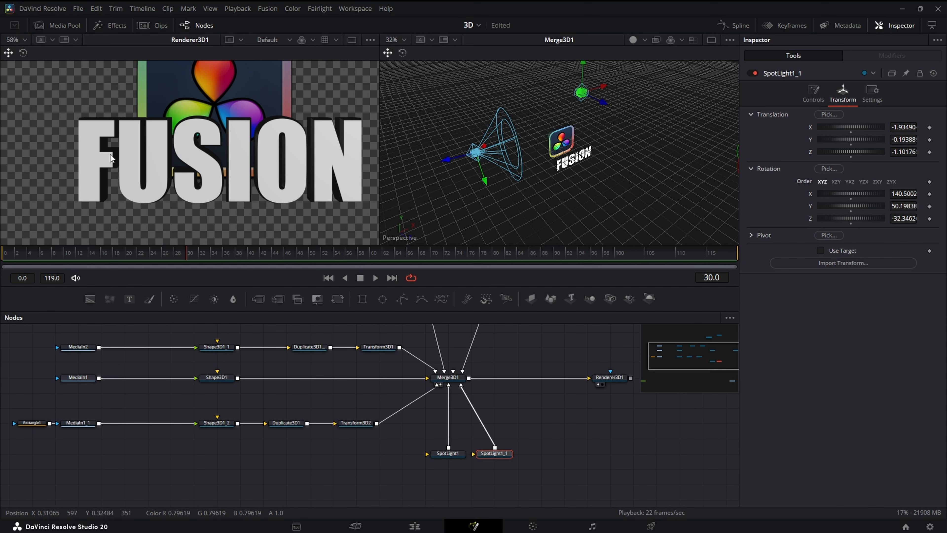
pyautogui.click(755, 73)
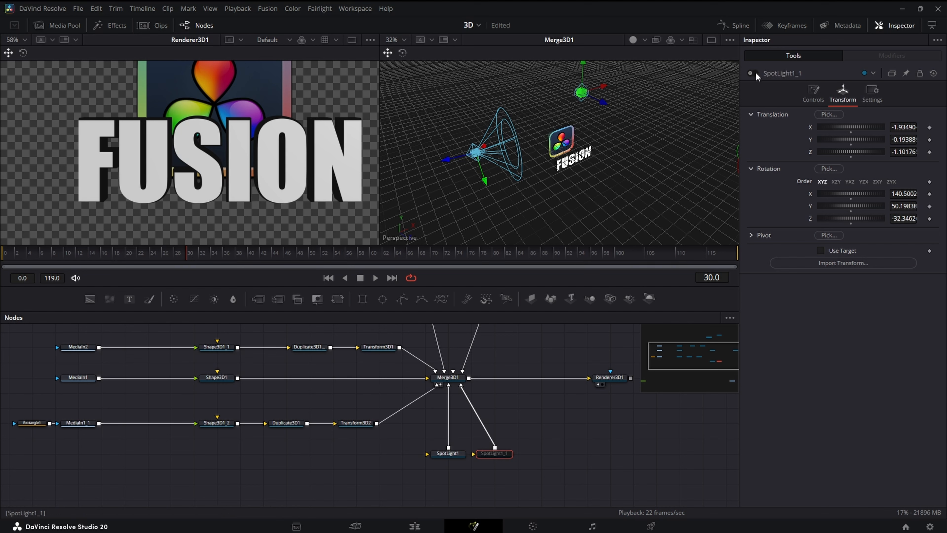
pyautogui.click(754, 73)
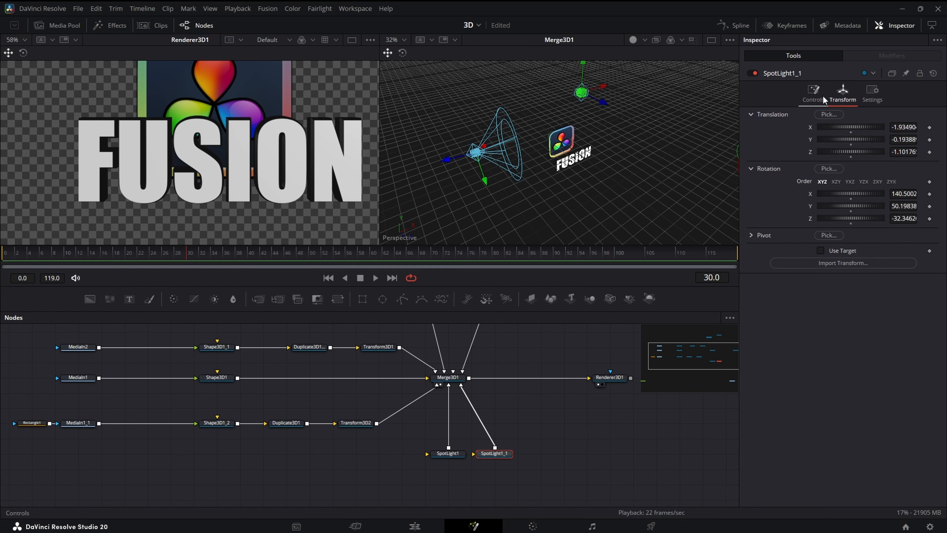
# - Switch to a single viewer showing Merge3D1 and add two Point Light nodes connected to that merge
pyautogui.click(813, 93)
pyautogui.click(711, 40)
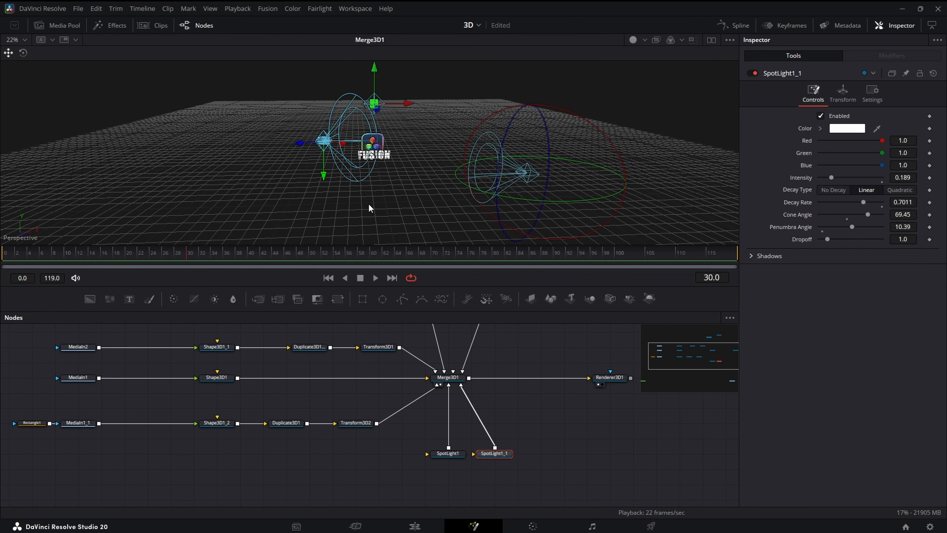
pyautogui.moveTo(368, 204); pyautogui.dragTo(609, 166)
pyautogui.click(452, 368)
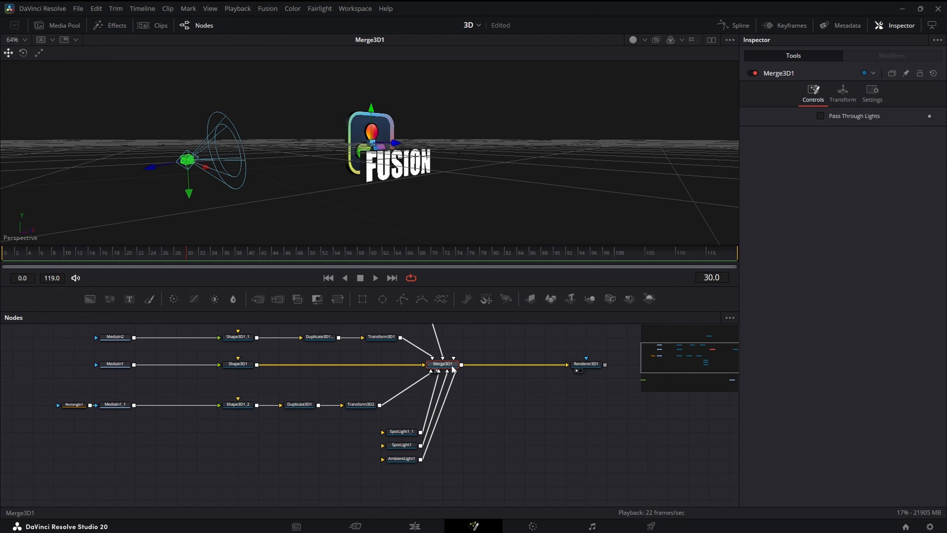
pyautogui.hotkey('shift', 'space')
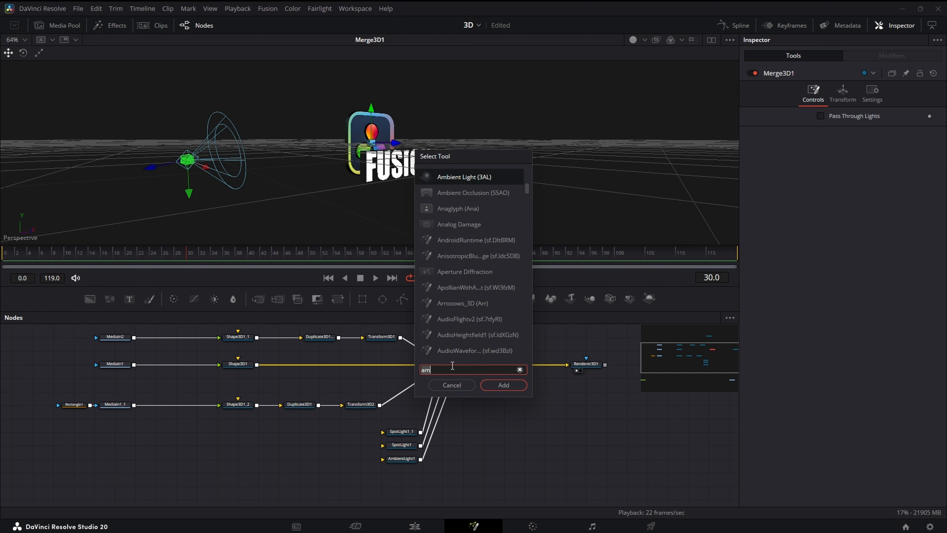
pyautogui.write('po')
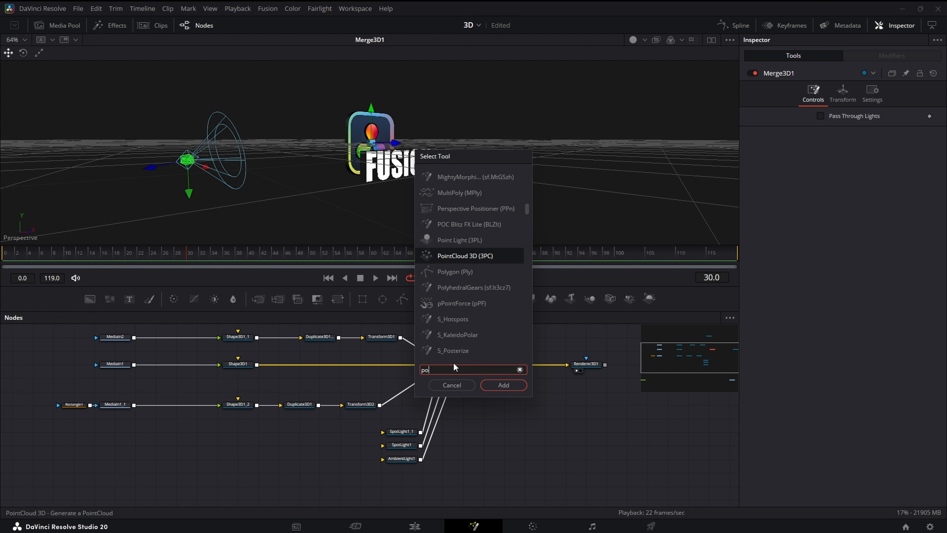
pyautogui.click(466, 240)
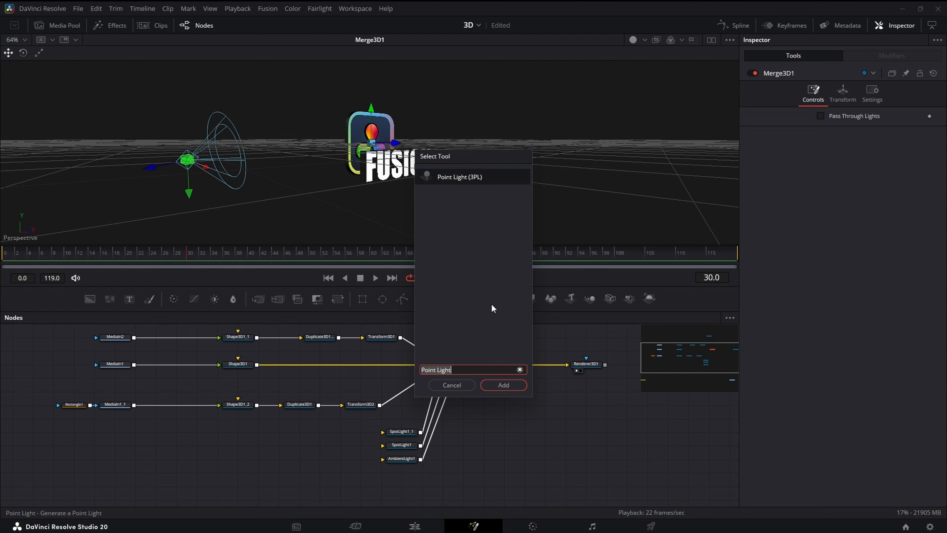
pyautogui.click(507, 384)
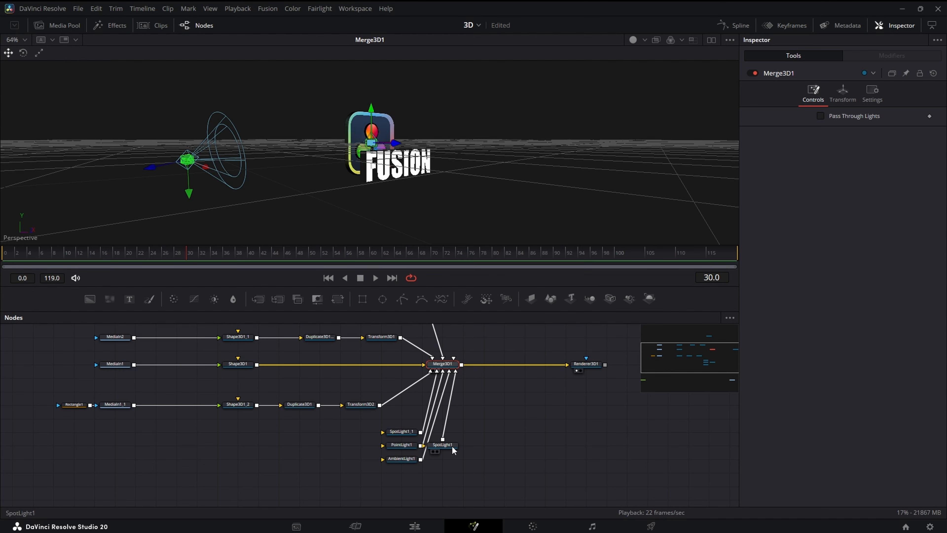
pyautogui.hotkey('shift', 'space')
pyautogui.press('Return')
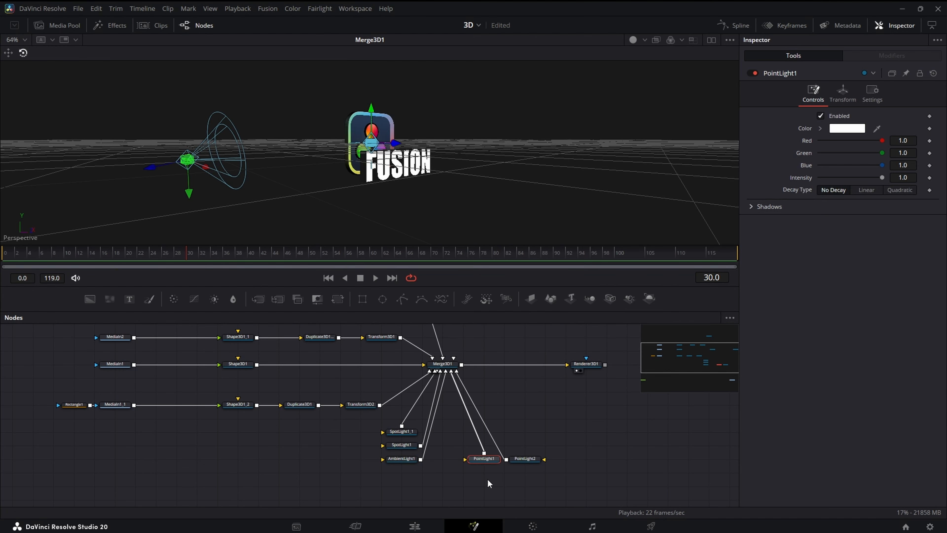
# - Set the first point light's color to pure red
pyautogui.click(840, 129)
pyautogui.click(374, 193)
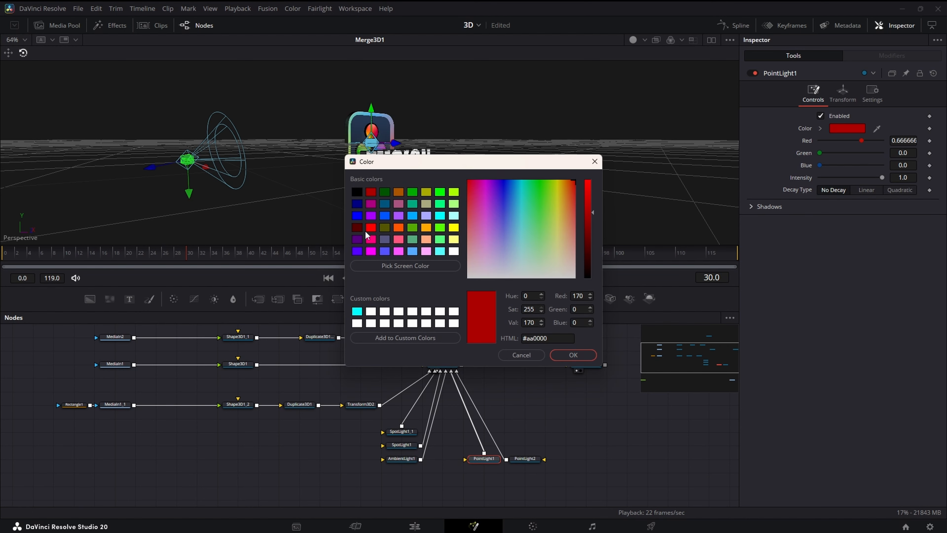
pyautogui.doubleClick(372, 225)
# - Set the red point light's intensity to about 0.591 with linear decay and a decay rate of 1.0
pyautogui.click(859, 178)
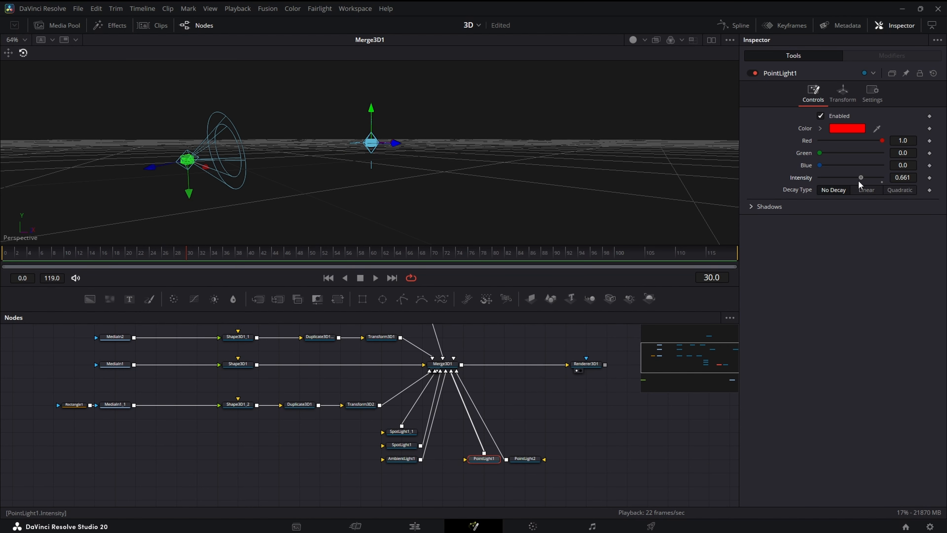
pyautogui.moveTo(859, 180); pyautogui.dragTo(854, 180)
pyautogui.click(865, 190)
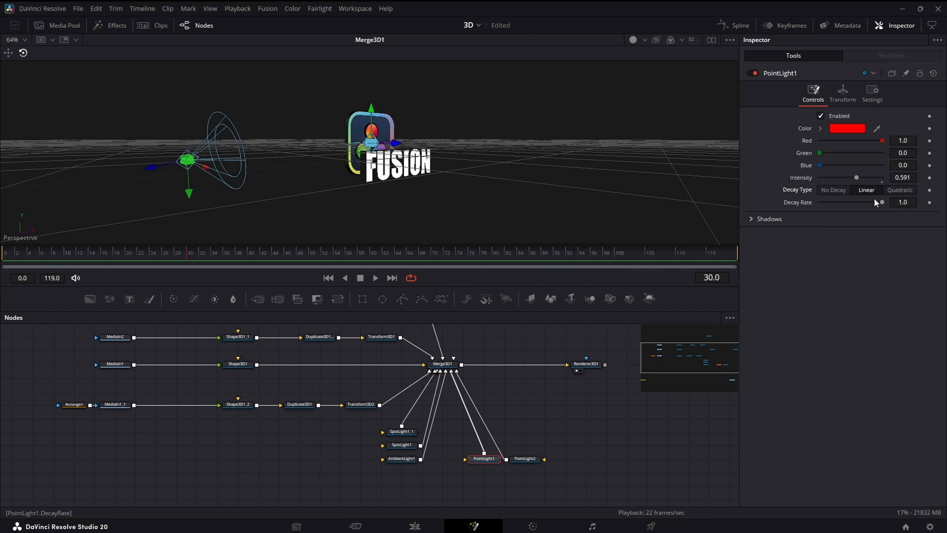
pyautogui.moveTo(882, 202); pyautogui.dragTo(833, 203)
pyautogui.moveTo(902, 203); pyautogui.dragTo(904, 203)
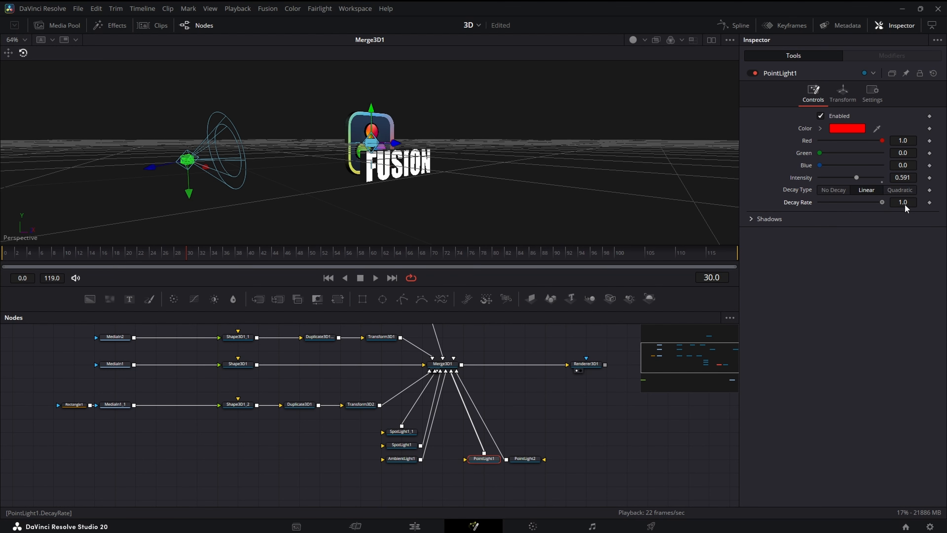
# - Move the red point light in front of the logo to about Z 0.49 and fine-tune its height and depth
pyautogui.moveTo(574, 184); pyautogui.dragTo(455, 215)
pyautogui.scroll(4, 456, 216)
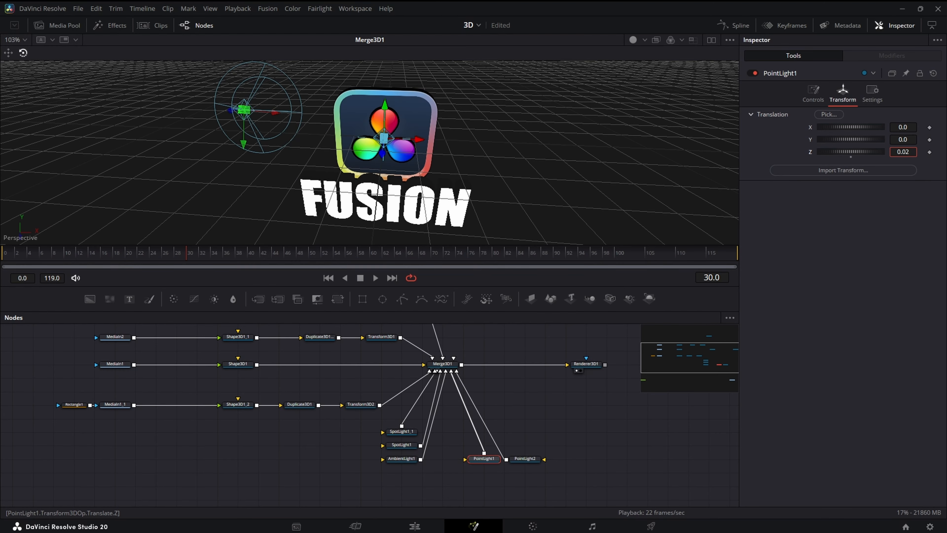
pyautogui.moveTo(903, 152); pyautogui.dragTo(913, 152)
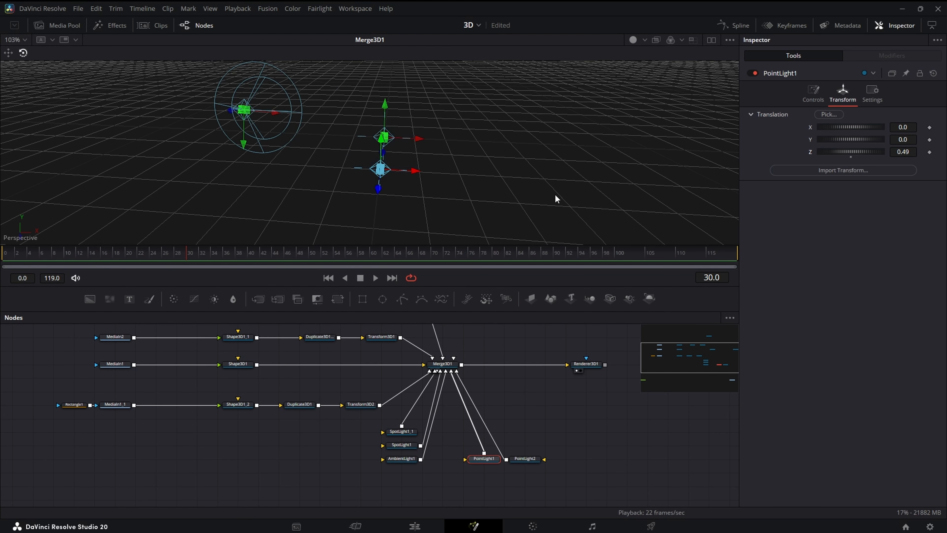
pyautogui.moveTo(555, 194); pyautogui.dragTo(519, 166)
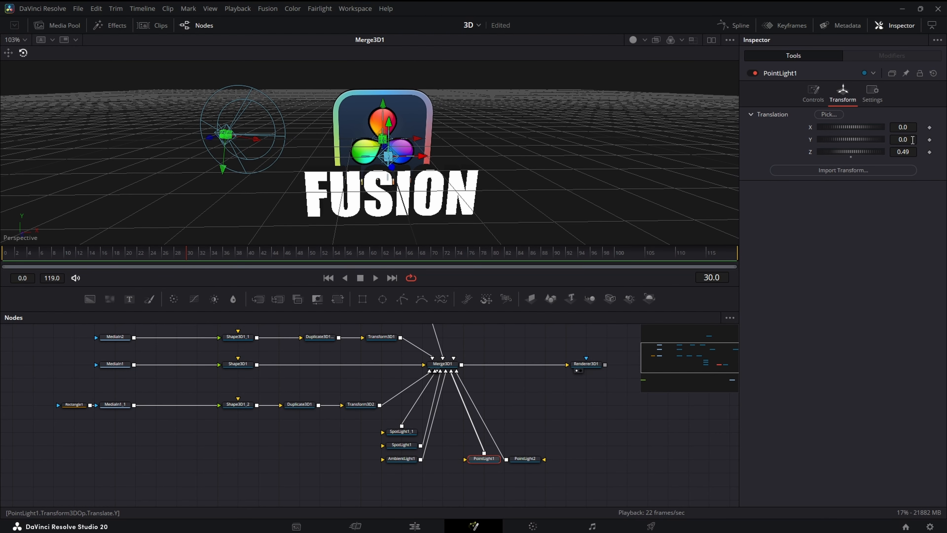
pyautogui.moveTo(913, 140); pyautogui.dragTo(932, 139)
pyautogui.moveTo(413, 150); pyautogui.dragTo(600, 161)
pyautogui.moveTo(909, 151); pyautogui.dragTo(902, 151)
pyautogui.moveTo(614, 141); pyautogui.dragTo(417, 124)
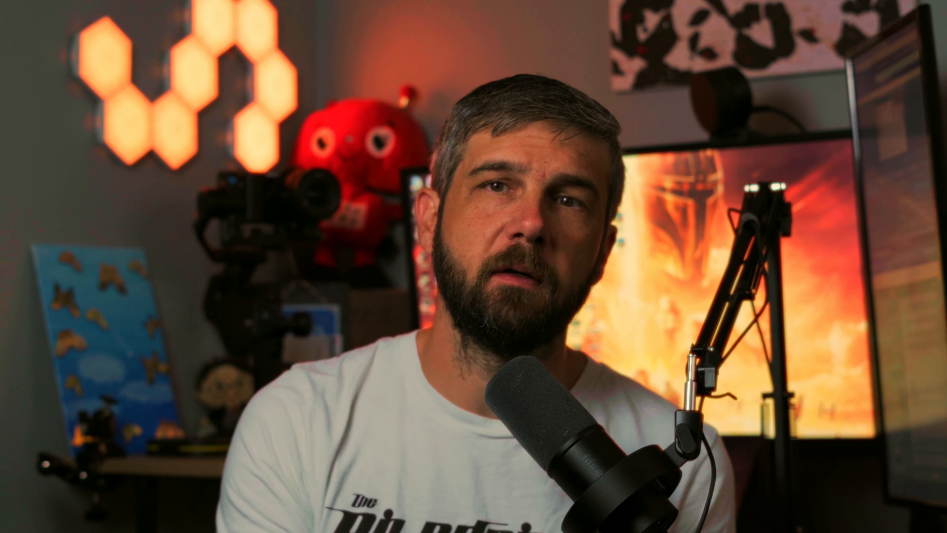
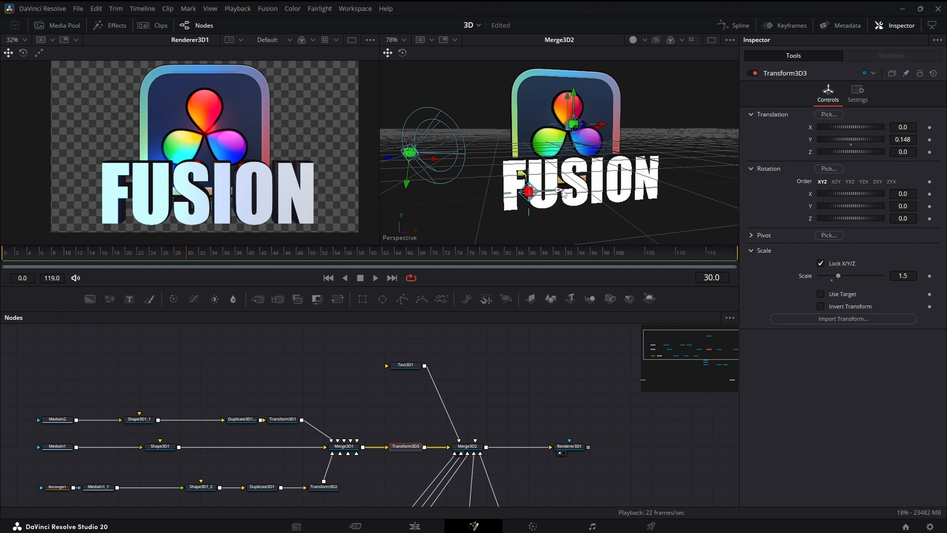
# - Reposition the blue point light near the lower left of the FUSION text and raise the red point light in front of the icon's upper part
pyautogui.moveTo(563, 192); pyautogui.dragTo(510, 175)
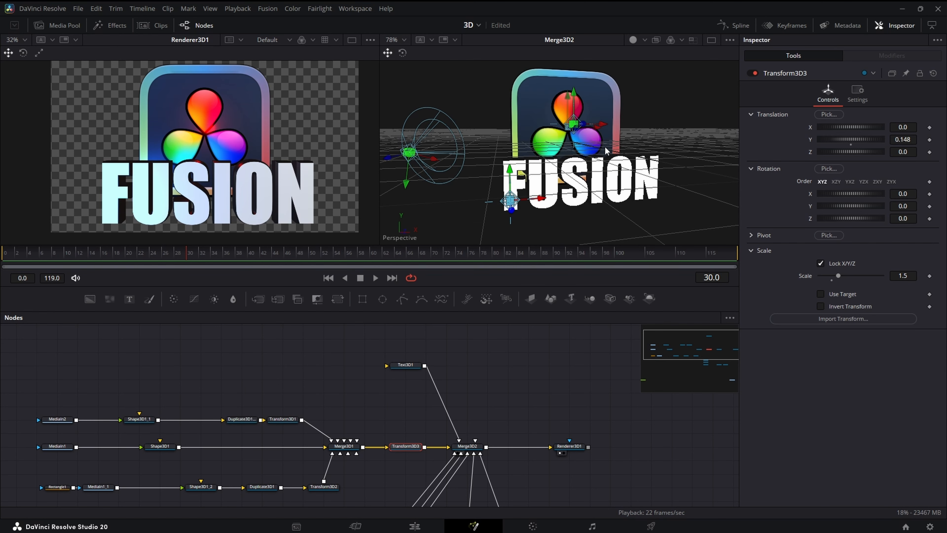
pyautogui.moveTo(606, 150); pyautogui.dragTo(678, 193)
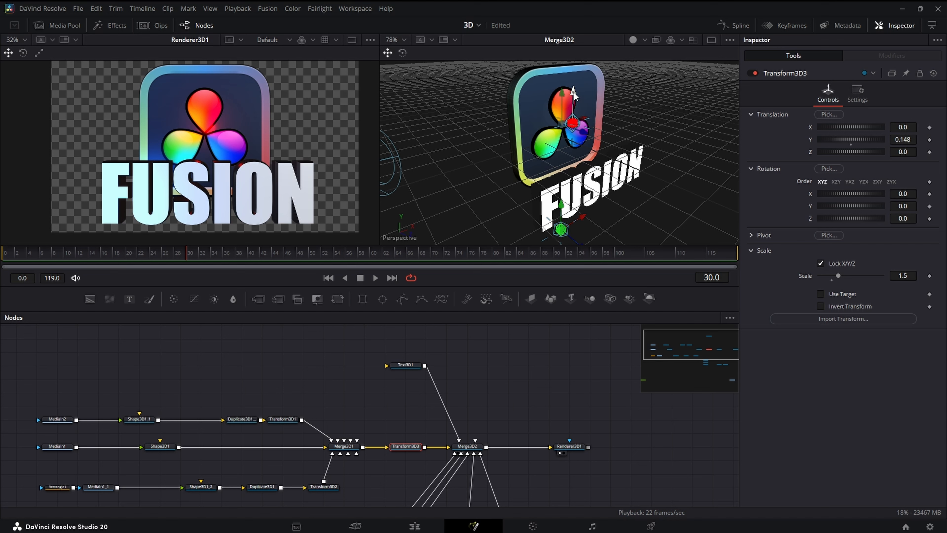
pyautogui.moveTo(576, 86); pyautogui.dragTo(582, 73)
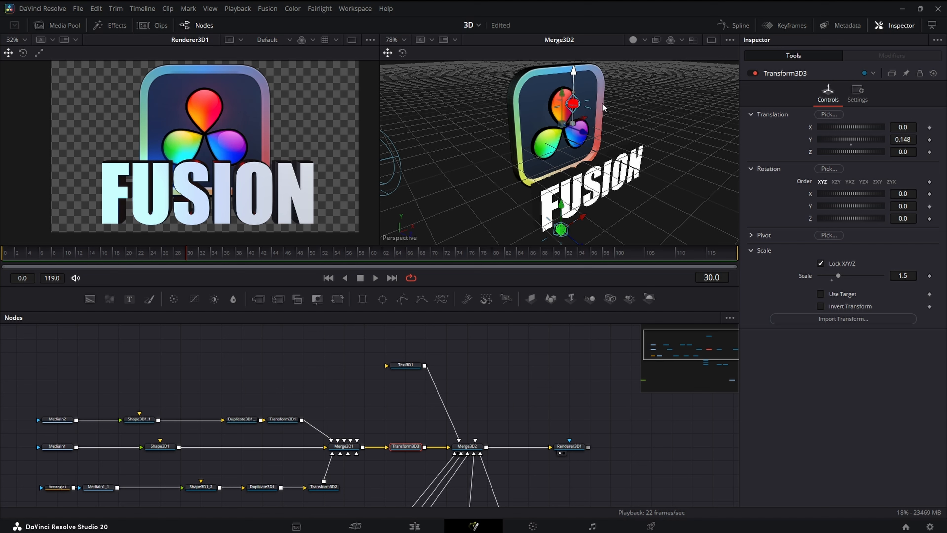
pyautogui.moveTo(603, 110); pyautogui.dragTo(609, 111)
pyautogui.moveTo(613, 162); pyautogui.dragTo(512, 140)
pyautogui.moveTo(593, 115); pyautogui.dragTo(598, 115)
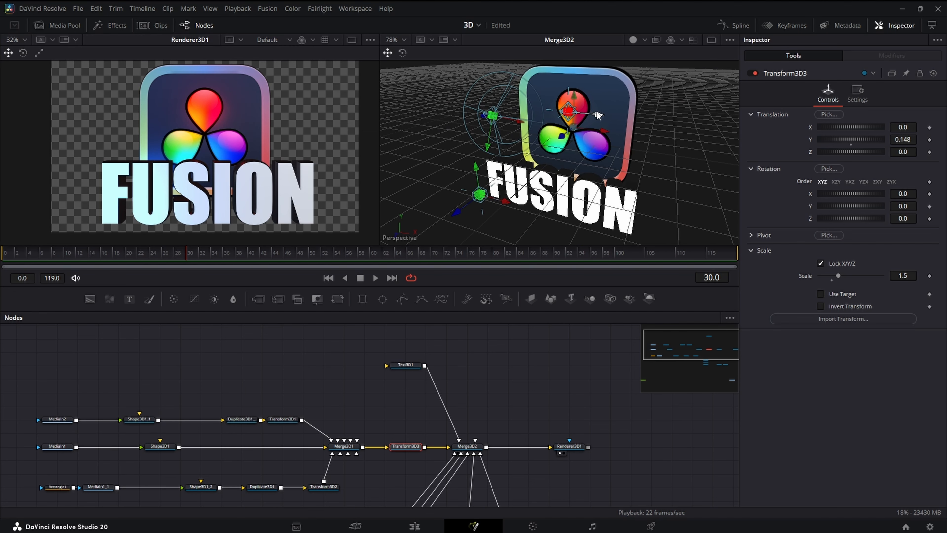
pyautogui.moveTo(573, 87); pyautogui.dragTo(572, 77)
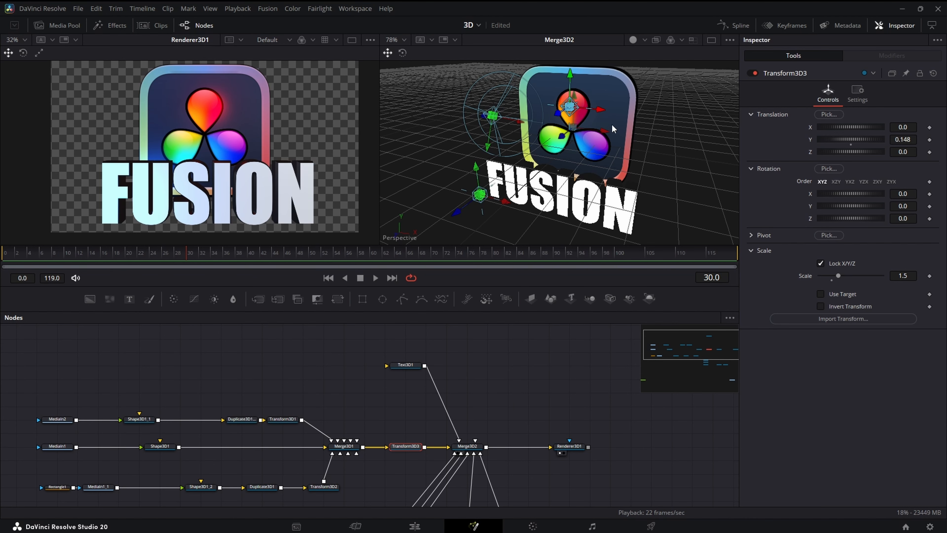
# - Line up PointLight2 under the other light nodes, add a Camera3D to Merge3D2 and place its node above the lights
pyautogui.moveTo(519, 484); pyautogui.dragTo(412, 500)
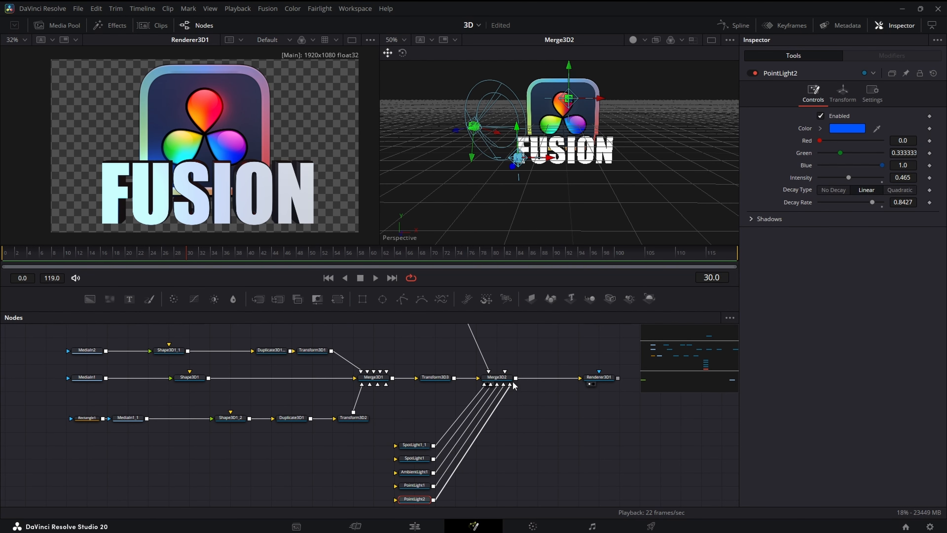
pyautogui.click(502, 378)
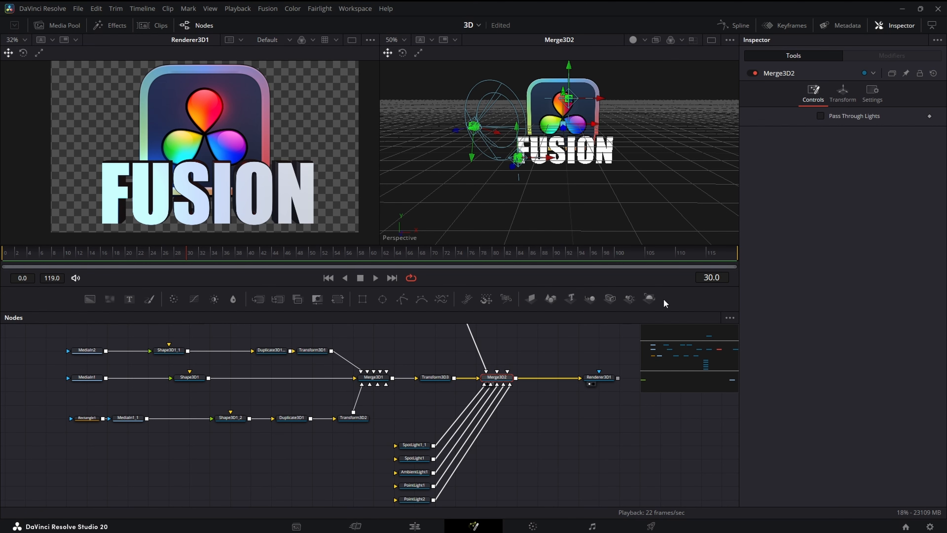
pyautogui.click(610, 299)
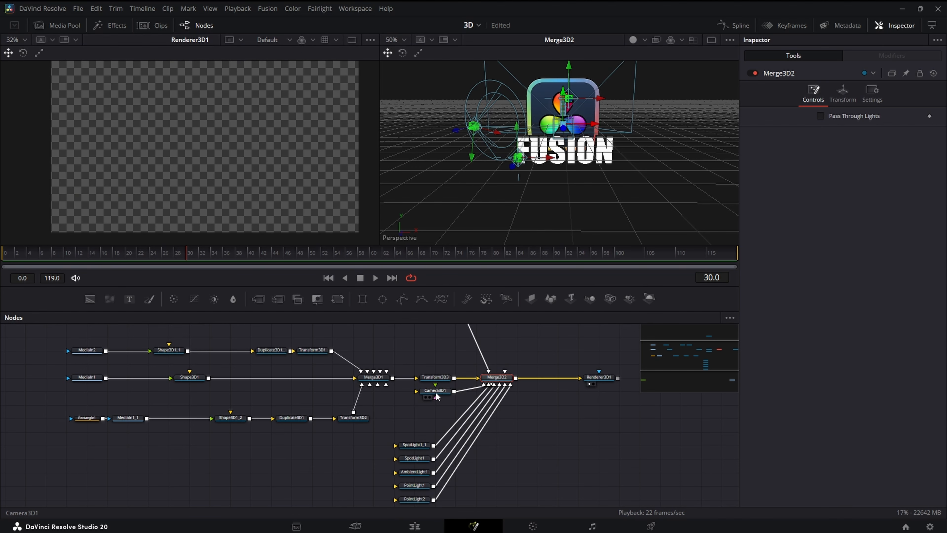
pyautogui.moveTo(435, 392); pyautogui.dragTo(415, 418)
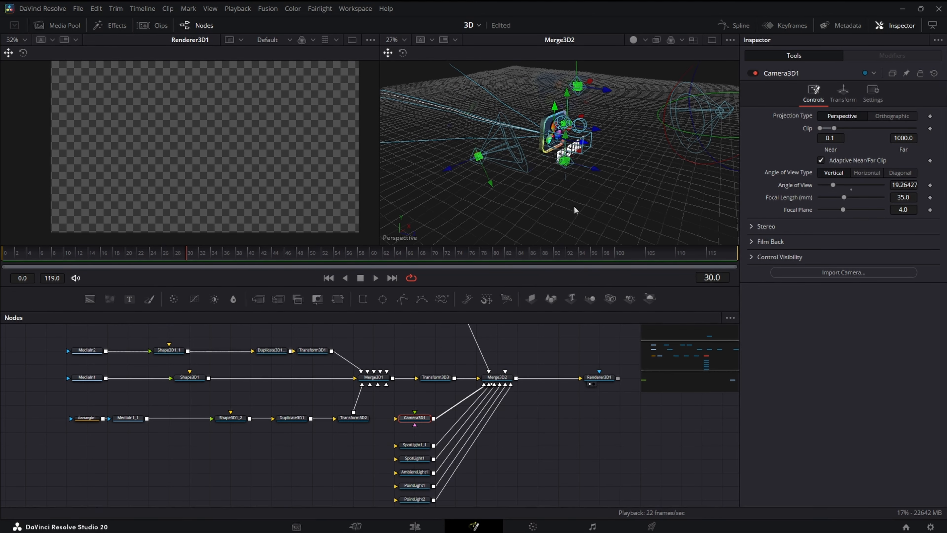
# - Pull the camera back along Z to about 4.89 so it frames the whole logo and text
pyautogui.scroll(-2, 573, 206)
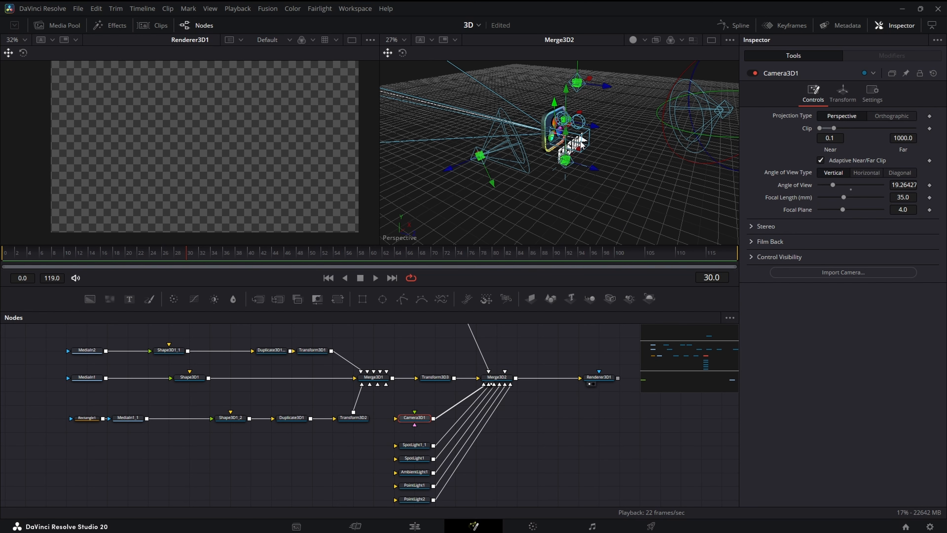
pyautogui.moveTo(581, 141); pyautogui.dragTo(614, 152)
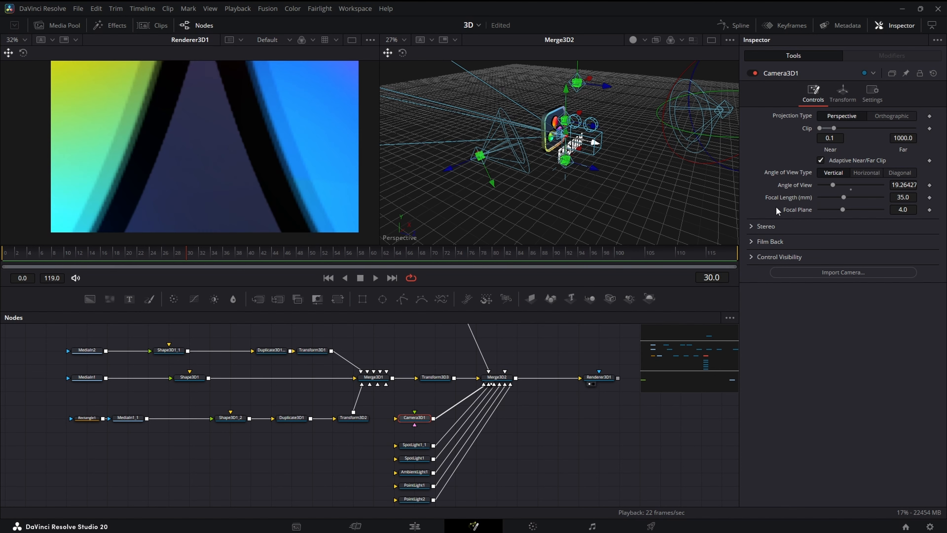
pyautogui.hotkey('ctrl', 'z')
pyautogui.scroll(-1, 574, 212)
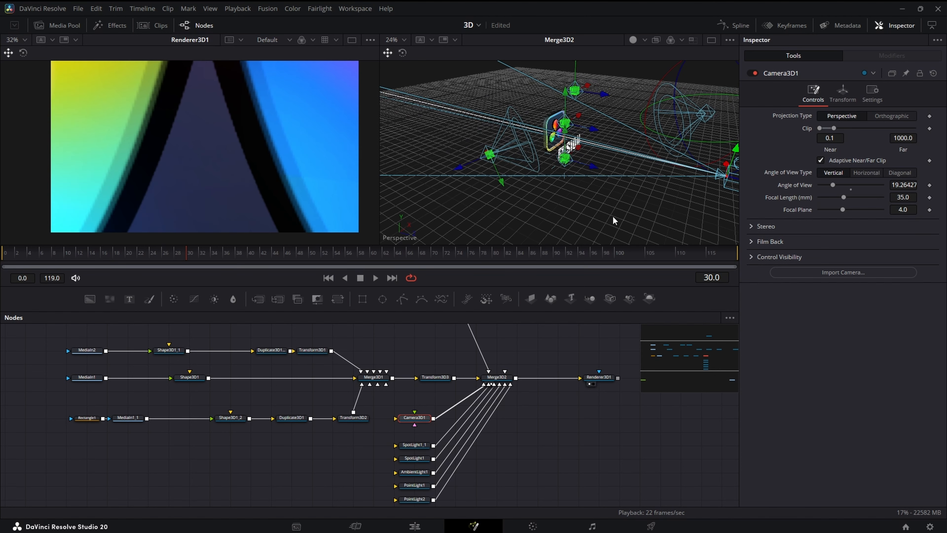
pyautogui.scroll(-1, 601, 216)
pyautogui.scroll(-1, 588, 217)
pyautogui.moveTo(588, 217); pyautogui.dragTo(454, 200)
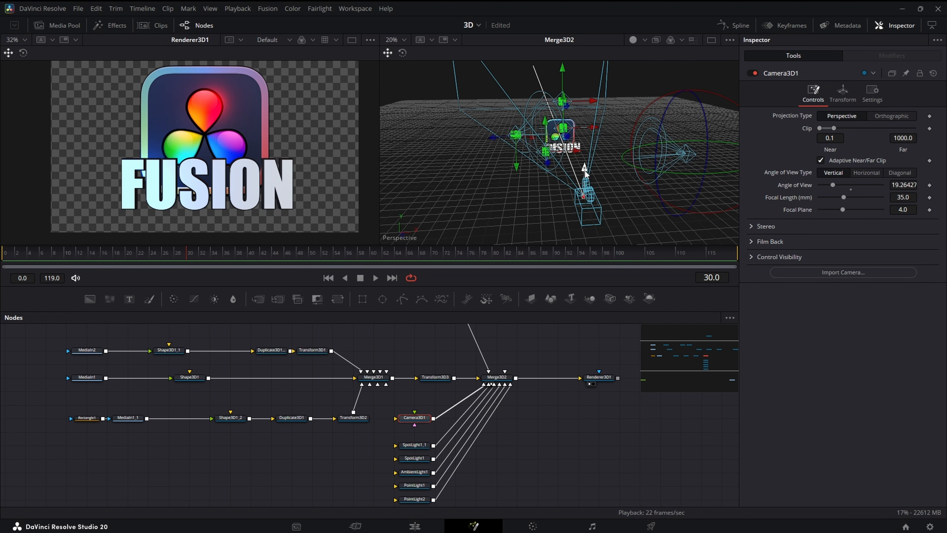
# - Raise the camera to about Y 0.088 and open its transform settings
pyautogui.moveTo(586, 173); pyautogui.dragTo(636, 204)
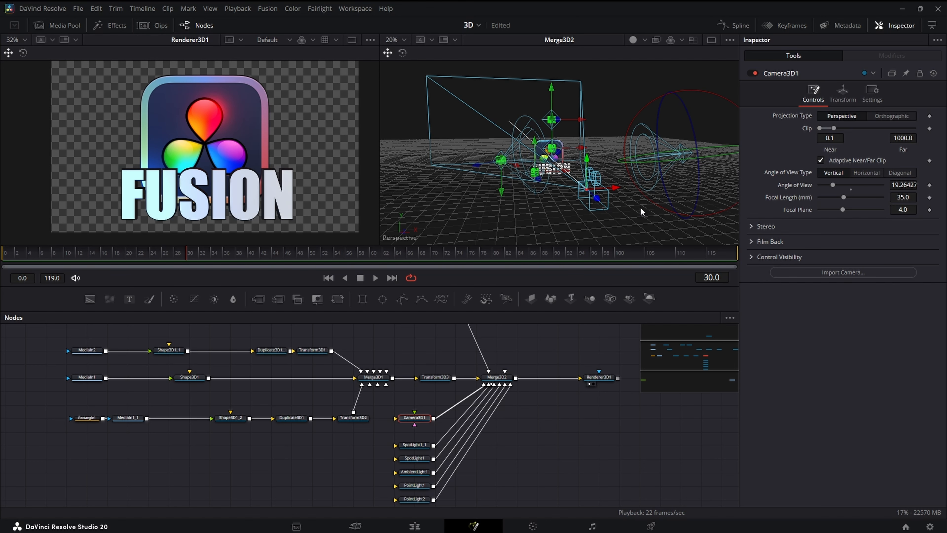
pyautogui.moveTo(640, 207); pyautogui.dragTo(680, 203)
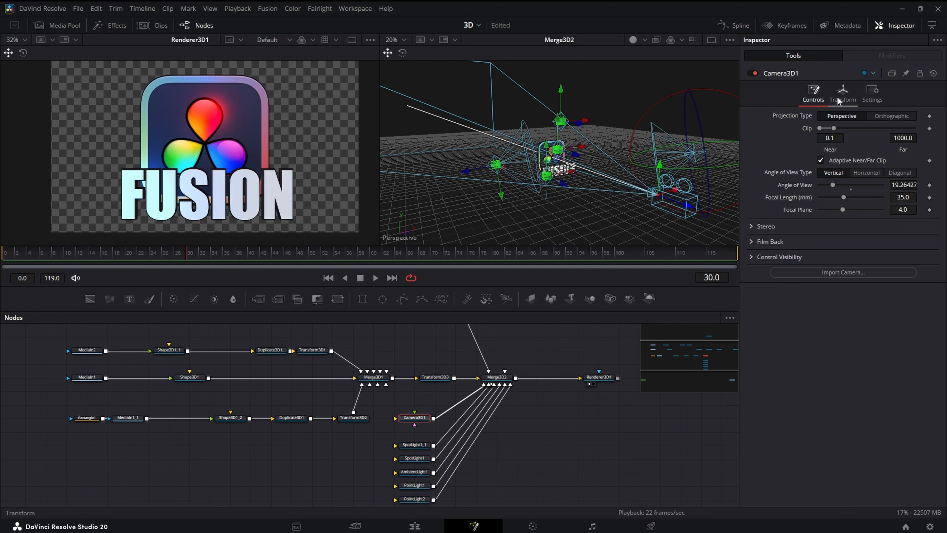
pyautogui.click(839, 96)
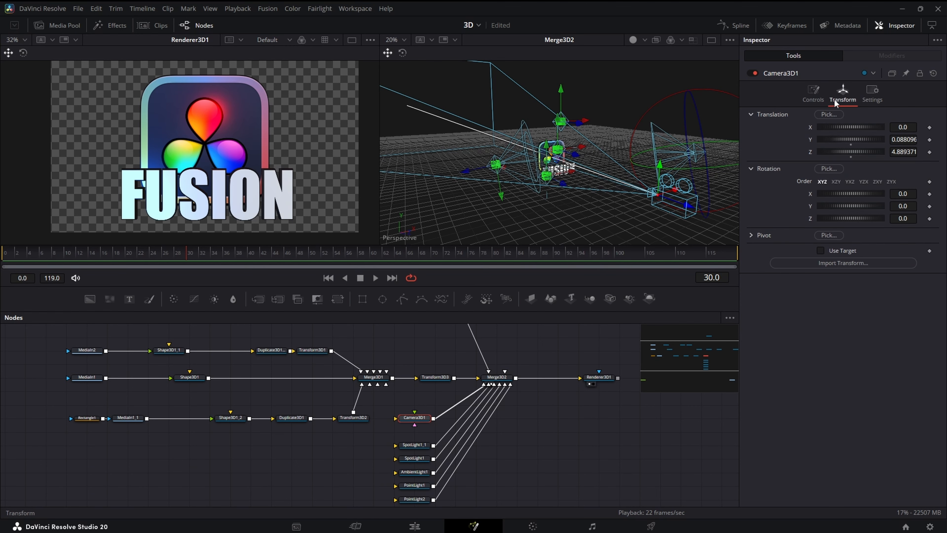
# - Enable the camera's target and raise the target to about Y 0.104, near the middle of the logo
pyautogui.click(820, 250)
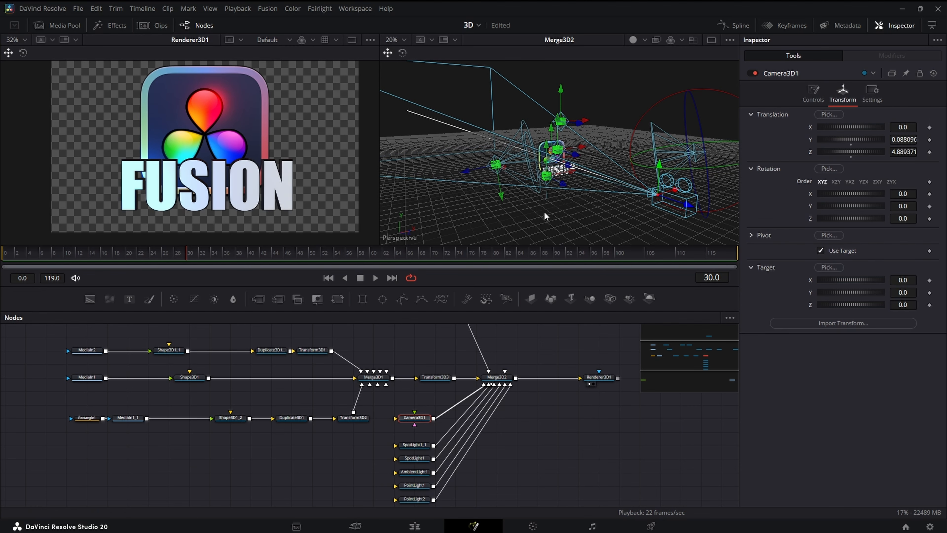
pyautogui.moveTo(510, 213); pyautogui.dragTo(394, 202)
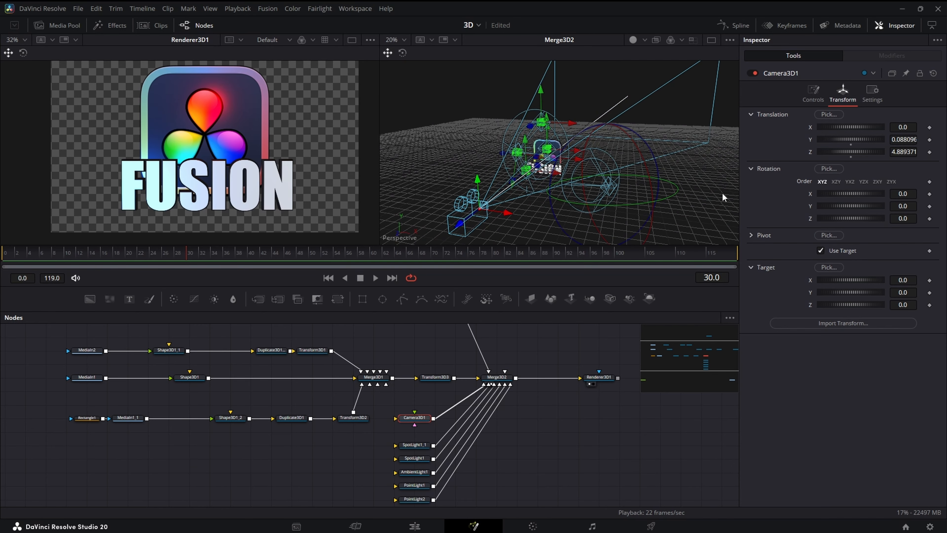
pyautogui.moveTo(722, 193); pyautogui.dragTo(763, 180)
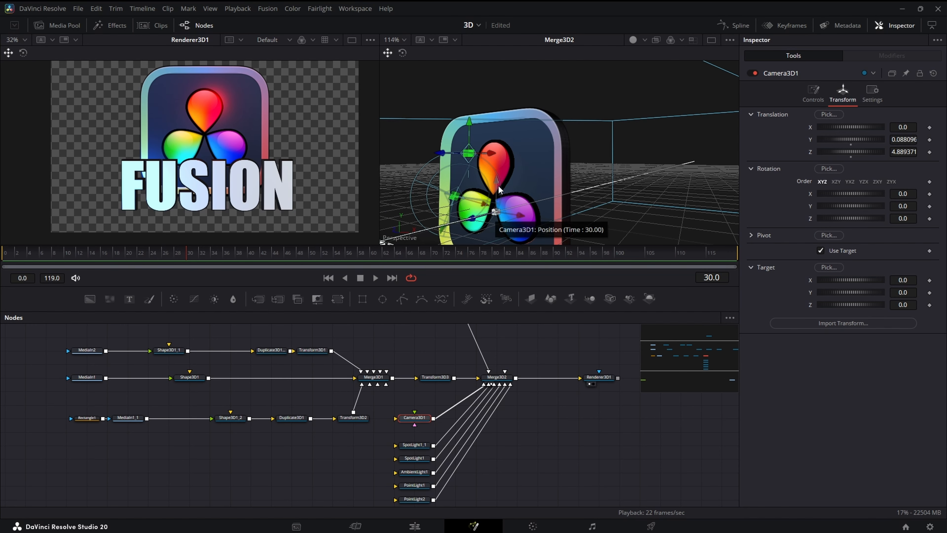
pyautogui.moveTo(590, 210); pyautogui.dragTo(560, 225)
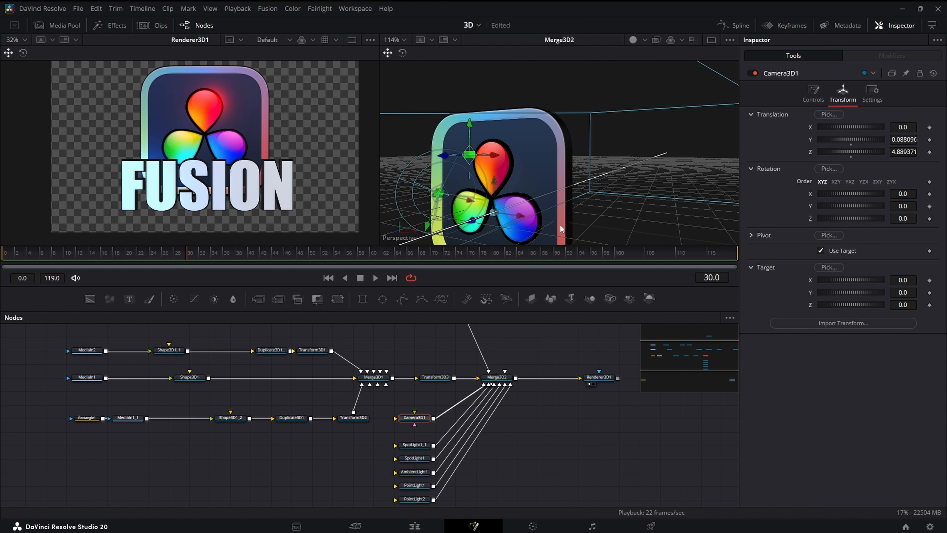
pyautogui.moveTo(492, 182); pyautogui.dragTo(492, 167)
pyautogui.moveTo(598, 210); pyautogui.dragTo(675, 214)
pyautogui.moveTo(598, 213); pyautogui.dragTo(512, 228)
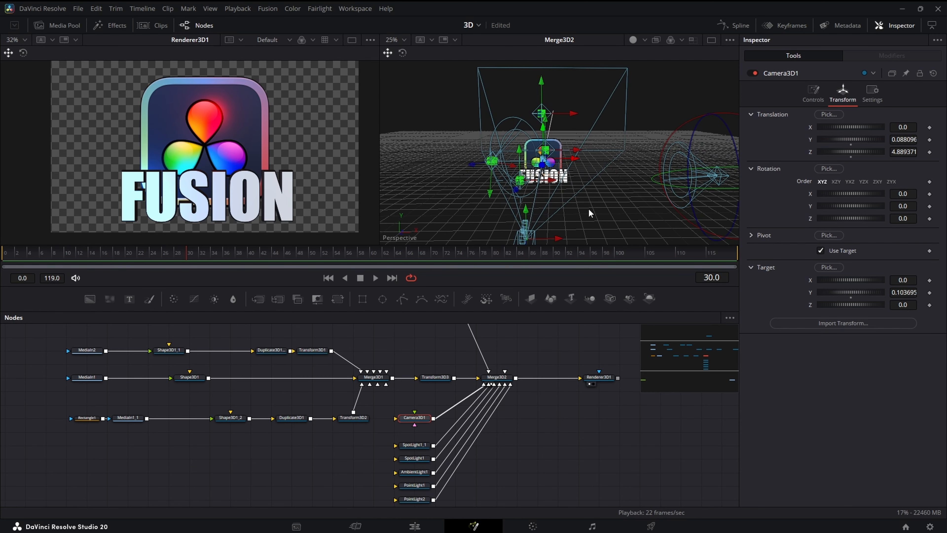
# - Shift the camera to the logo's left and bring it closer, to about X -1.40 and Z 4.49
pyautogui.moveTo(588, 208); pyautogui.dragTo(605, 198)
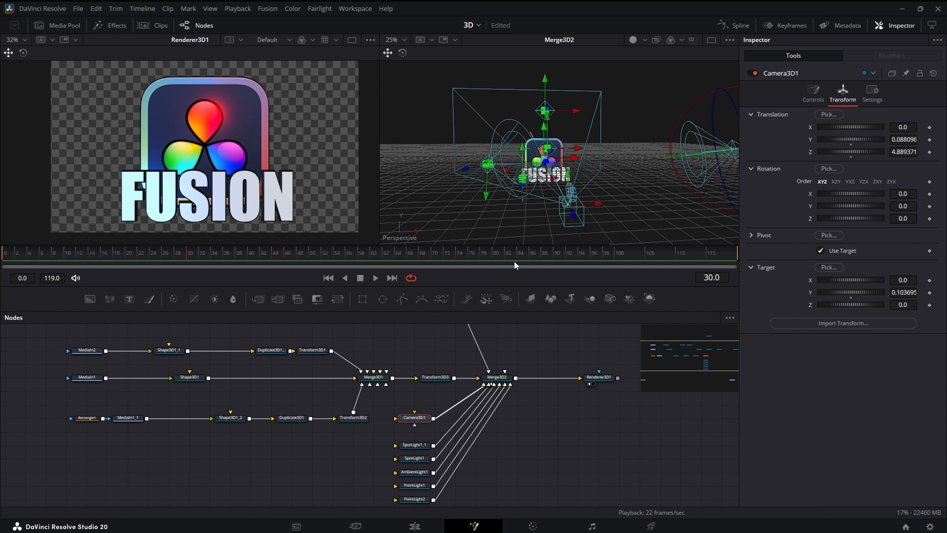
pyautogui.moveTo(605, 203); pyautogui.dragTo(539, 209)
pyautogui.moveTo(608, 223); pyautogui.dragTo(551, 198)
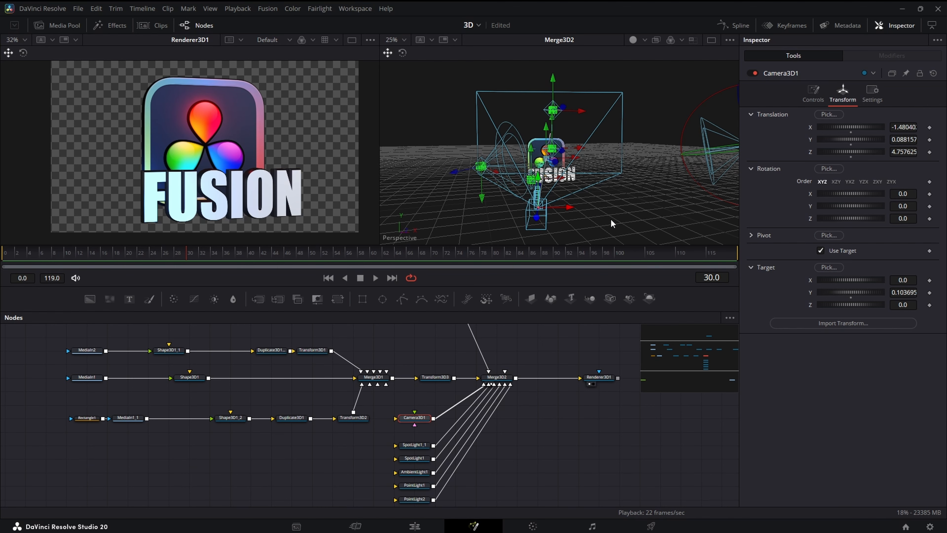
pyautogui.moveTo(612, 223); pyautogui.dragTo(575, 224)
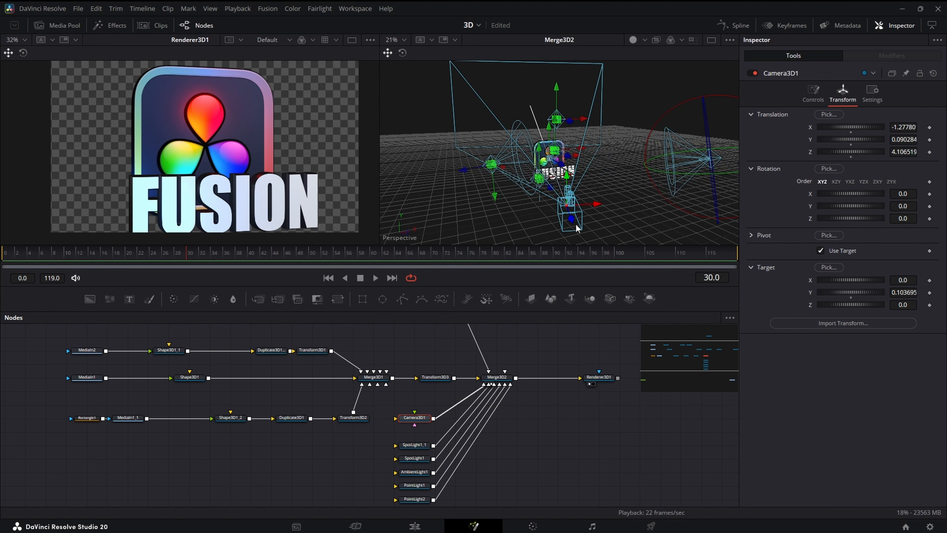
pyautogui.moveTo(576, 223); pyautogui.dragTo(586, 204)
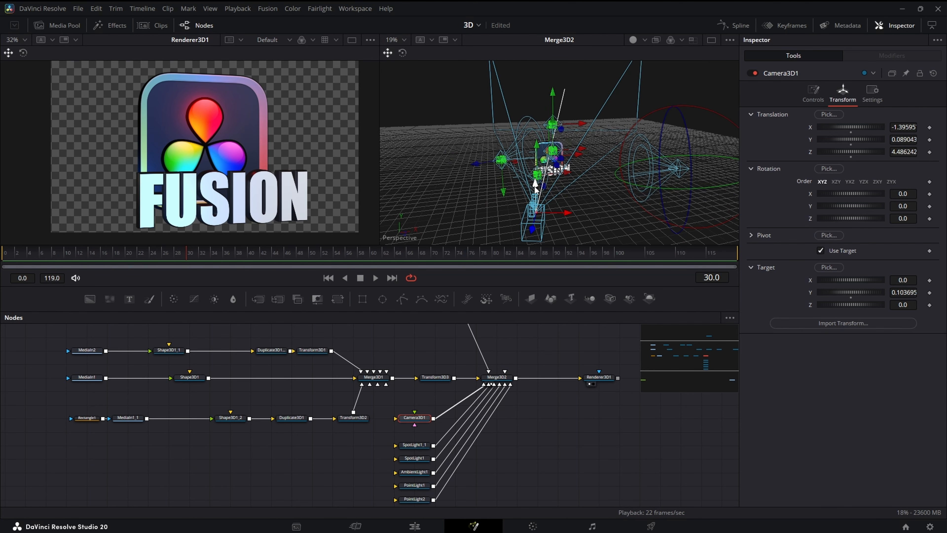
# - Raise the camera and pull it back to about X -1.97, Y 1.37 and Z 6.32
pyautogui.moveTo(534, 182); pyautogui.dragTo(537, 160)
pyautogui.moveTo(602, 212); pyautogui.dragTo(562, 232)
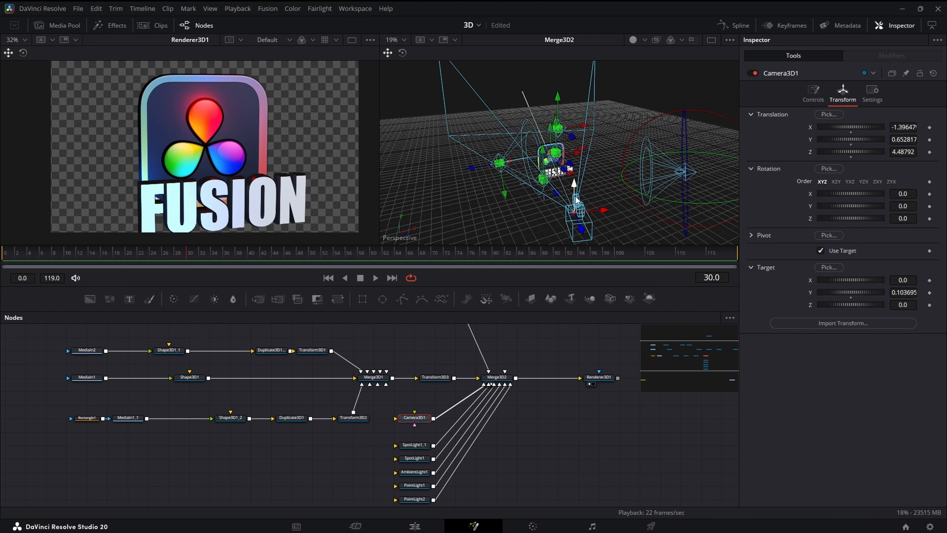
pyautogui.moveTo(575, 183); pyautogui.dragTo(643, 217)
pyautogui.scroll(-2, 524, 217)
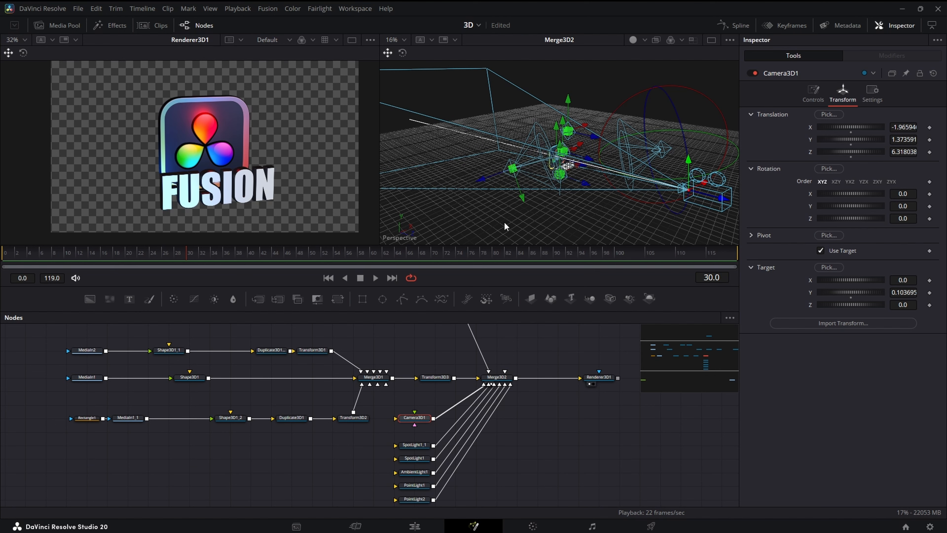
# - Turn off High Quality and Motion Blur in the playback render options
pyautogui.rightClick(537, 282)
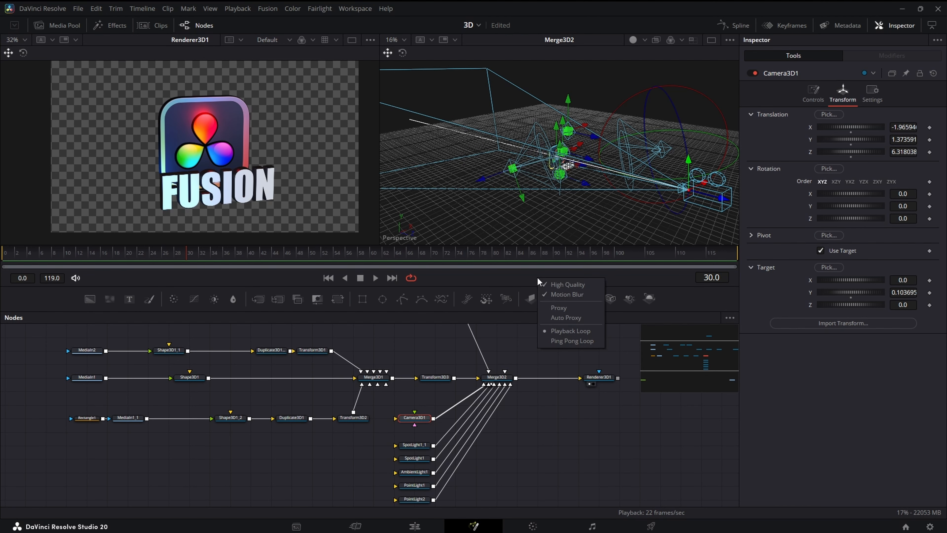
pyautogui.click(564, 283)
pyautogui.rightClick(565, 282)
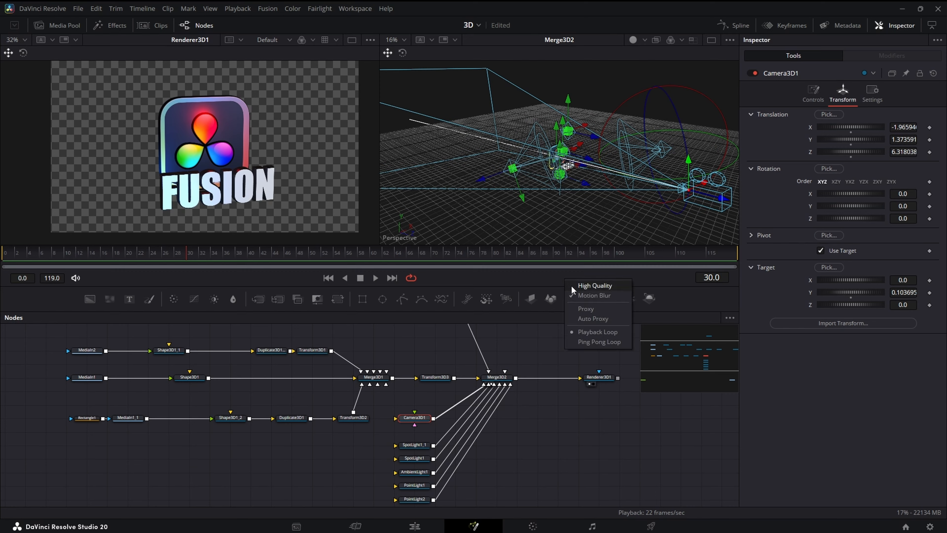
pyautogui.click(575, 293)
# - Move the camera closer and lower it to about X -1.64, Y 0.91 and Z 5.29 for the final framing
pyautogui.scroll(-3, 600, 217)
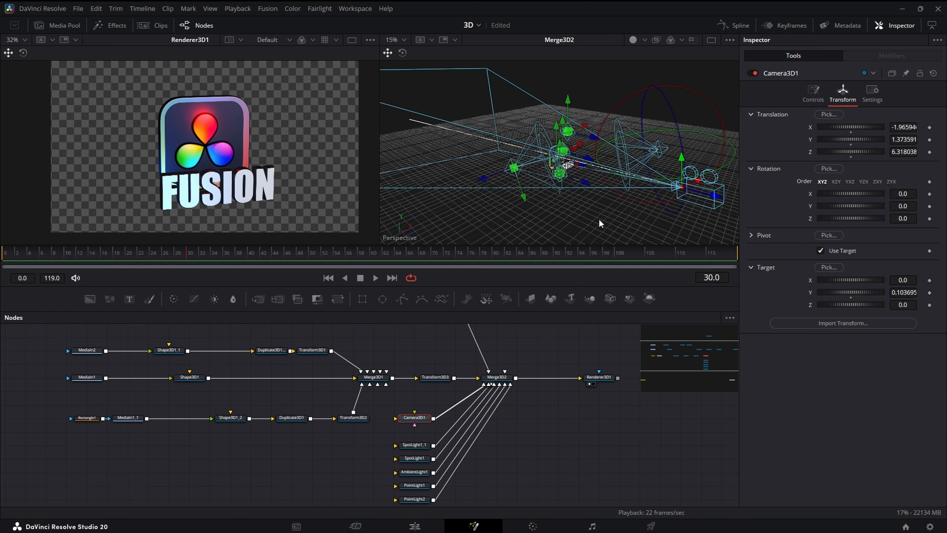
pyautogui.moveTo(562, 227); pyautogui.dragTo(587, 220)
pyautogui.scroll(3, 614, 226)
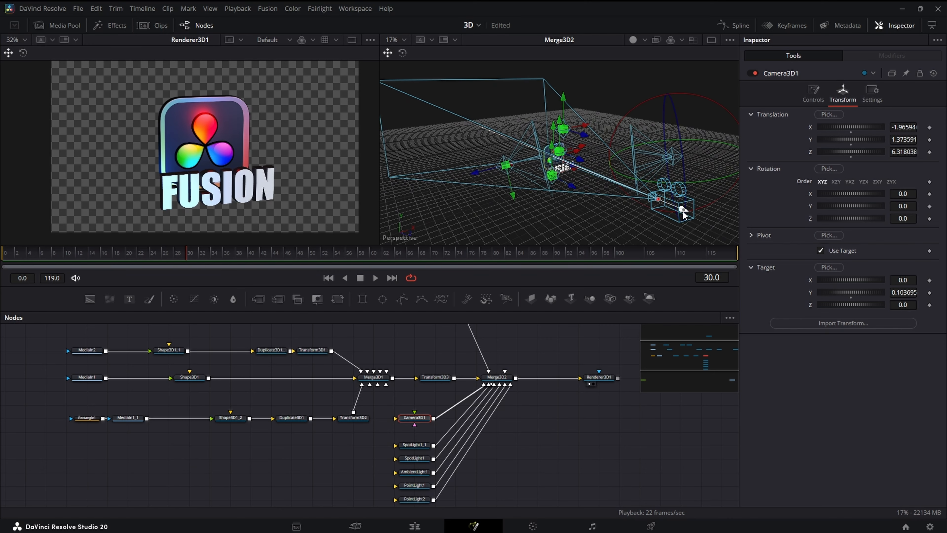
pyautogui.moveTo(683, 211); pyautogui.dragTo(645, 200)
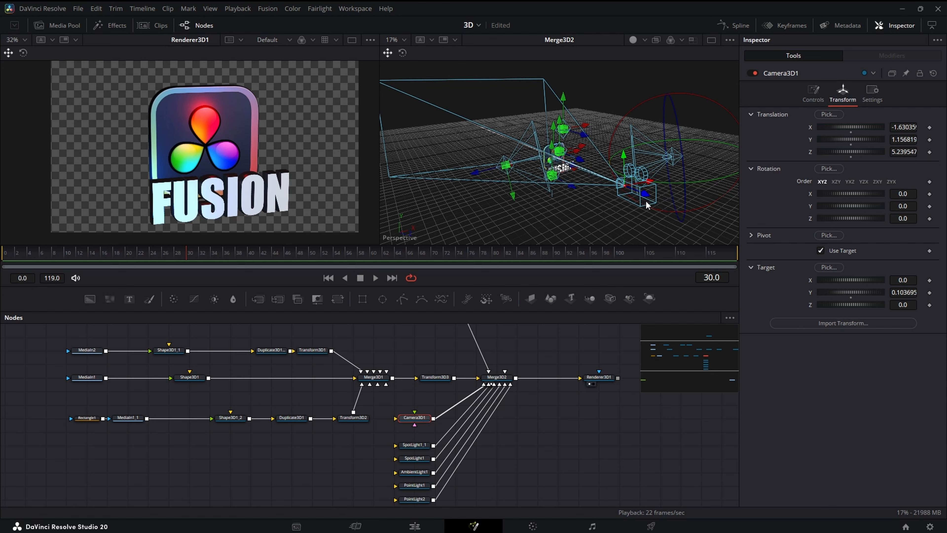
pyautogui.moveTo(626, 160); pyautogui.dragTo(626, 171)
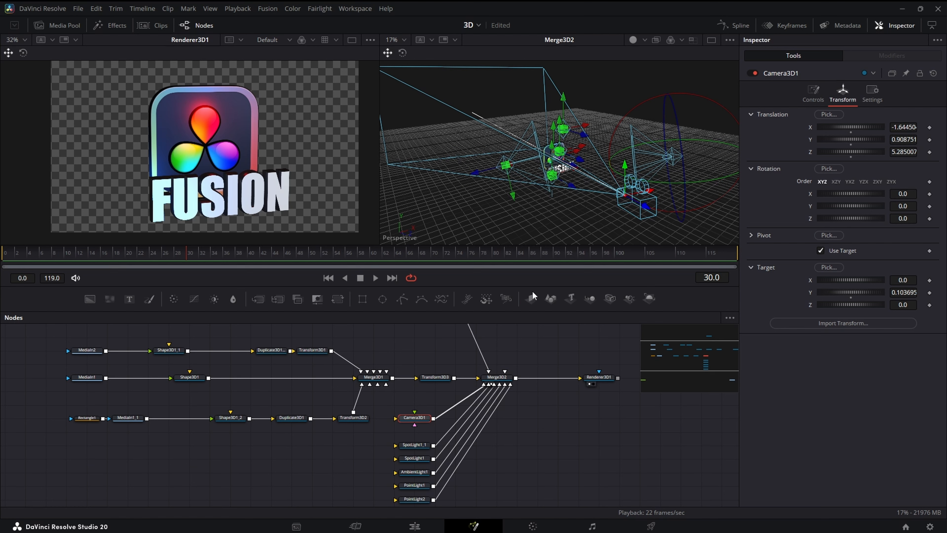
# - Keyframe the camera's X, Y and Z translation at frame 100
pyautogui.click(615, 253)
pyautogui.click(929, 127)
pyautogui.click(929, 139)
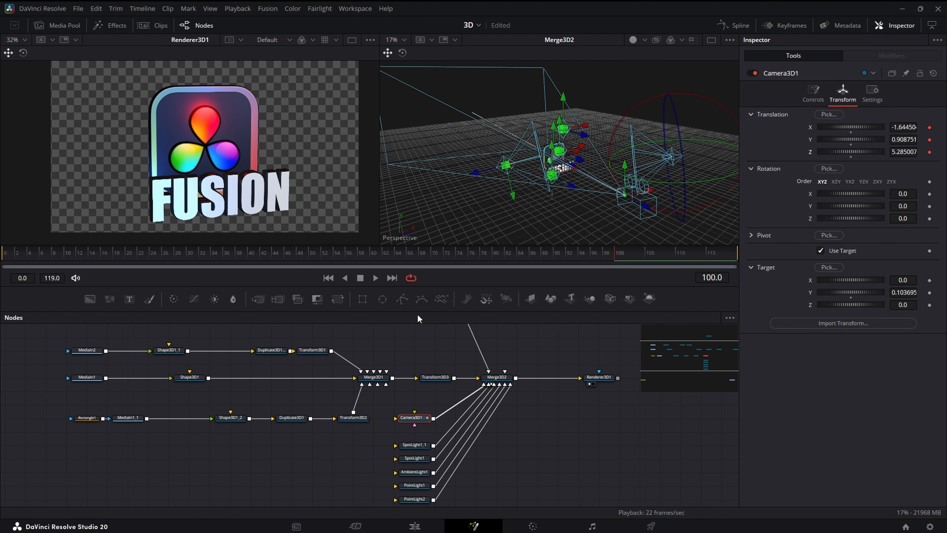
# - At frame 0, move the camera far to the logo's left, to about X -6.85 and Z 2.63
pyautogui.click(329, 277)
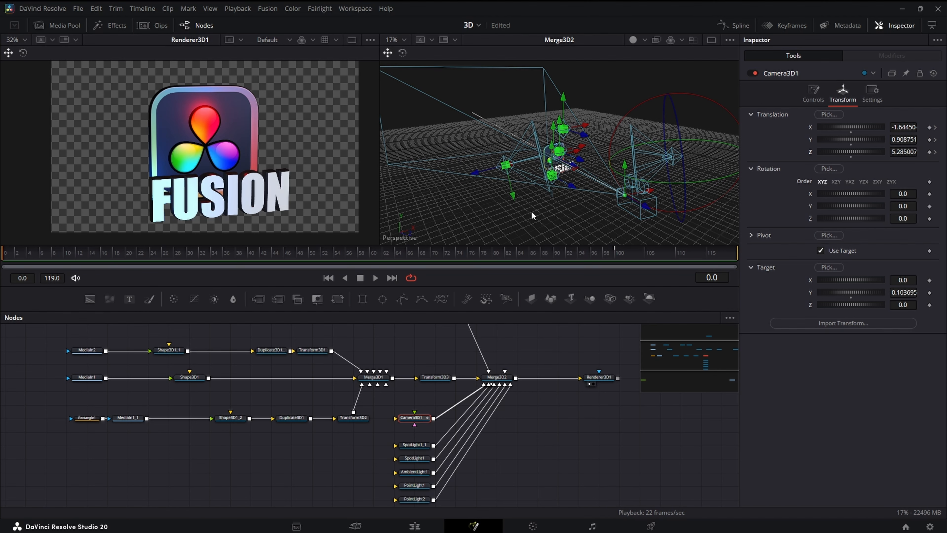
pyautogui.moveTo(542, 212); pyautogui.dragTo(462, 200)
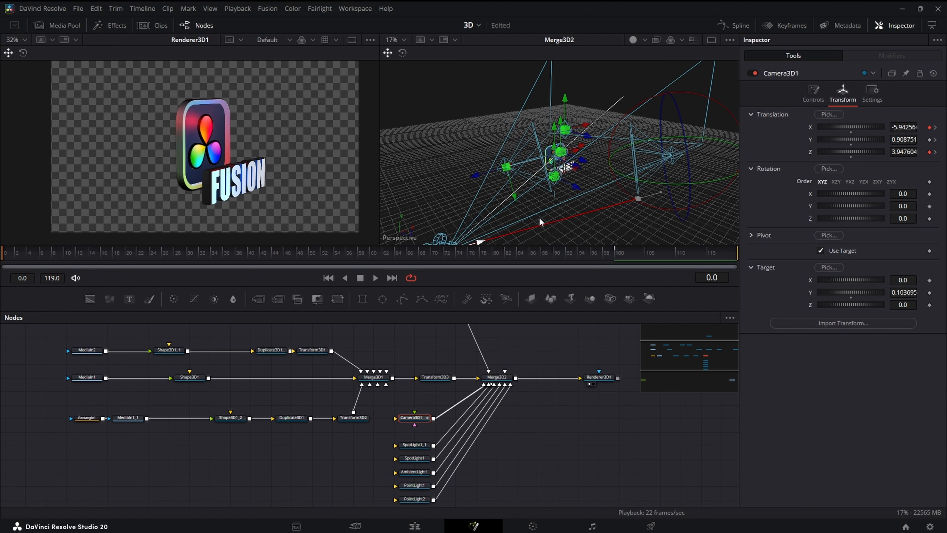
pyautogui.moveTo(540, 218); pyautogui.dragTo(587, 196)
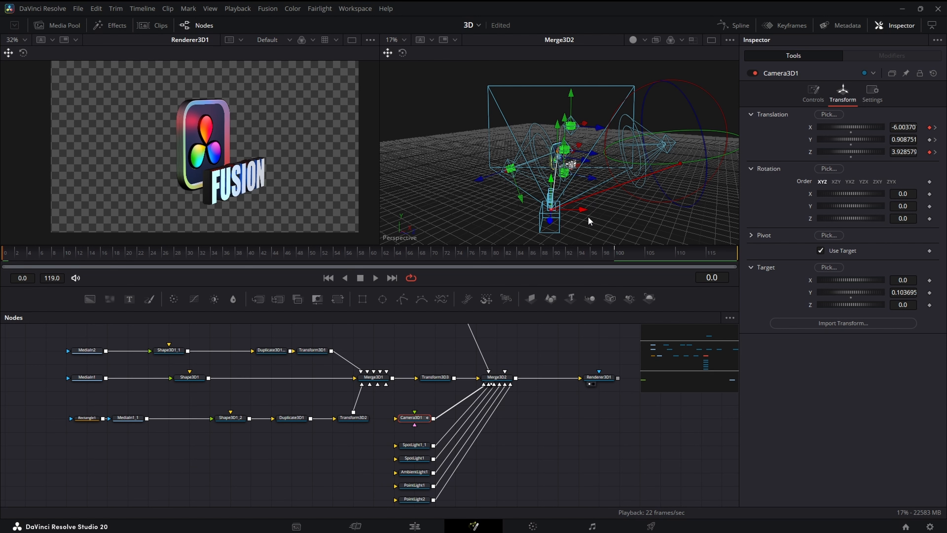
pyautogui.moveTo(584, 212); pyautogui.dragTo(490, 212)
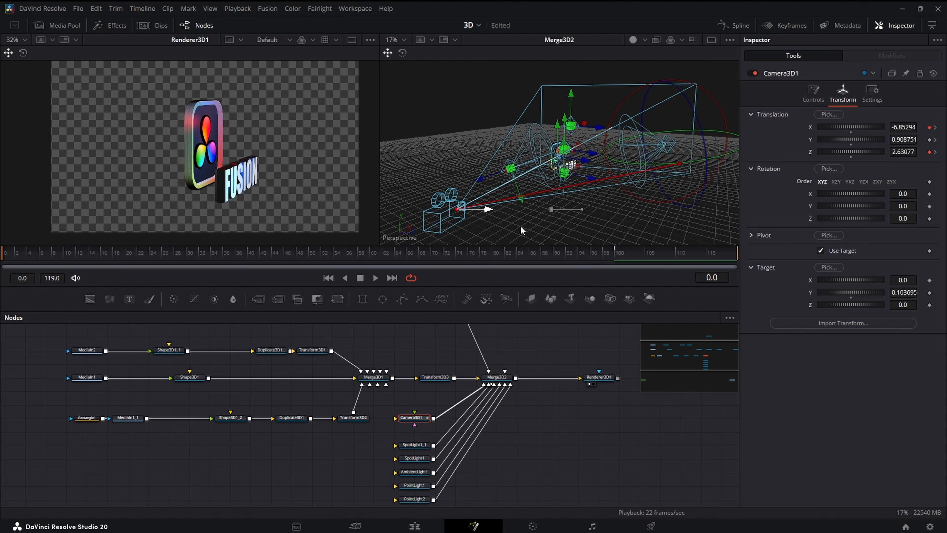
# - Bring the frame 0 camera close to the logo and below it, to about X -3.84, Y -1.26 and Z 1.26
pyautogui.moveTo(542, 225); pyautogui.dragTo(555, 224)
pyautogui.moveTo(526, 211); pyautogui.dragTo(583, 193)
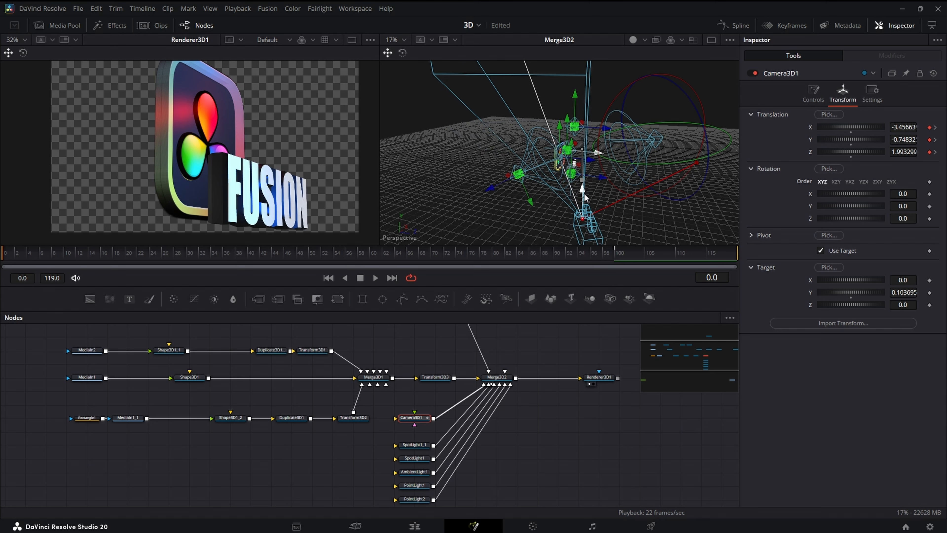
pyautogui.moveTo(646, 198); pyautogui.dragTo(653, 174)
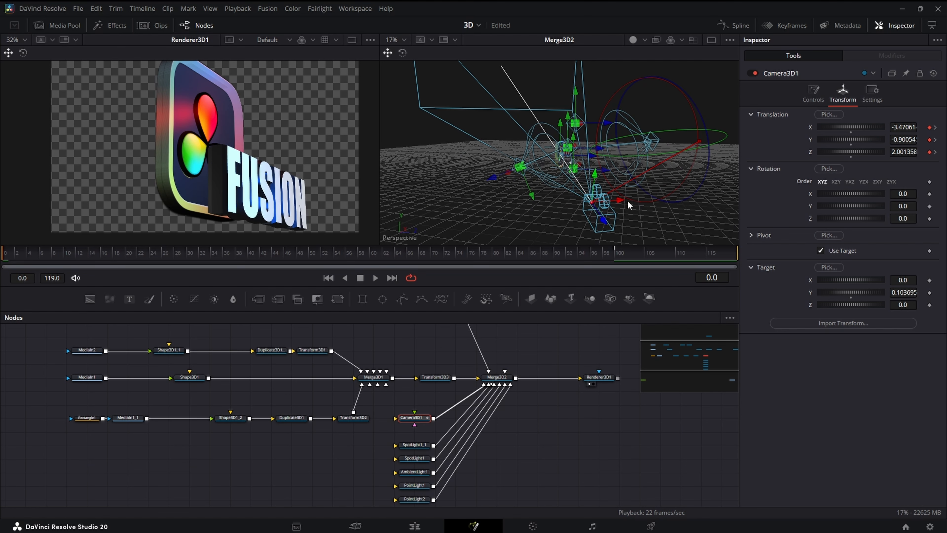
pyautogui.moveTo(620, 200)
pyautogui.mouseDown()
pyautogui.moveTo(604, 200)
pyautogui.moveTo(619, 205)
pyautogui.moveTo(611, 205)
pyautogui.mouseUp()
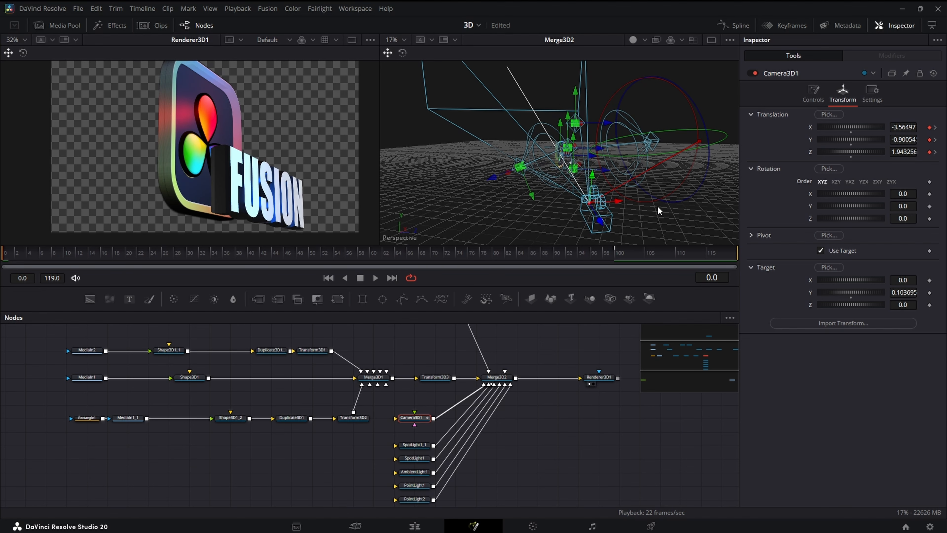
pyautogui.moveTo(659, 206); pyautogui.dragTo(536, 182)
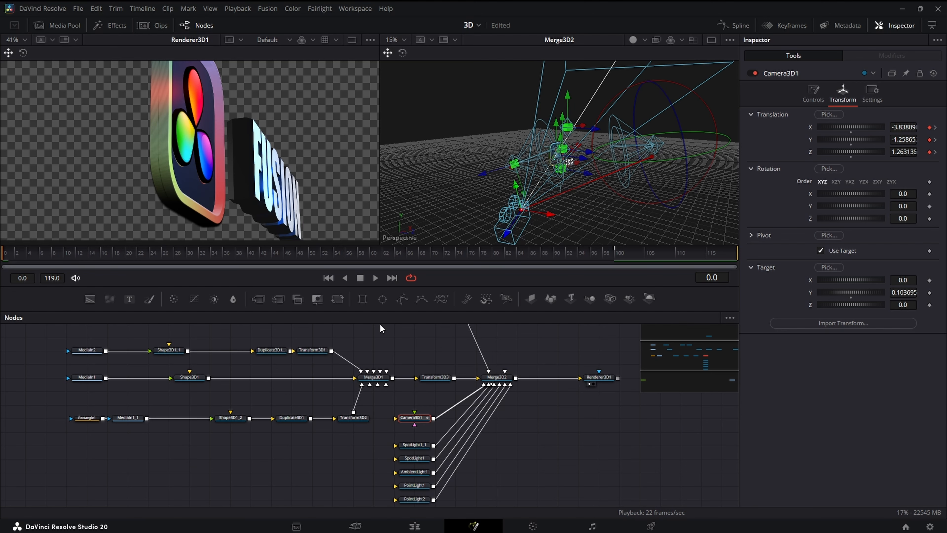
# - Set the scale of Transform3D1 to 0.6
pyautogui.scroll(3, 402, 358)
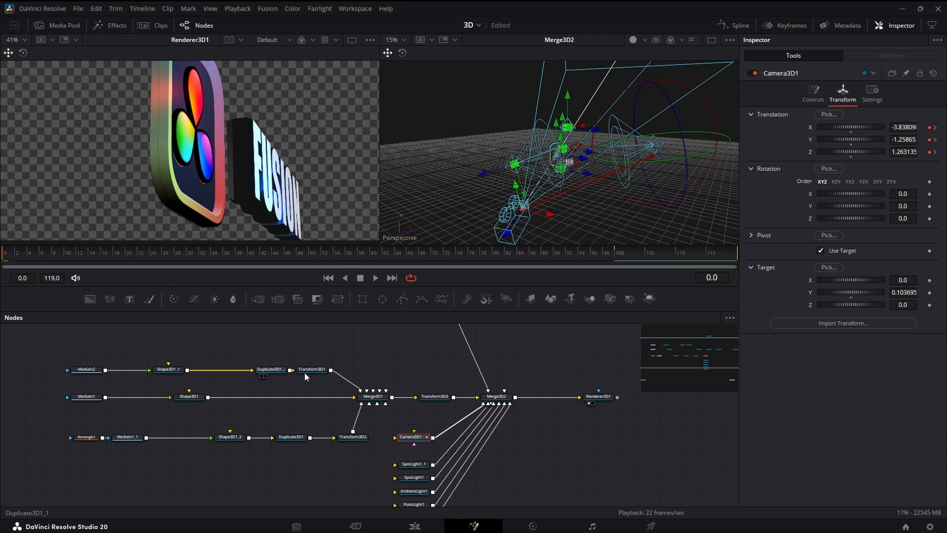
pyautogui.click(312, 372)
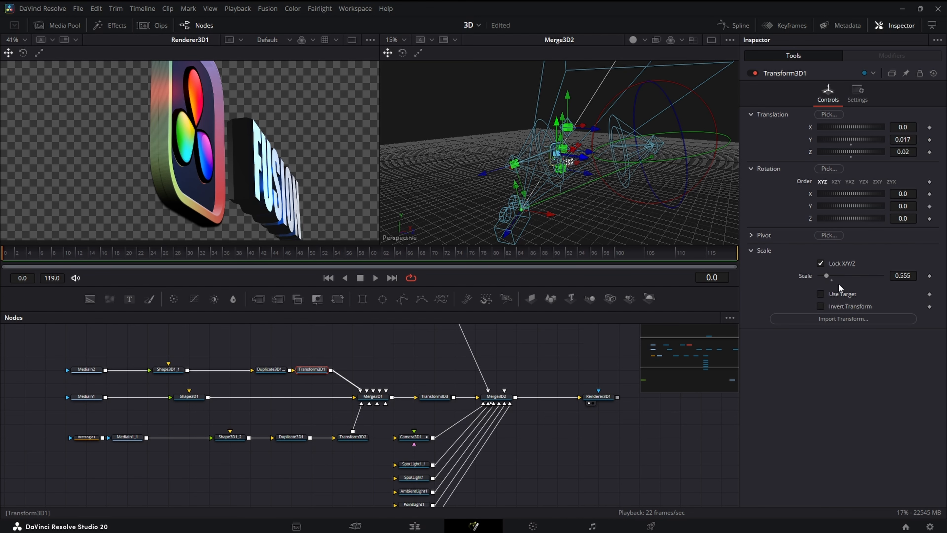
pyautogui.click(915, 279)
pyautogui.press('BackSpace')
pyautogui.write('0.6')
pyautogui.press('Return')
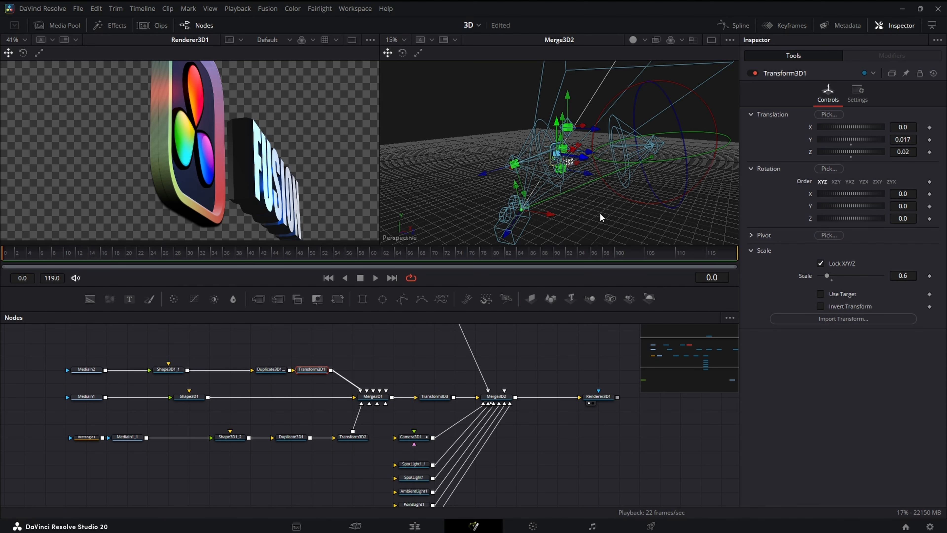
# - Scrub through the camera move and, at frame 49, keyframe the camera higher and farther back at about X -4.98, Y 3.37 and Z 5.83
pyautogui.click(423, 441)
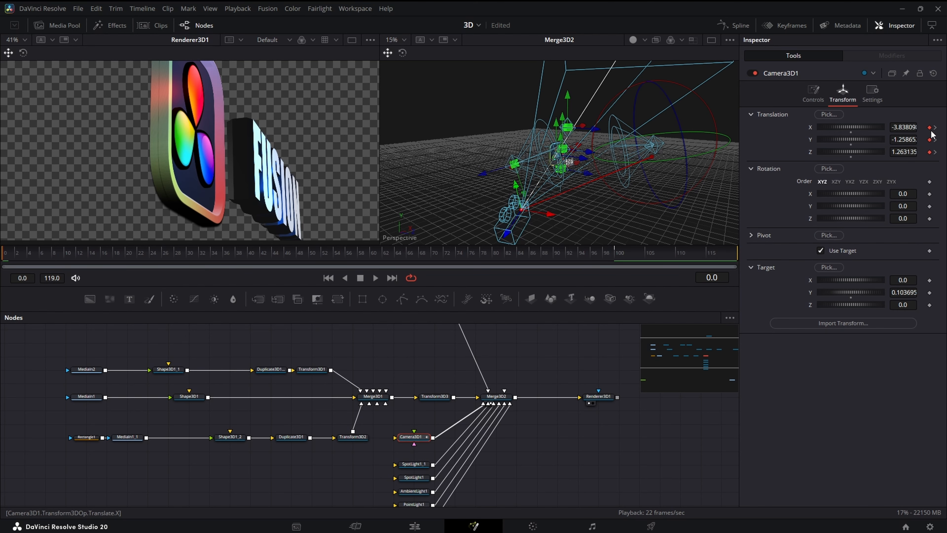
pyautogui.moveTo(206, 257); pyautogui.dragTo(320, 256)
pyautogui.moveTo(576, 254); pyautogui.dragTo(615, 255)
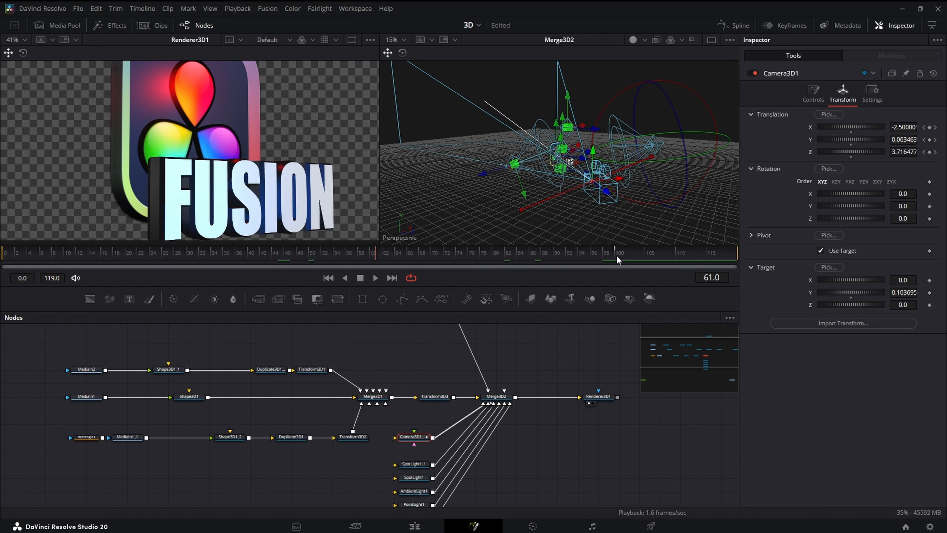
pyautogui.click(305, 254)
pyautogui.moveTo(504, 204); pyautogui.dragTo(559, 125)
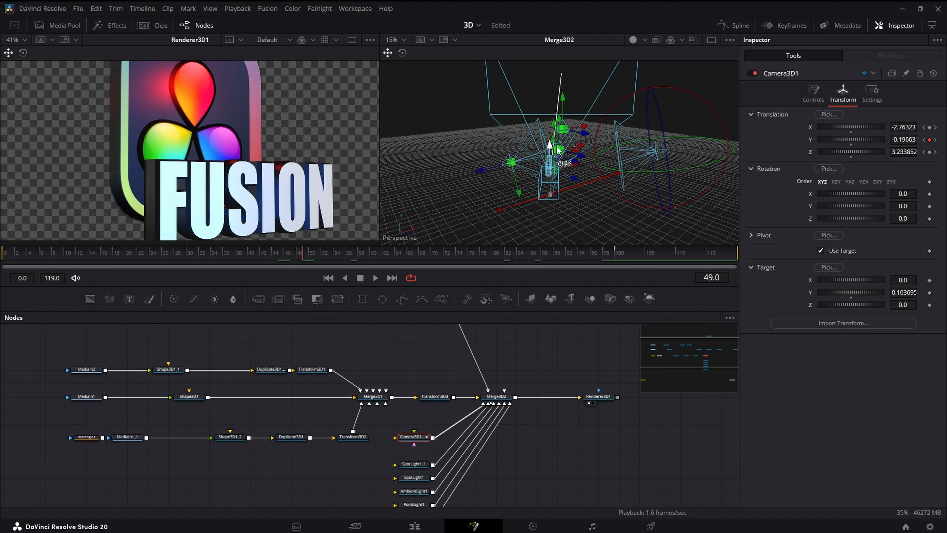
pyautogui.hotkey('ctrl', 'z')
pyautogui.hotkey('ctrl', 'z')
pyautogui.hotkey('ctrl', 'z')
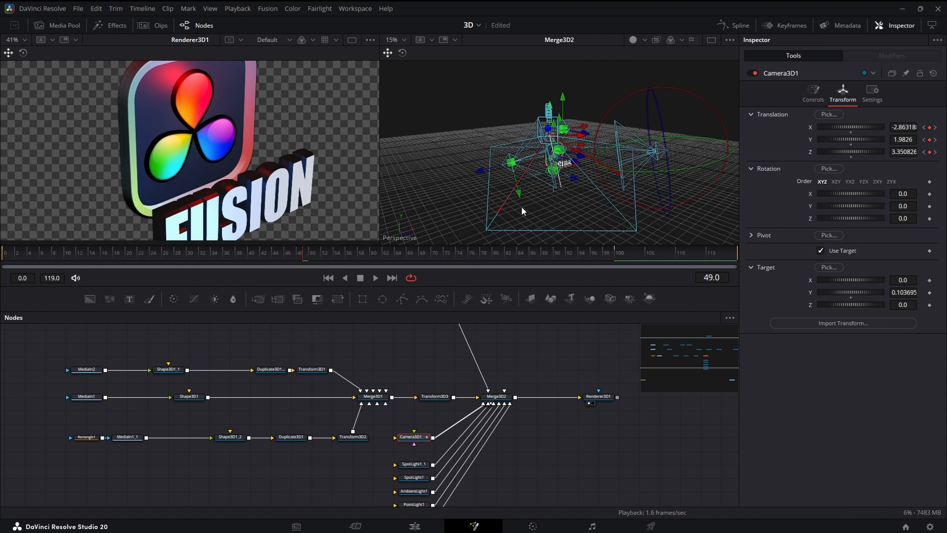
pyautogui.moveTo(521, 206); pyautogui.dragTo(641, 229)
pyautogui.moveTo(682, 139); pyautogui.dragTo(805, 137)
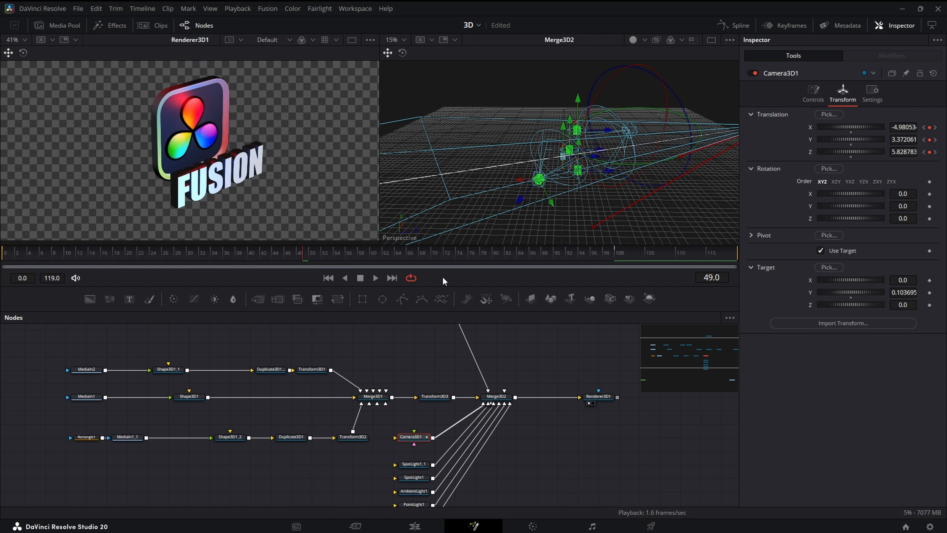
# - Smooth all of Camera3D1's X, Y and Z Offset keyframes in the Spline editor, then close the editor
pyautogui.click(740, 25)
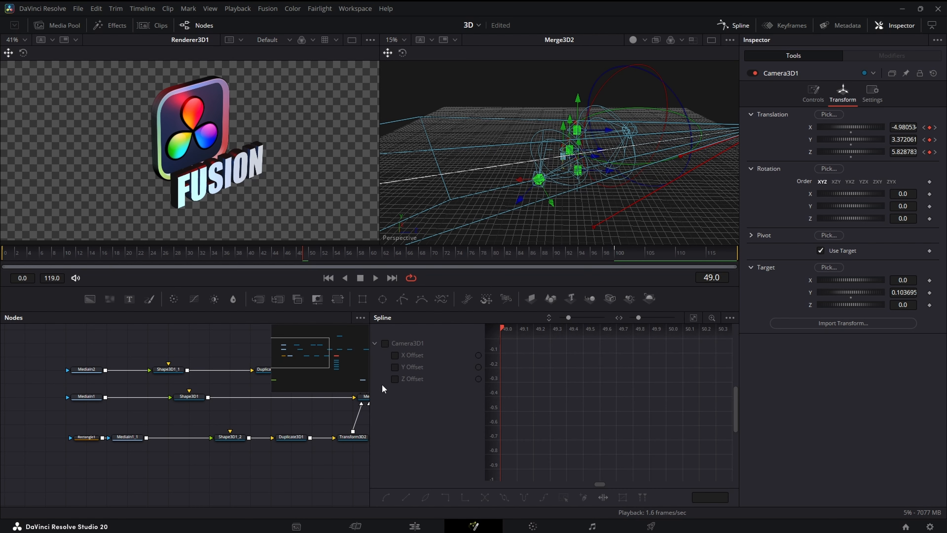
pyautogui.click(386, 343)
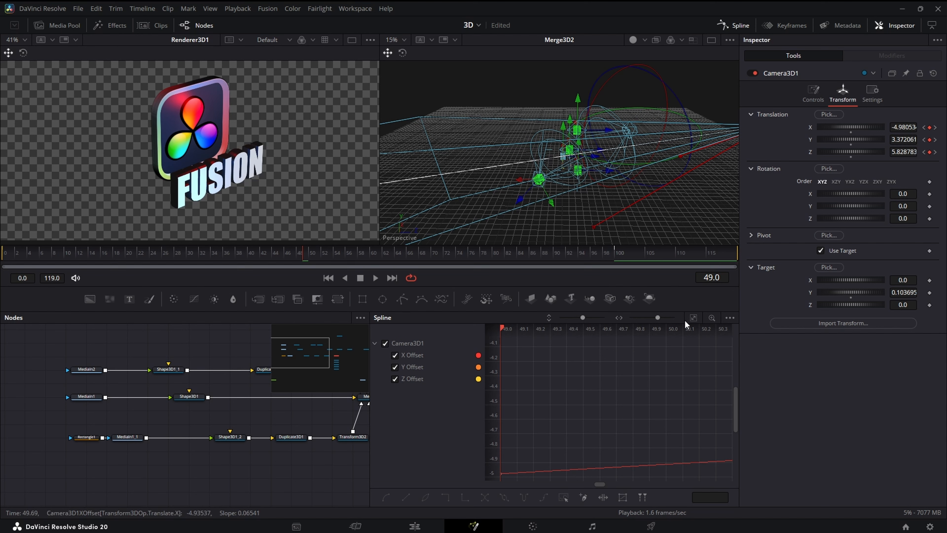
pyautogui.click(694, 318)
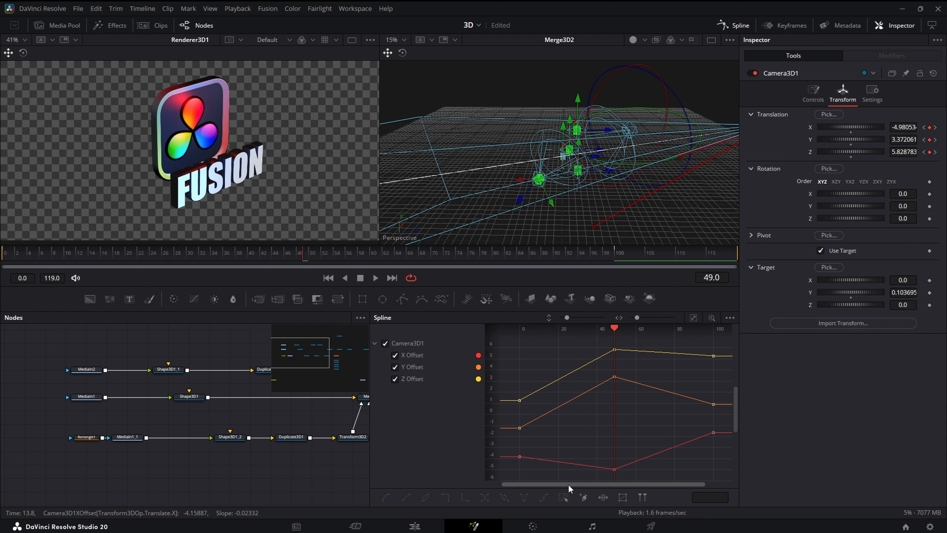
pyautogui.click(564, 498)
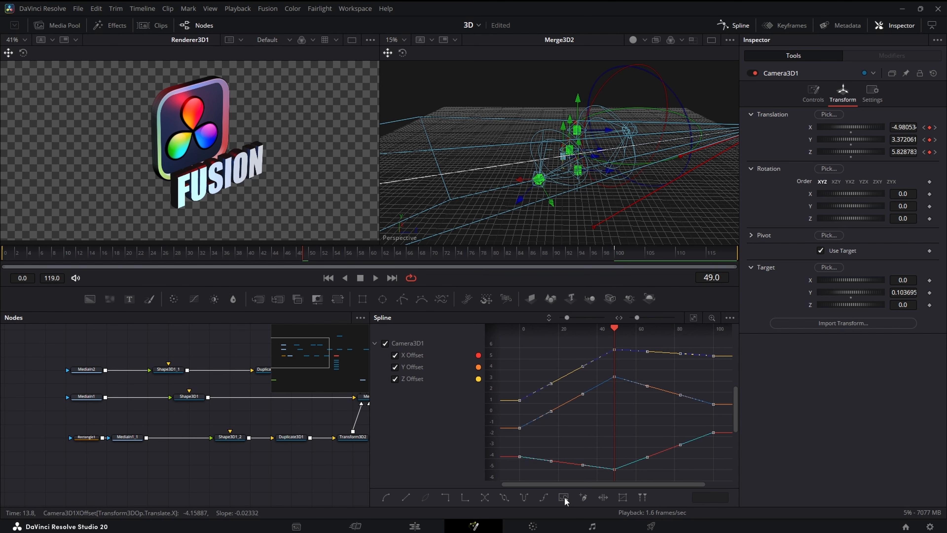
pyautogui.hotkey('shift', 's')
pyautogui.click(730, 27)
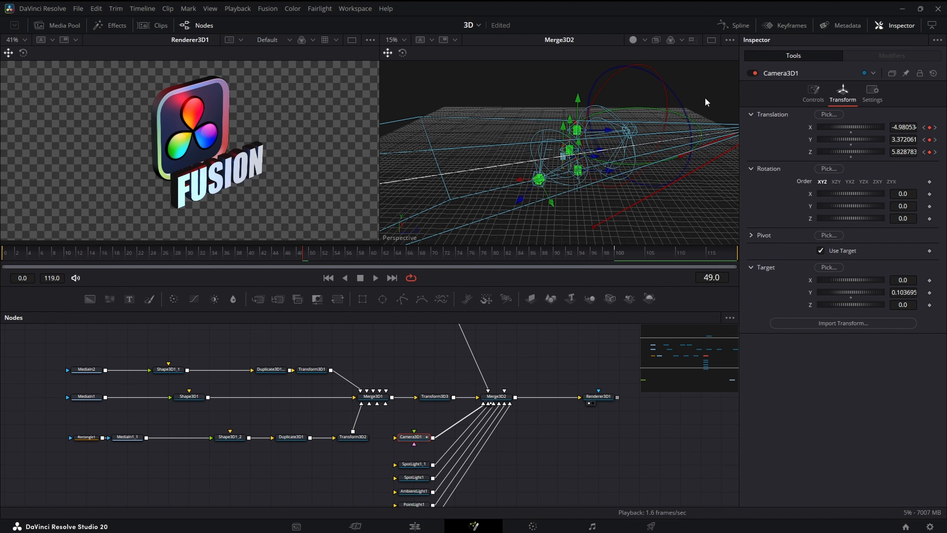
# - Scrub the camera move to frame 100 and examine the camera's path around the logo, with the render view set to Fit
pyautogui.moveTo(705, 99); pyautogui.dragTo(537, 217)
pyautogui.click(265, 257)
pyautogui.moveTo(265, 258); pyautogui.dragTo(620, 261)
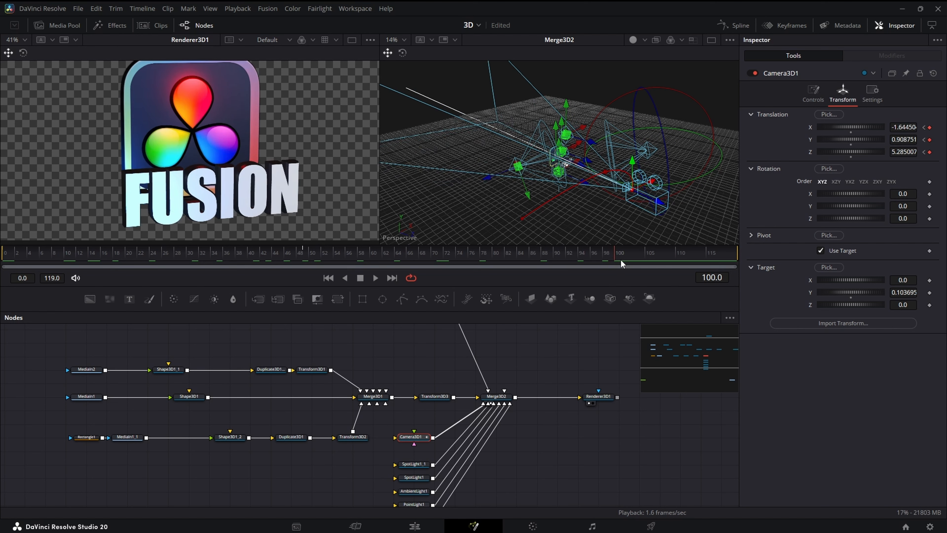
pyautogui.click(25, 40)
pyautogui.click(28, 50)
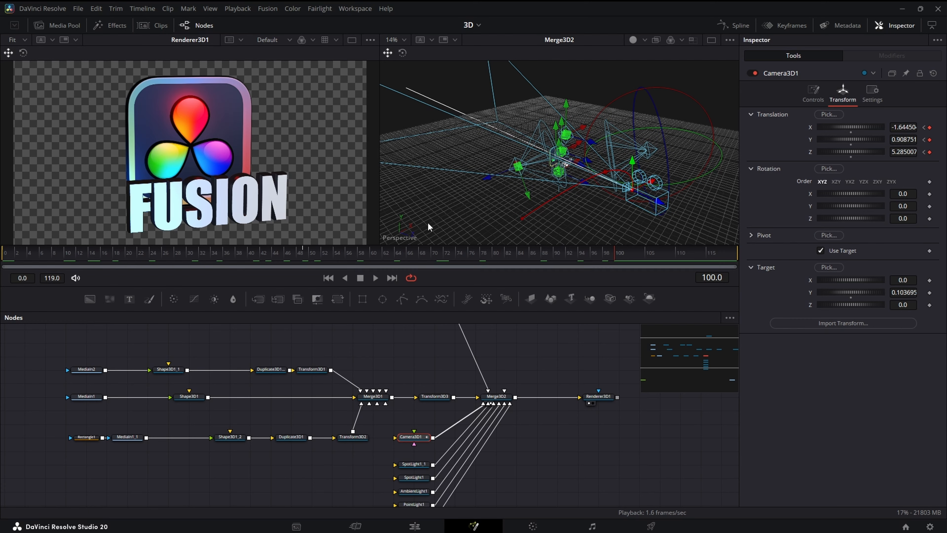
pyautogui.moveTo(477, 221); pyautogui.dragTo(400, 212)
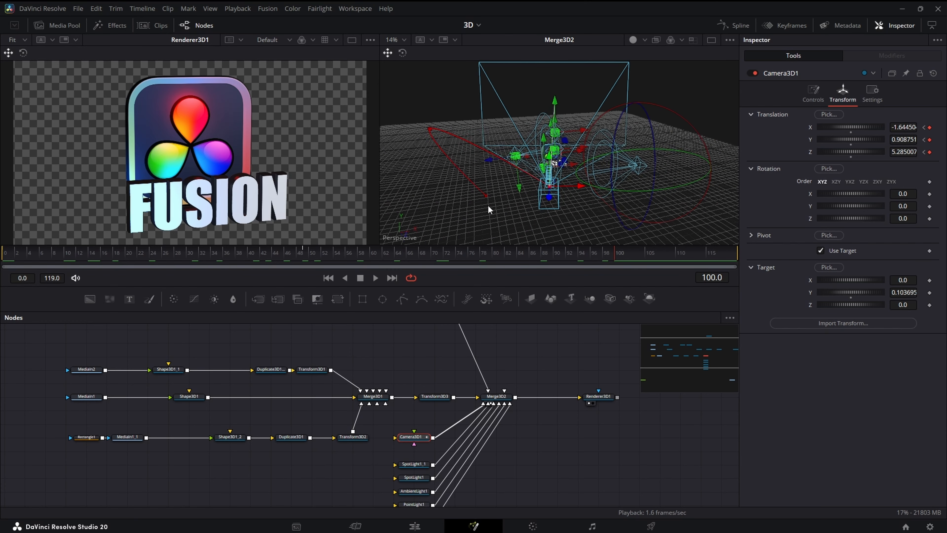
pyautogui.moveTo(488, 205); pyautogui.dragTo(658, 239)
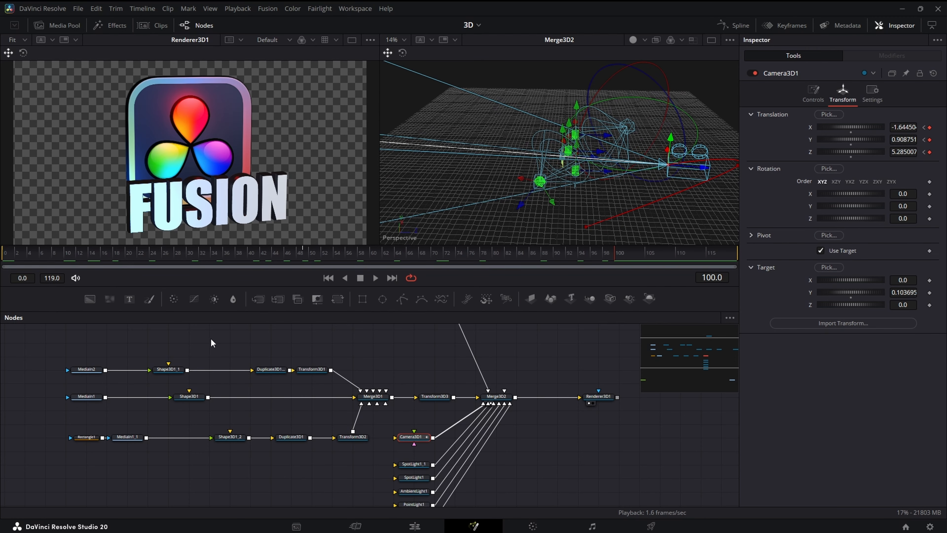
# - View Transform3D3 on its own and set its pivot Y to -0.025 to centre the logo's rotation
pyautogui.click(435, 397)
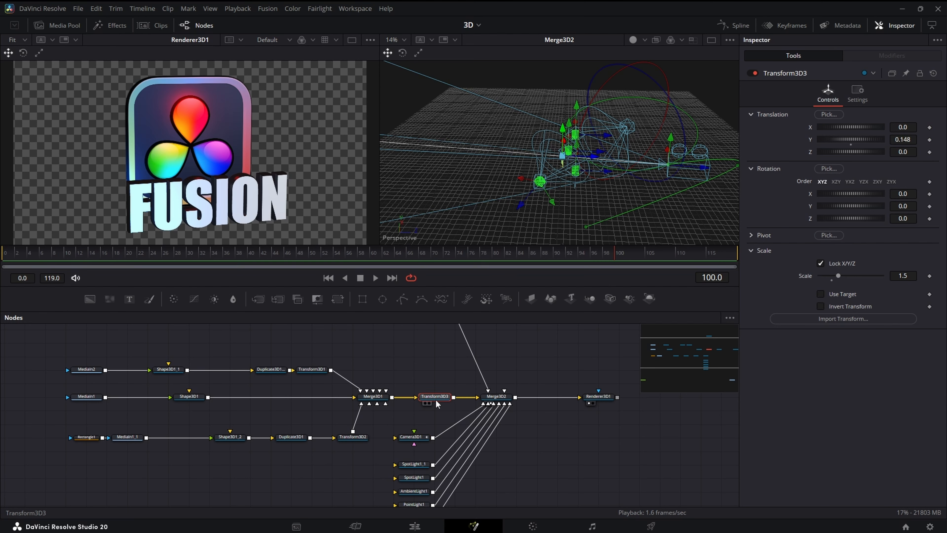
pyautogui.click(425, 402)
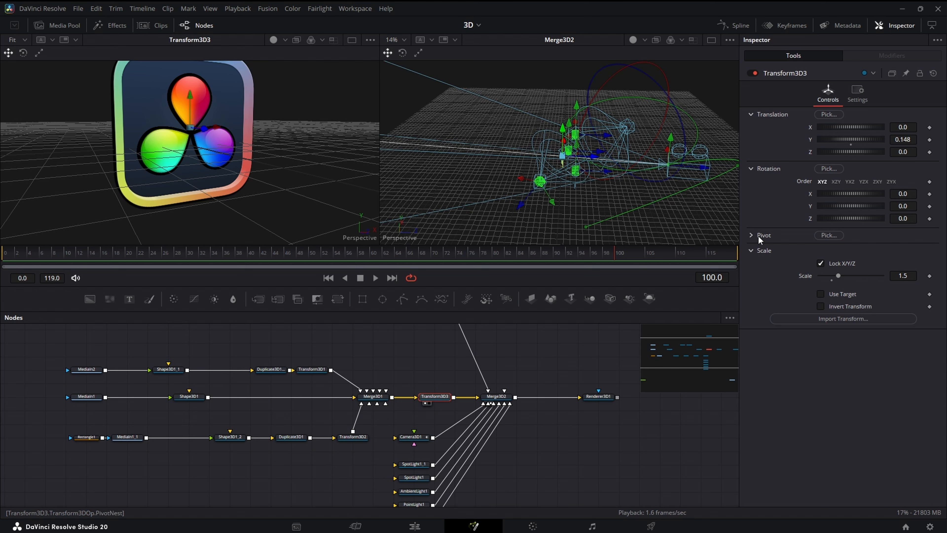
pyautogui.click(751, 235)
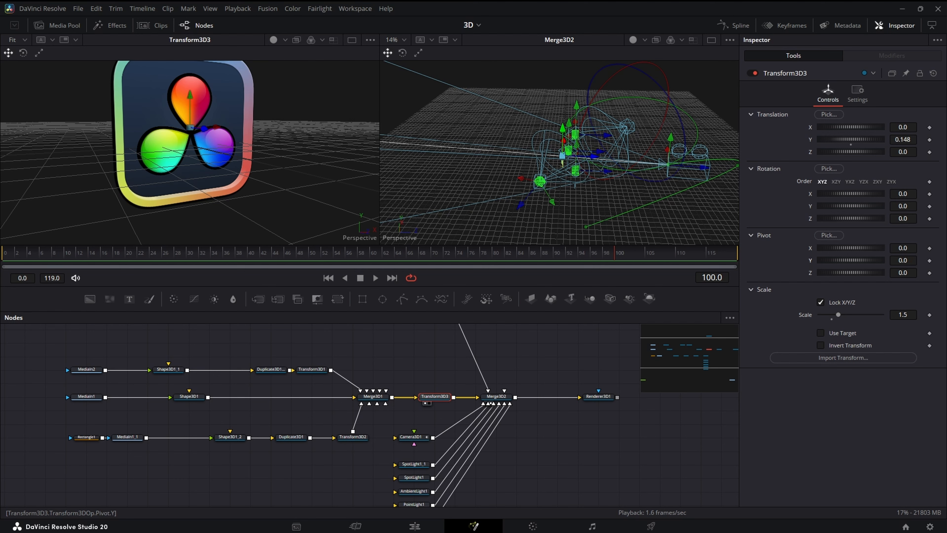
pyautogui.moveTo(902, 260)
pyautogui.mouseDown()
pyautogui.moveTo(874, 261)
pyautogui.moveTo(895, 261)
pyautogui.mouseUp()
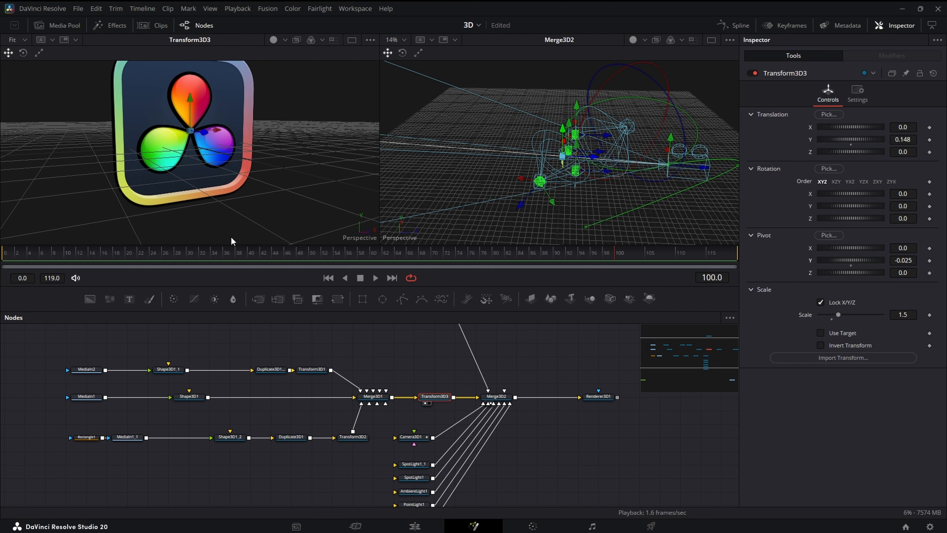
pyautogui.moveTo(231, 206)
pyautogui.mouseDown()
pyautogui.moveTo(151, 212)
pyautogui.moveTo(207, 203)
pyautogui.moveTo(221, 221)
pyautogui.mouseUp()
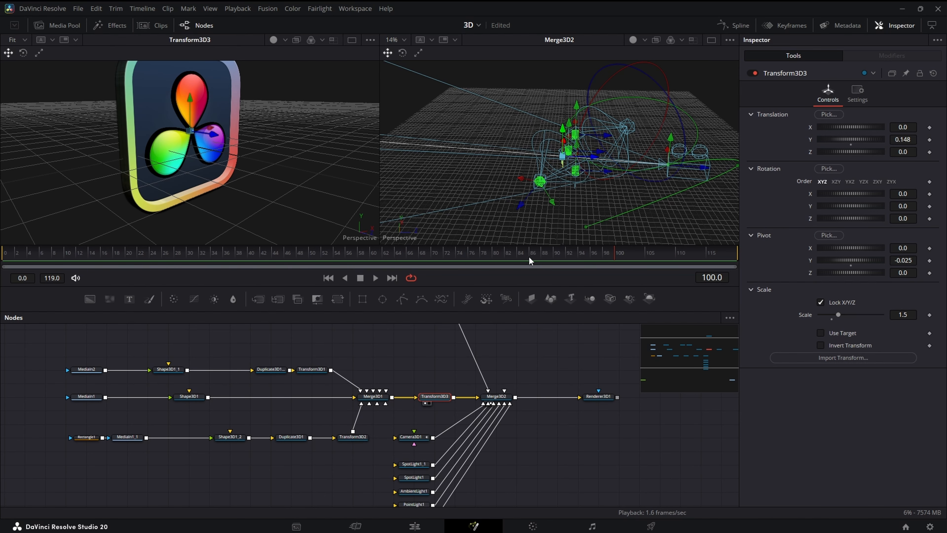
# - Keyframe Transform3D3's Y rotation at 0 on frame 60 and at 360 on frame 0
pyautogui.moveTo(529, 258); pyautogui.dragTo(371, 260)
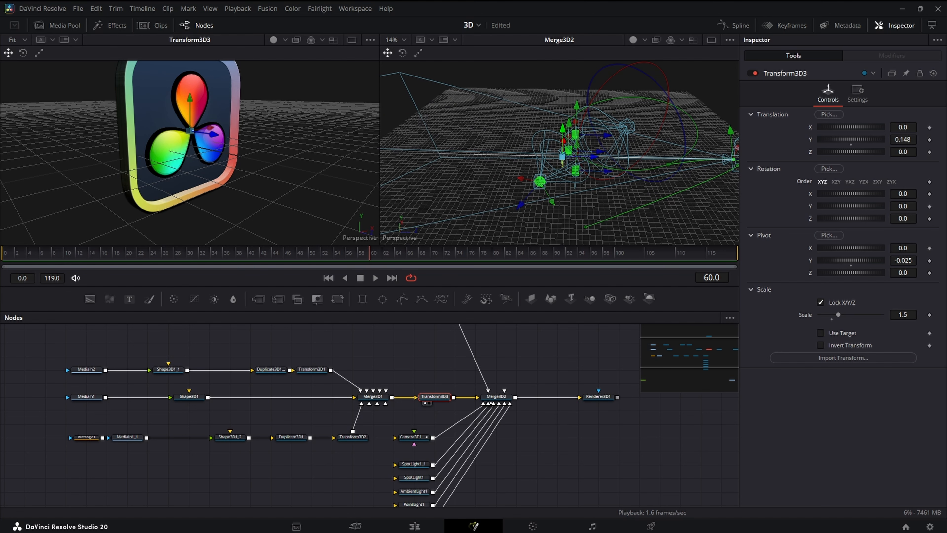
pyautogui.click(929, 206)
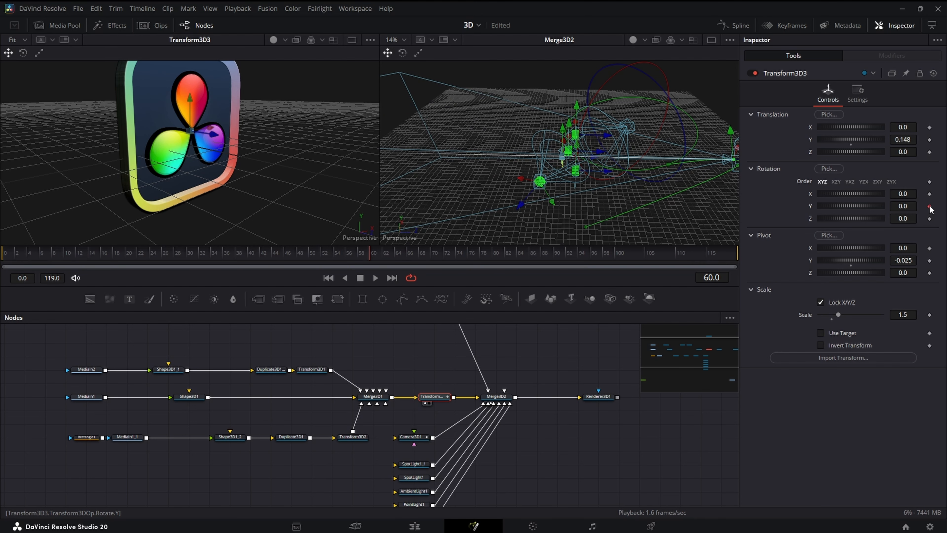
pyautogui.click(331, 279)
pyautogui.click(910, 207)
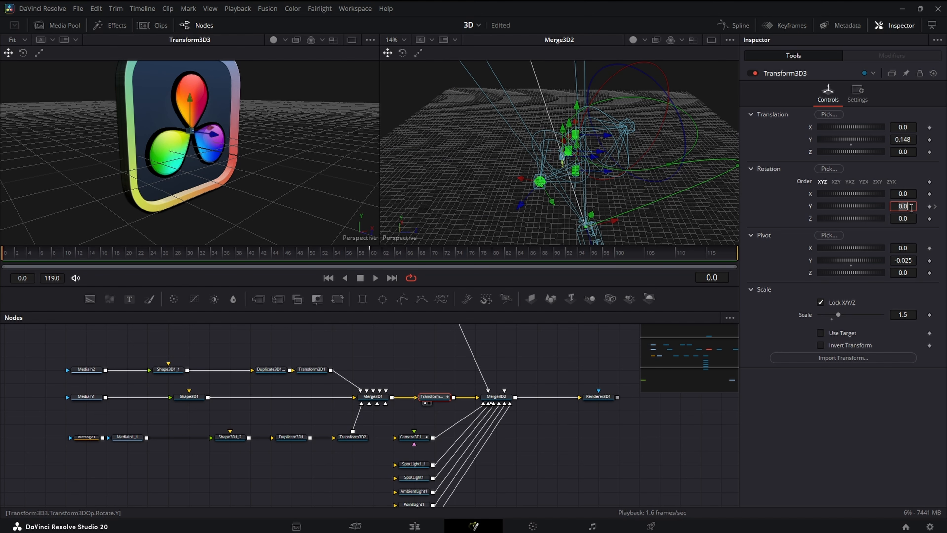
pyautogui.press('BackSpace')
pyautogui.press('Return')
# - View the Renderer3D1 output and scrub through the animation to check the logo's spin
pyautogui.moveTo(178, 320); pyautogui.dragTo(183, 209)
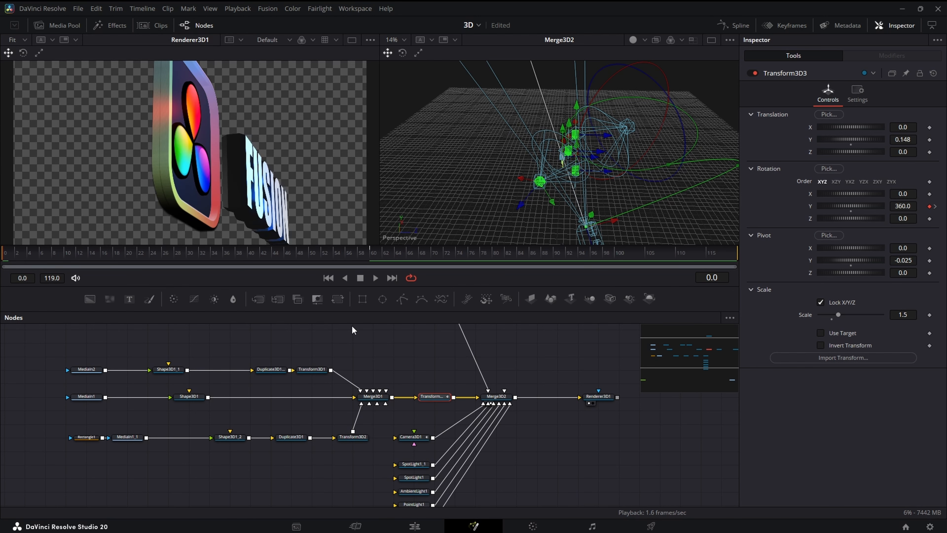
pyautogui.moveTo(5, 261); pyautogui.dragTo(250, 263)
pyautogui.moveTo(303, 267); pyautogui.dragTo(622, 267)
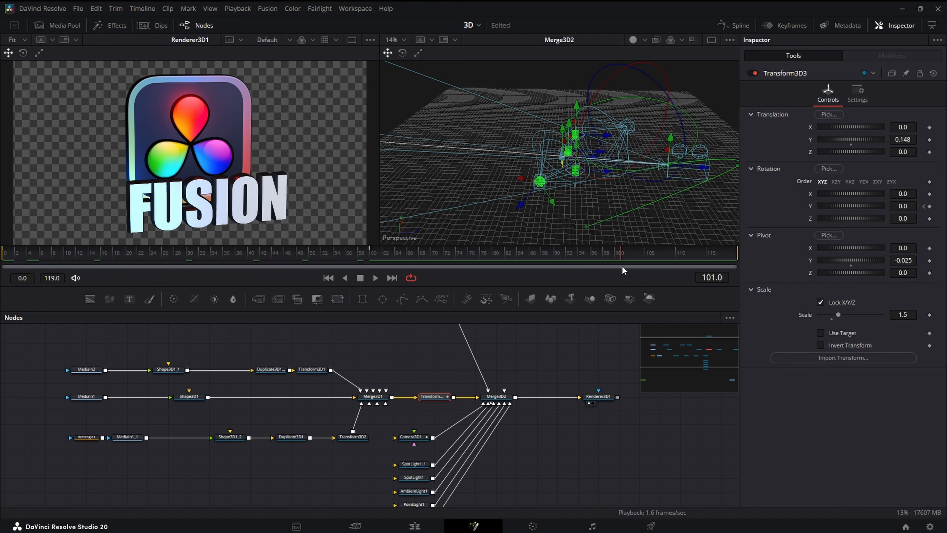
# - Flatten all of Transform3D3's Y Rotation keyframes in the Spline editor to ease the spin, then close the editor
pyautogui.press('Home')
pyautogui.click(735, 26)
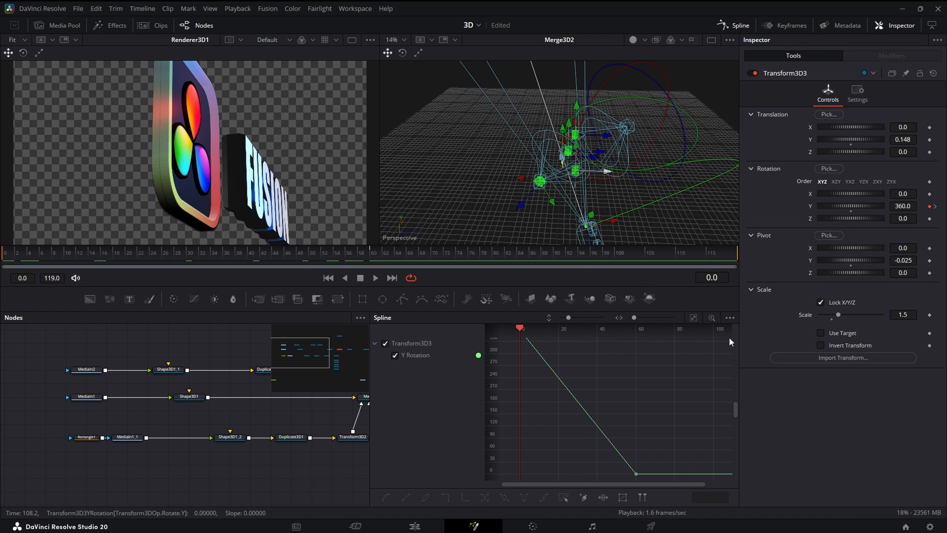
pyautogui.click(693, 317)
pyautogui.click(563, 498)
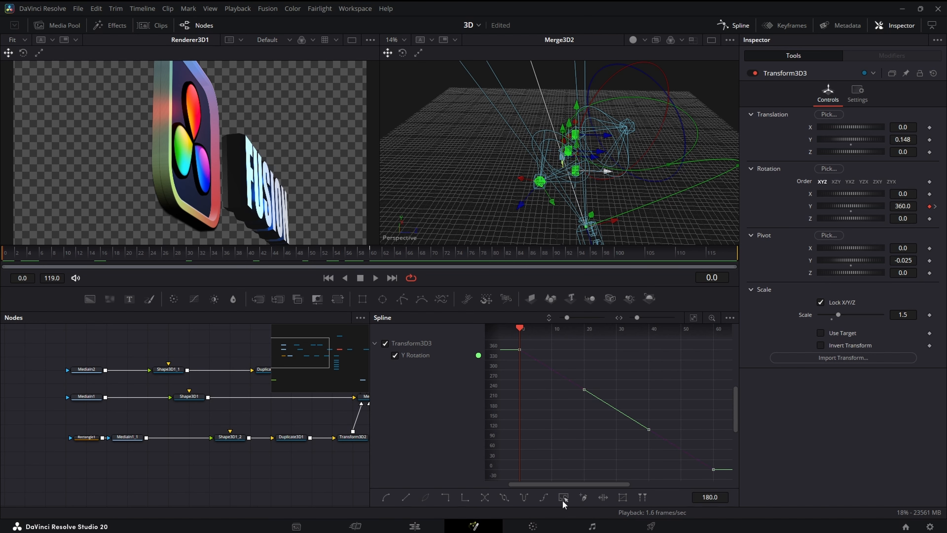
pyautogui.press('f')
pyautogui.click(744, 27)
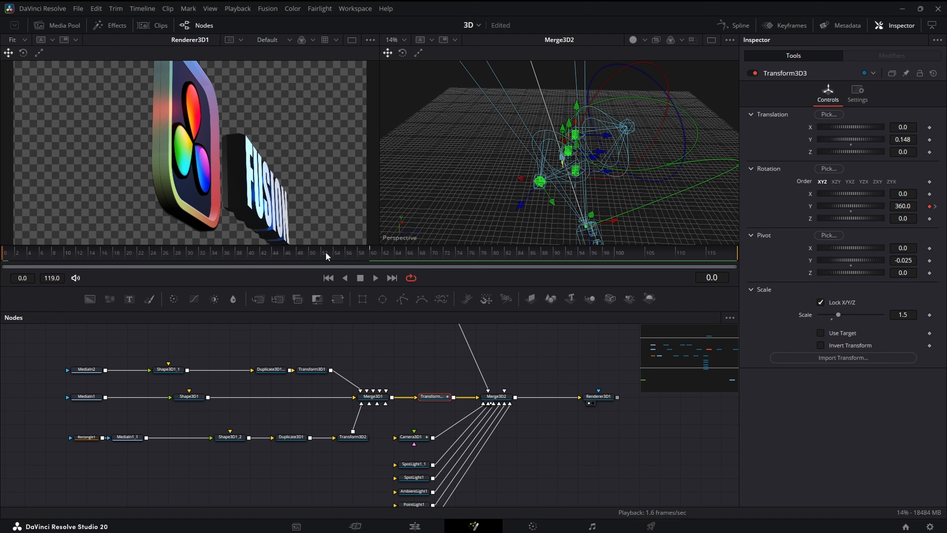
# - At frame 70, keyframe the X, Y and Z translation of Text3D1
pyautogui.moveTo(326, 252); pyautogui.dragTo(435, 255)
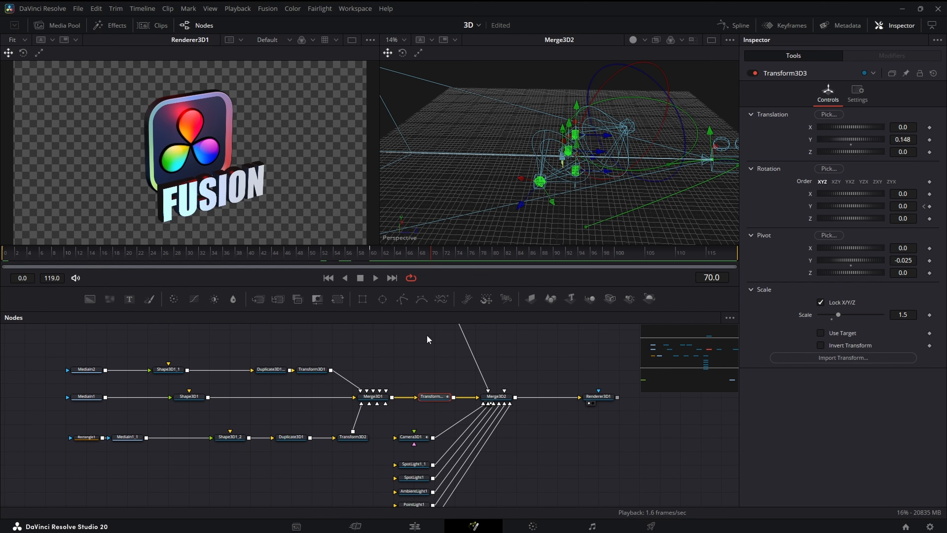
pyautogui.scroll(2, 424, 328)
pyautogui.hscroll(2, 424, 328)
pyautogui.click(402, 353)
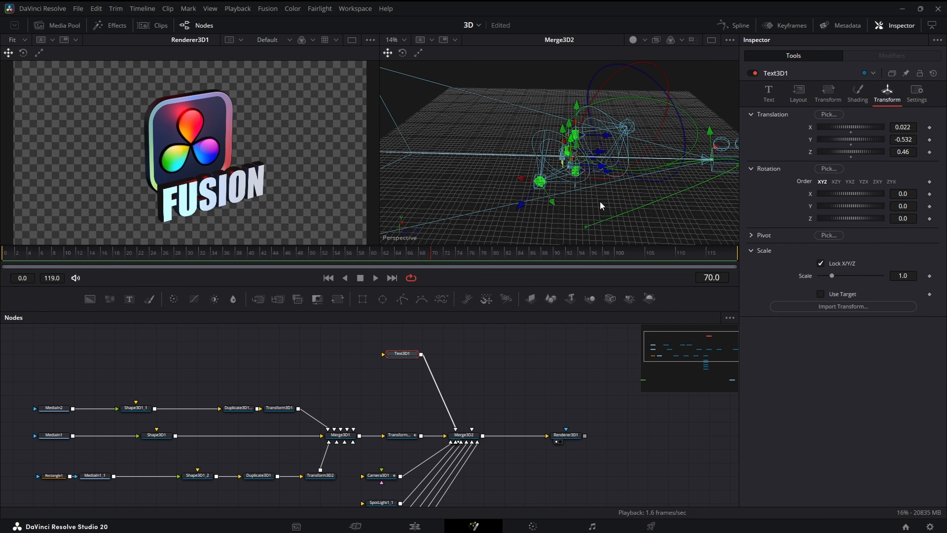
pyautogui.click(930, 141)
pyautogui.click(930, 151)
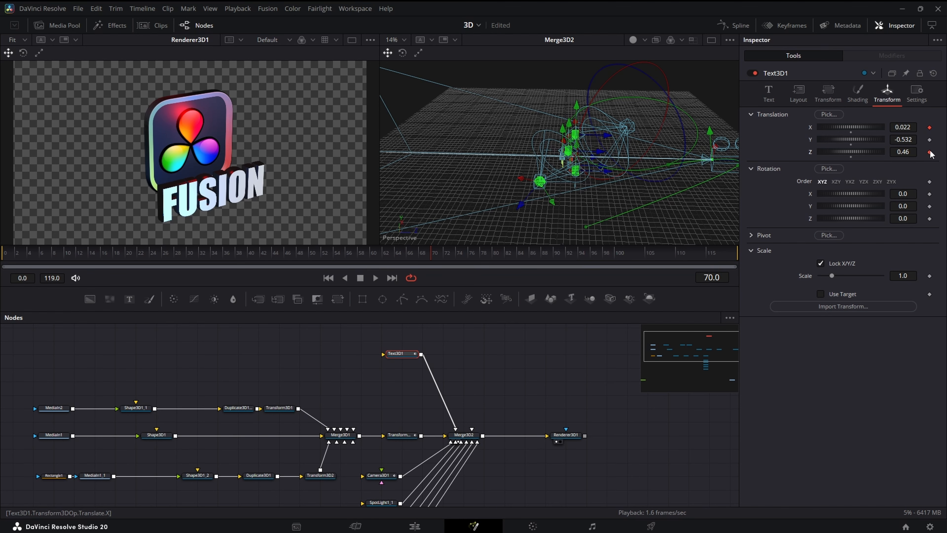
# - Show only the Merge3D2 viewer and, at frame 0, raise the FUSION text above the logo to about Y 2.49
pyautogui.click(711, 39)
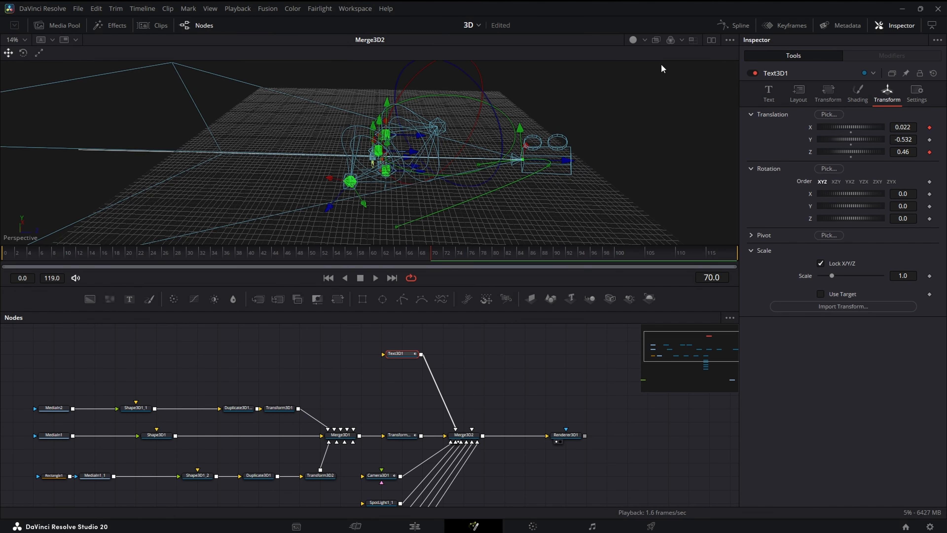
pyautogui.moveTo(423, 212); pyautogui.dragTo(489, 197)
pyautogui.scroll(5, 579, 233)
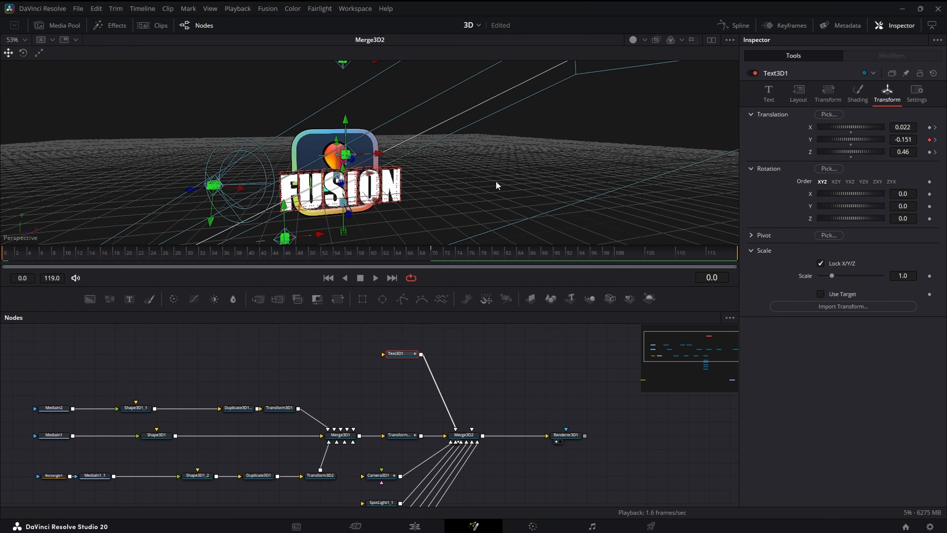
pyautogui.moveTo(496, 182); pyautogui.dragTo(444, 181)
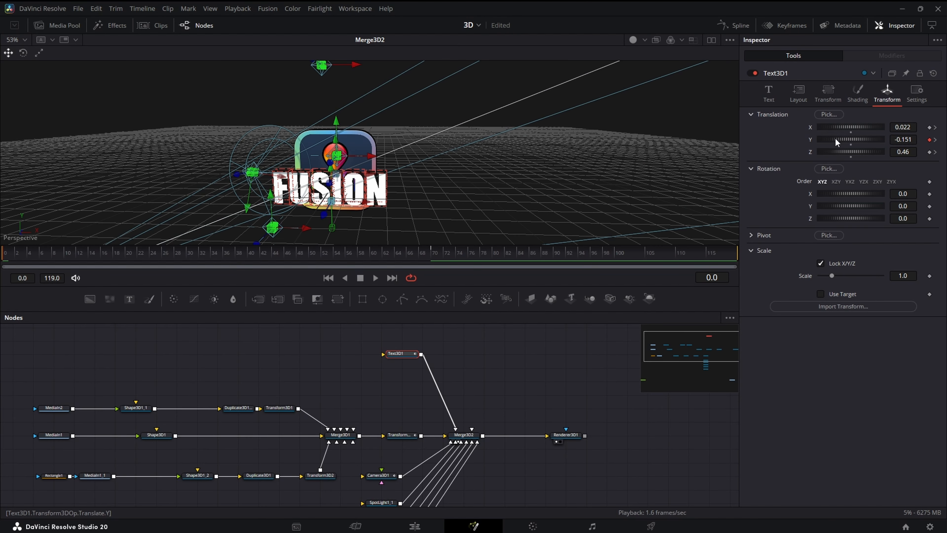
pyautogui.moveTo(835, 139); pyautogui.dragTo(881, 138)
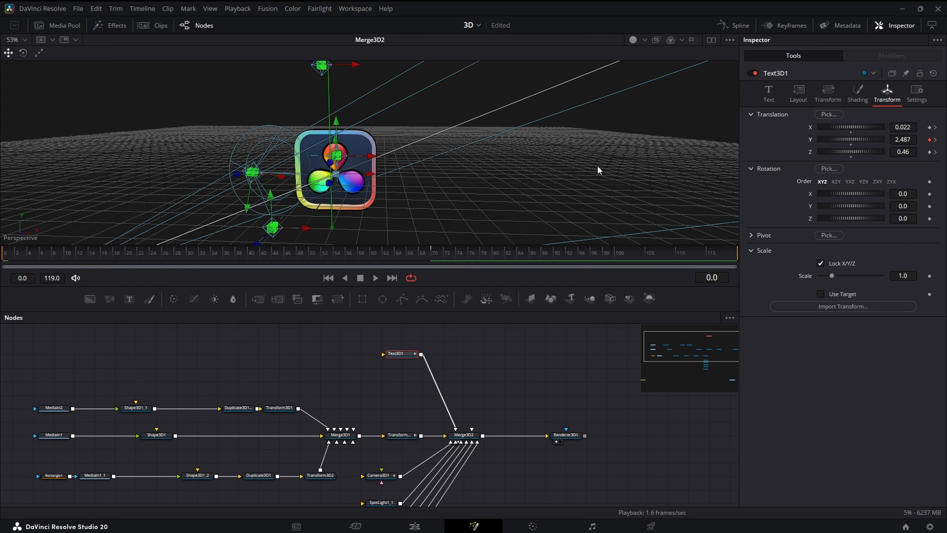
pyautogui.moveTo(602, 169); pyautogui.dragTo(546, 183)
pyautogui.scroll(-3, 503, 187)
pyautogui.moveTo(426, 141); pyautogui.dragTo(465, 205)
pyautogui.scroll(-2, 450, 176)
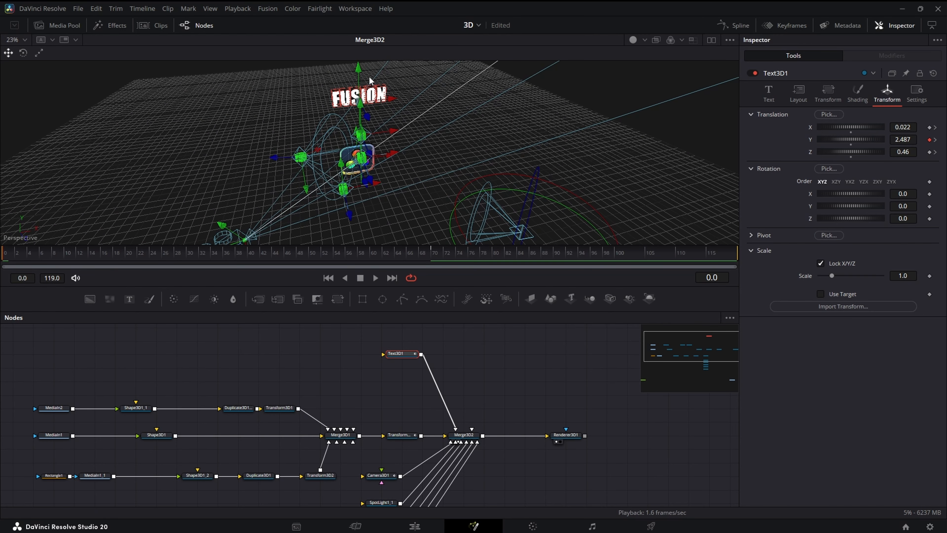
# - At frame 0, move the FUSION text away from the logo to about X 3.29, Y 1.62 and Z 3.53
pyautogui.moveTo(359, 71); pyautogui.dragTo(370, 108)
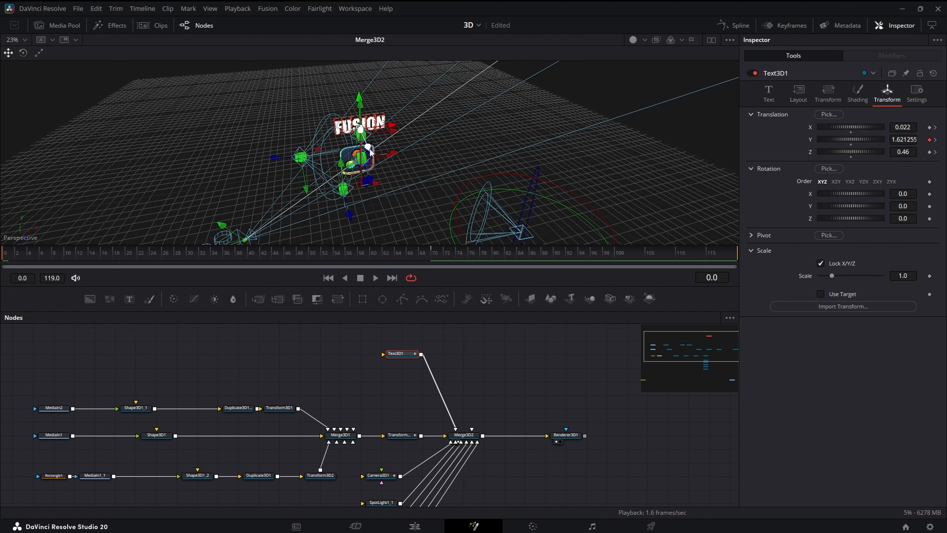
pyautogui.moveTo(369, 149); pyautogui.dragTo(468, 204)
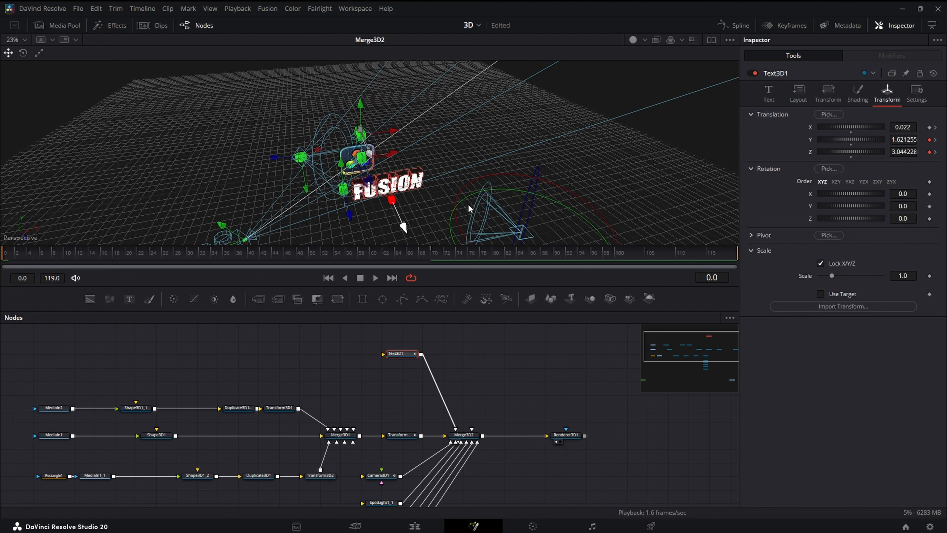
pyautogui.moveTo(480, 146); pyautogui.dragTo(458, 116)
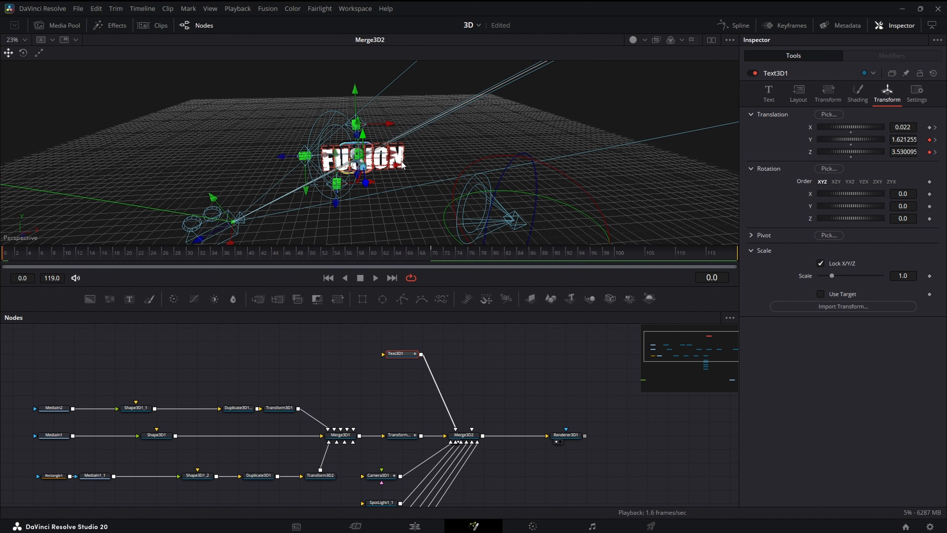
pyautogui.moveTo(401, 162); pyautogui.dragTo(561, 168)
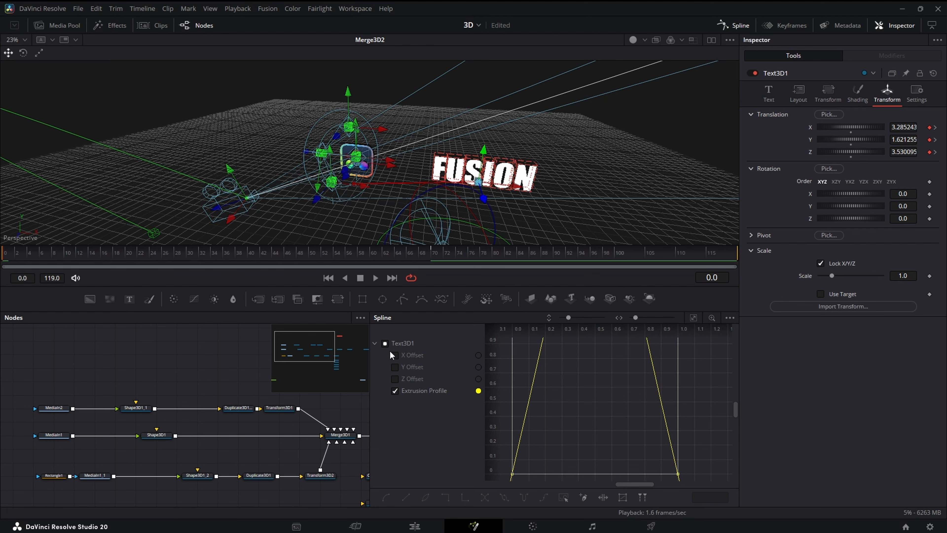
# - Flatten Text3D1's X, Y and Z Offset keyframes in the Spline editor to ease the text's movement, and close the editor
pyautogui.click(385, 345)
pyautogui.click(384, 345)
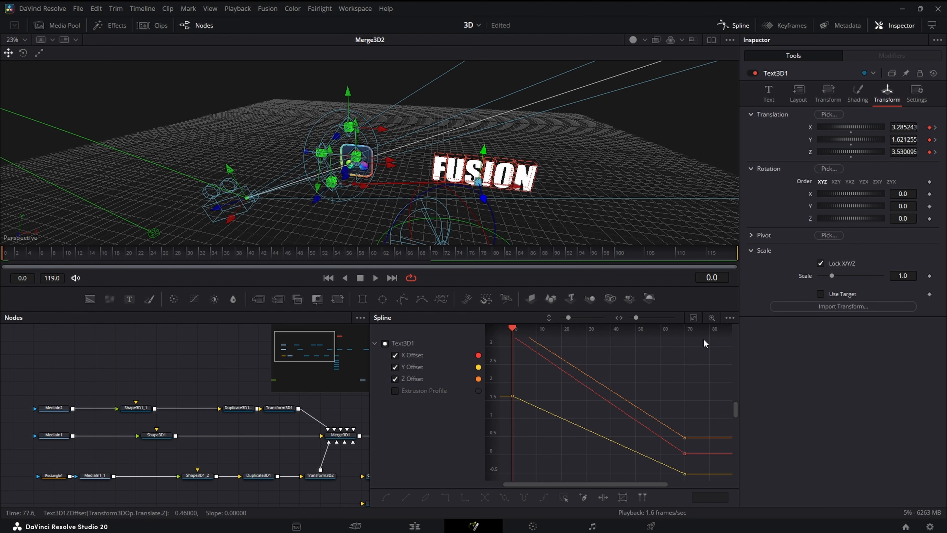
pyautogui.click(563, 497)
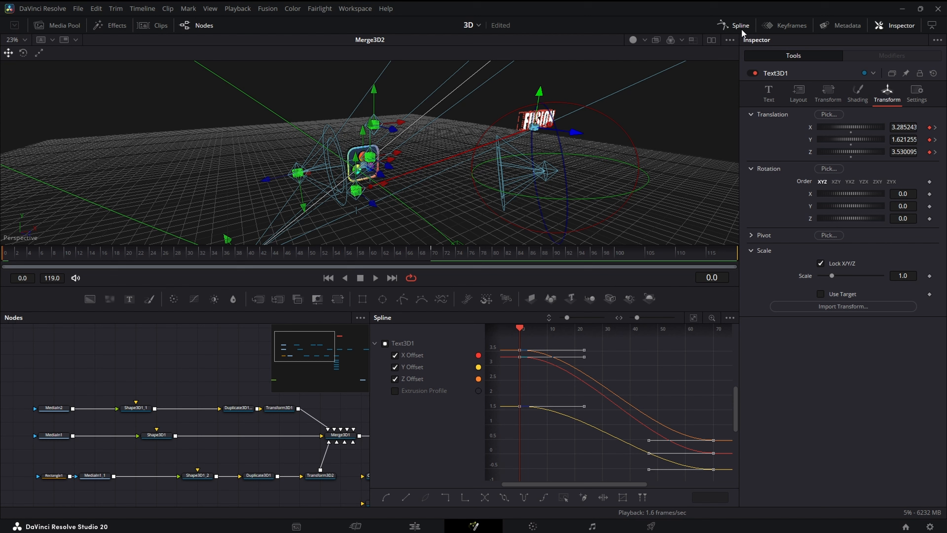
pyautogui.click(741, 26)
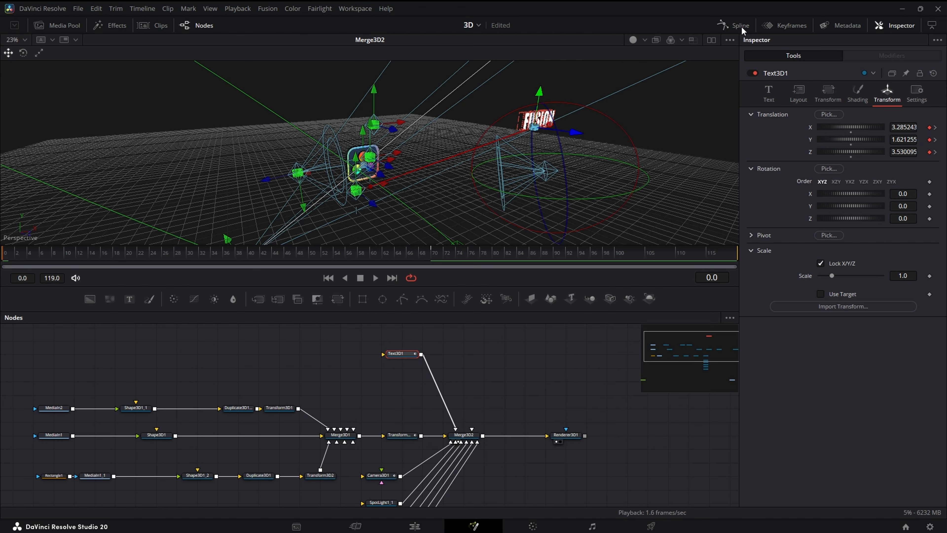
# - Restore the two-viewer layout and scrub the opening frames to preview the animation, returning to frame 0
pyautogui.click(711, 41)
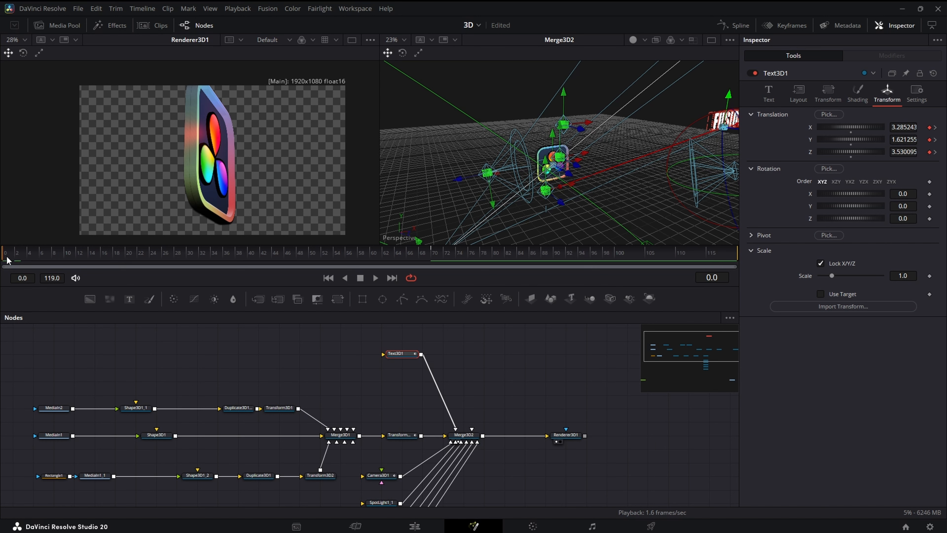
pyautogui.click(38, 254)
pyautogui.moveTo(76, 257); pyautogui.dragTo(3, 258)
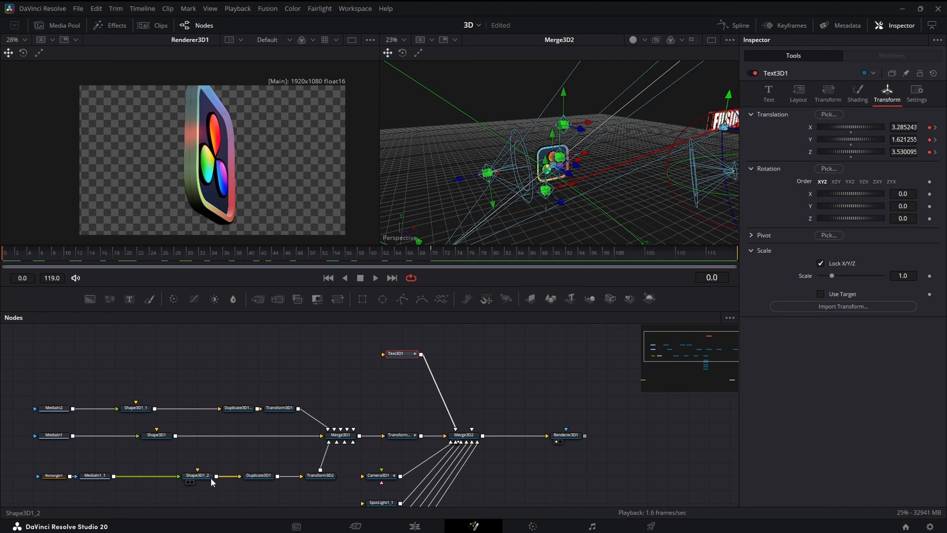
# - Insert a Replace Material 3D node between Duplicate3D1 and Transform3D2
pyautogui.click(218, 476)
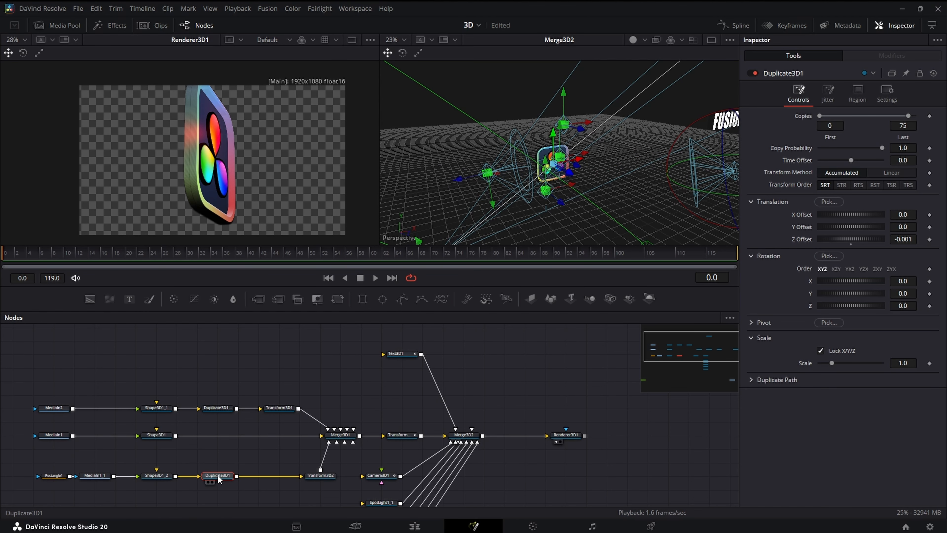
pyautogui.hotkey('shift', 'space')
pyautogui.write('tr')
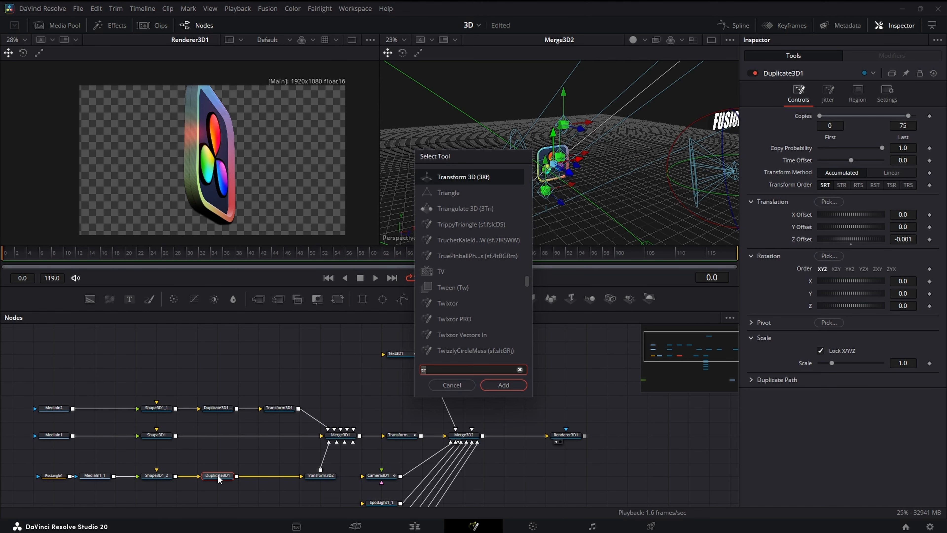
pyautogui.press('BackSpace')
pyautogui.press('BackSpace')
pyautogui.write('re')
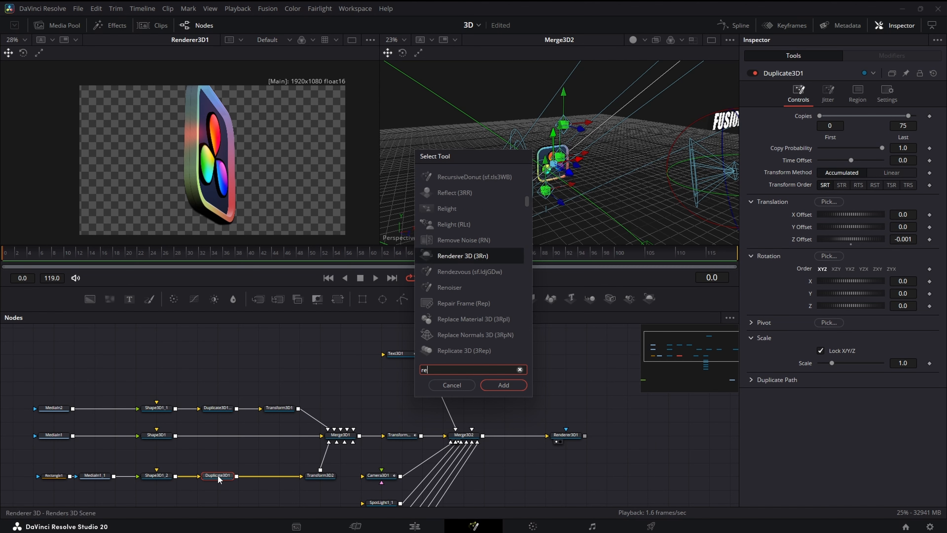
pyautogui.write('place')
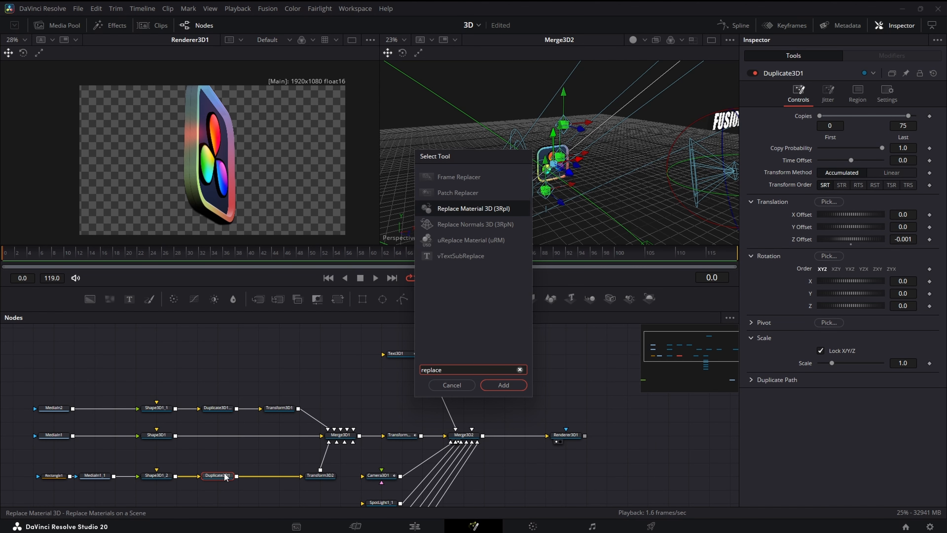
pyautogui.click(512, 385)
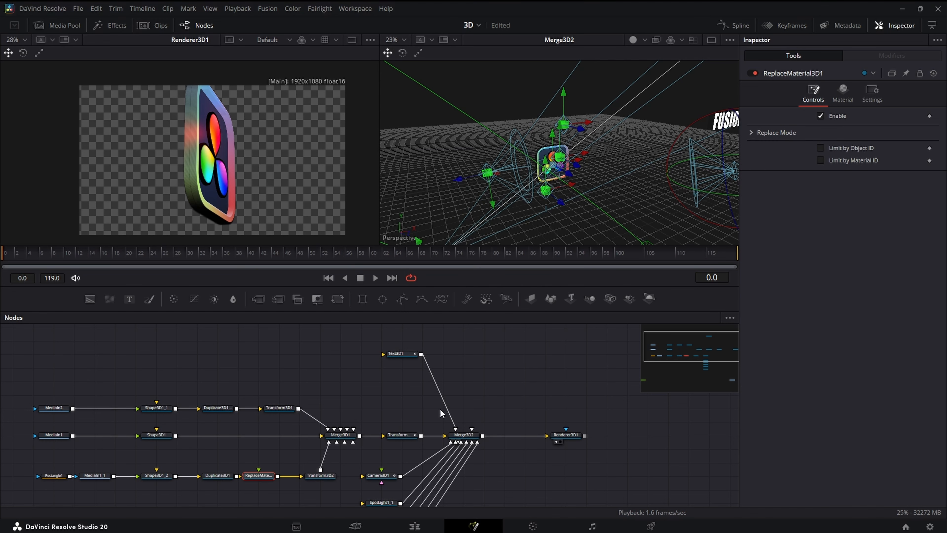
# - Add a Phong node, connect it to ReplaceMaterial3D1's material input and feed it from MediaIn1_1
pyautogui.hotkey('shift', 'space')
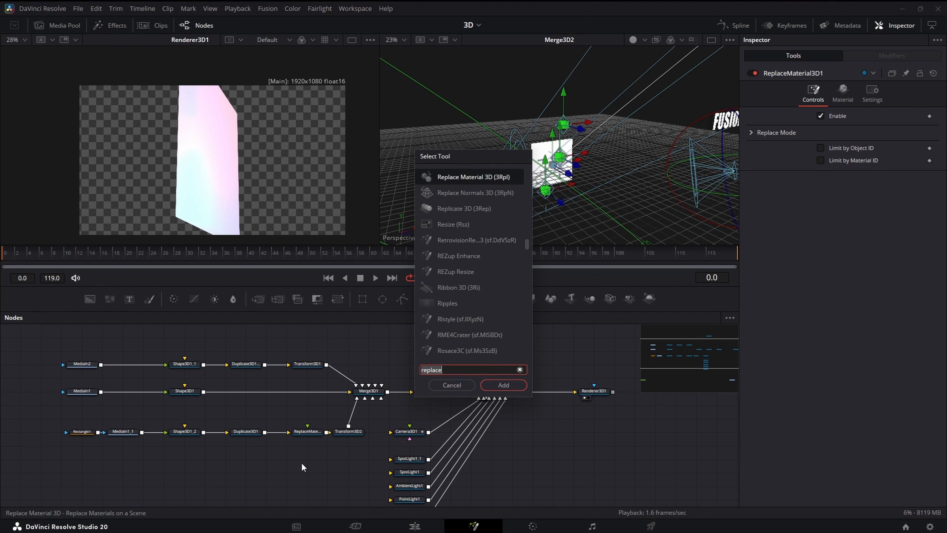
pyautogui.write('pho')
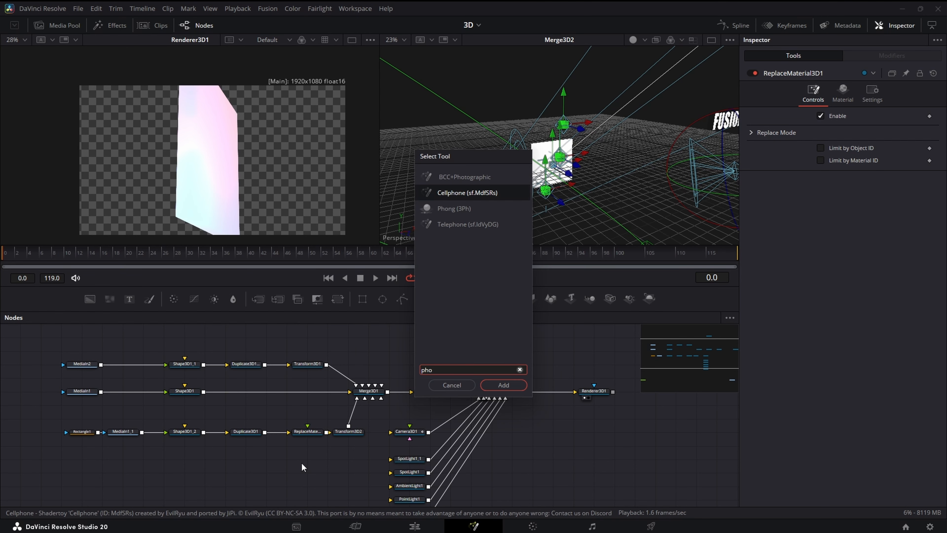
pyautogui.write('ng')
pyautogui.click(514, 386)
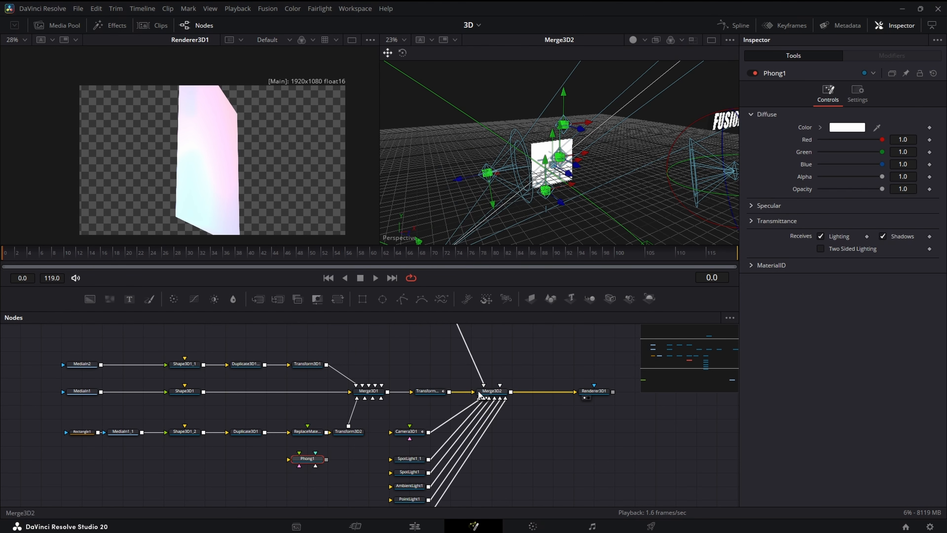
pyautogui.click(308, 432)
pyautogui.moveTo(304, 456); pyautogui.dragTo(309, 435)
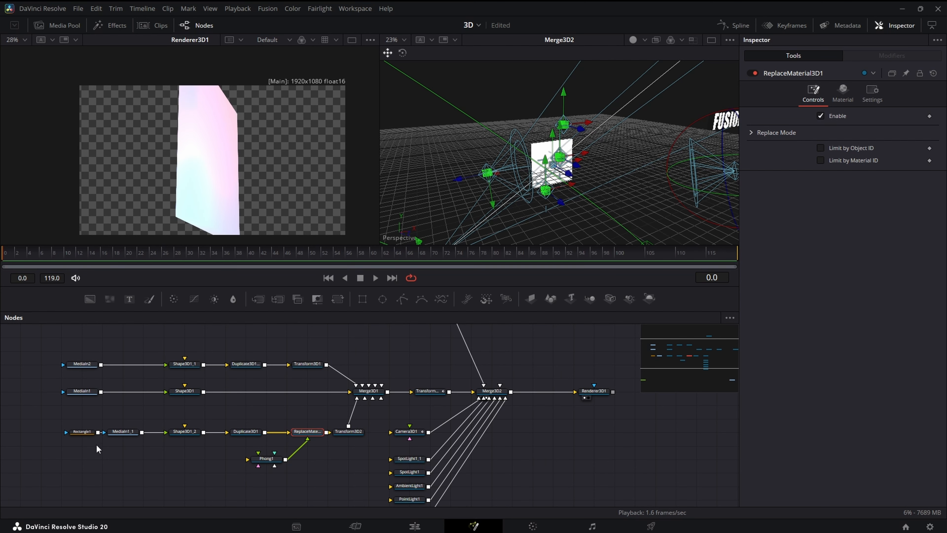
pyautogui.moveTo(142, 433); pyautogui.dragTo(261, 459)
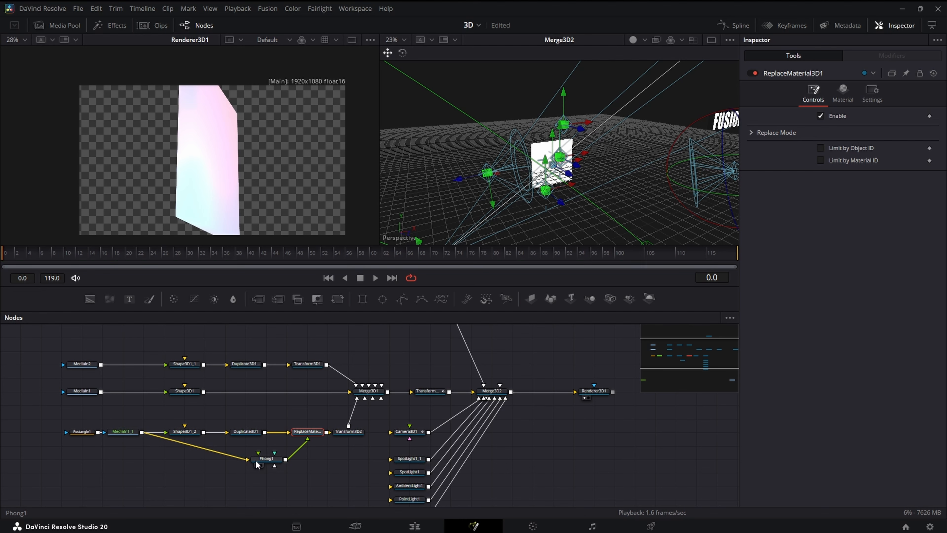
# - Set Phong1's specular exponent to about 61.9
pyautogui.click(265, 458)
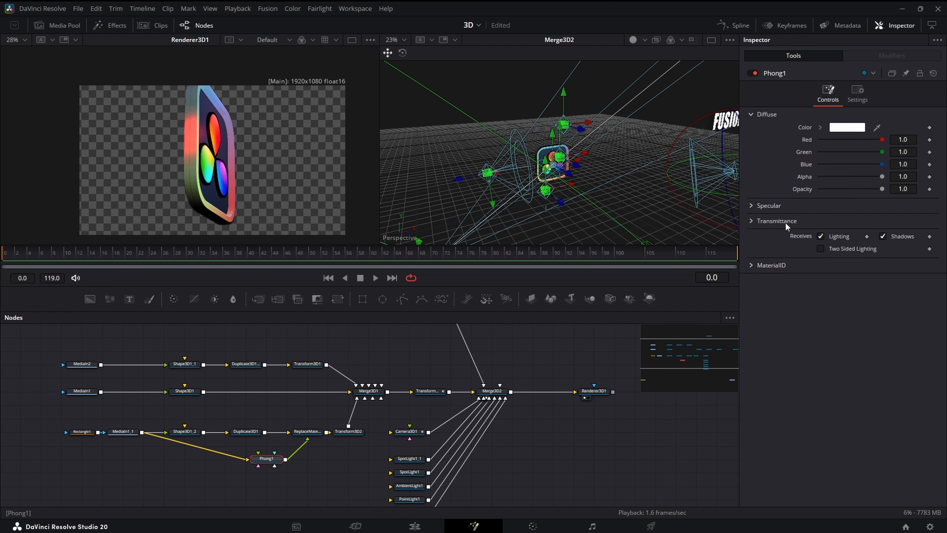
pyautogui.click(751, 204)
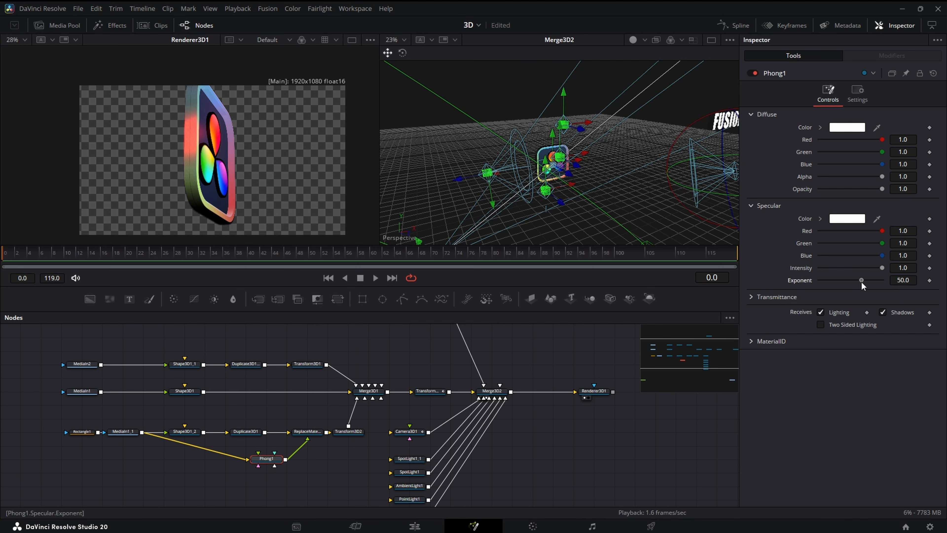
pyautogui.moveTo(872, 281); pyautogui.dragTo(861, 281)
pyautogui.moveTo(886, 283); pyautogui.dragTo(887, 283)
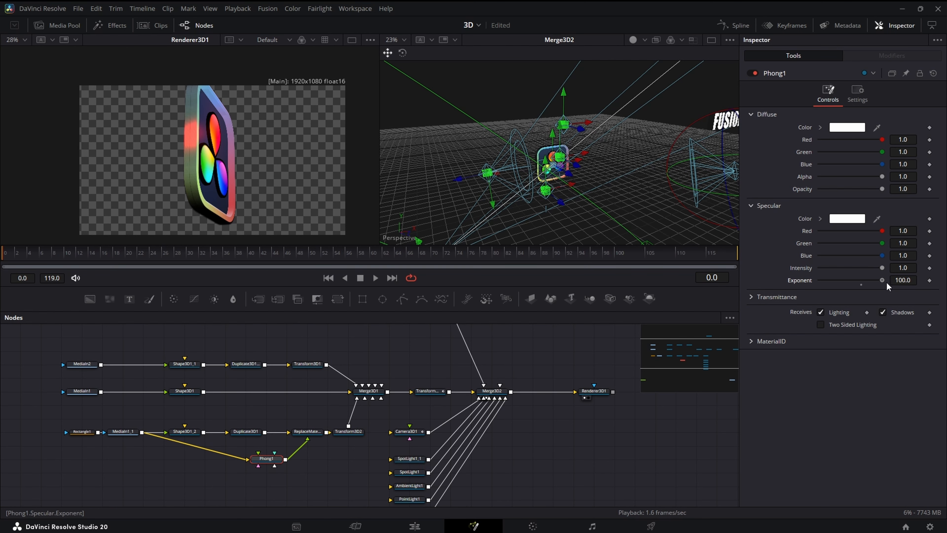
pyautogui.moveTo(823, 287); pyautogui.dragTo(889, 285)
pyautogui.click(861, 283)
pyautogui.moveTo(867, 281); pyautogui.dragTo(869, 282)
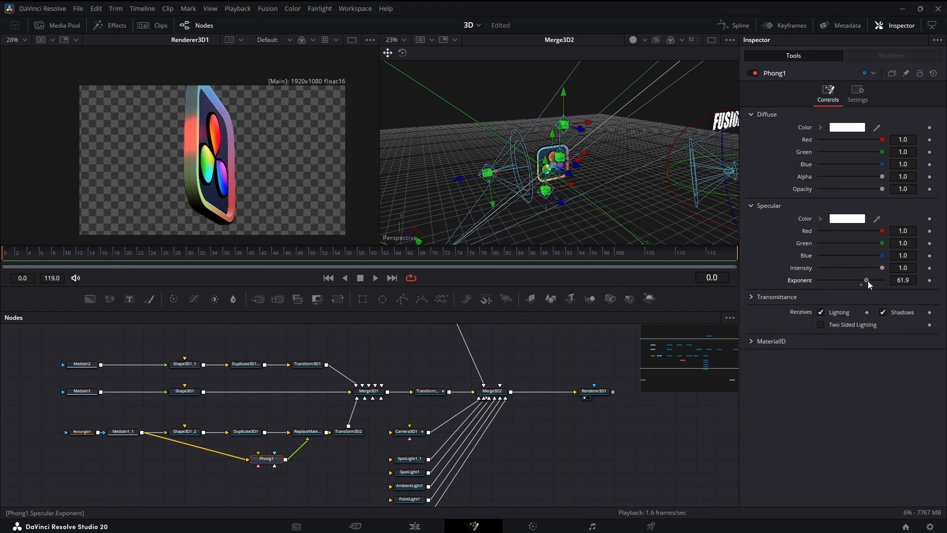
# - Duplicate the Replace Material and Phong pair into the branch between Shape3D1 and Merge3D1, feeding the new Phong from MediaIn1
pyautogui.moveTo(270, 487); pyautogui.dragTo(319, 430)
pyautogui.rightClick(315, 435)
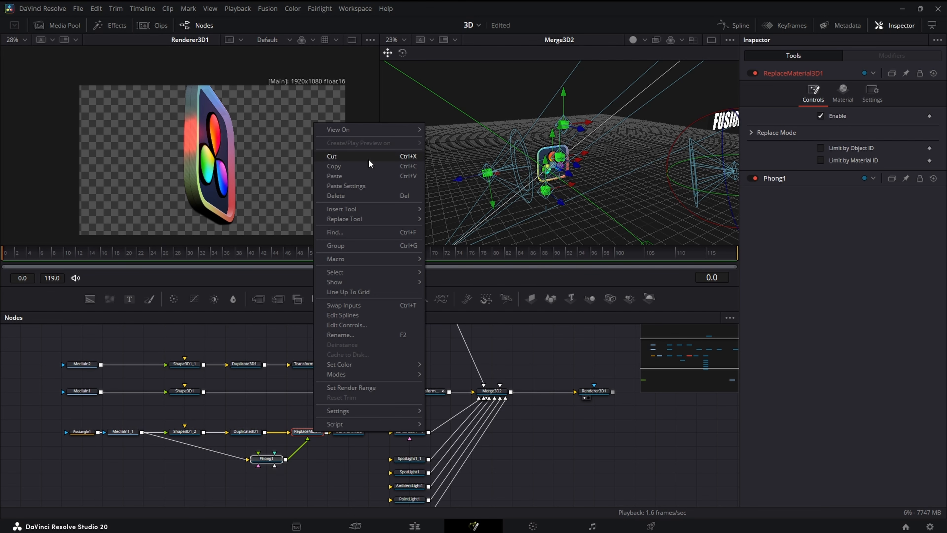
pyautogui.click(357, 165)
pyautogui.rightClick(250, 402)
pyautogui.click(321, 385)
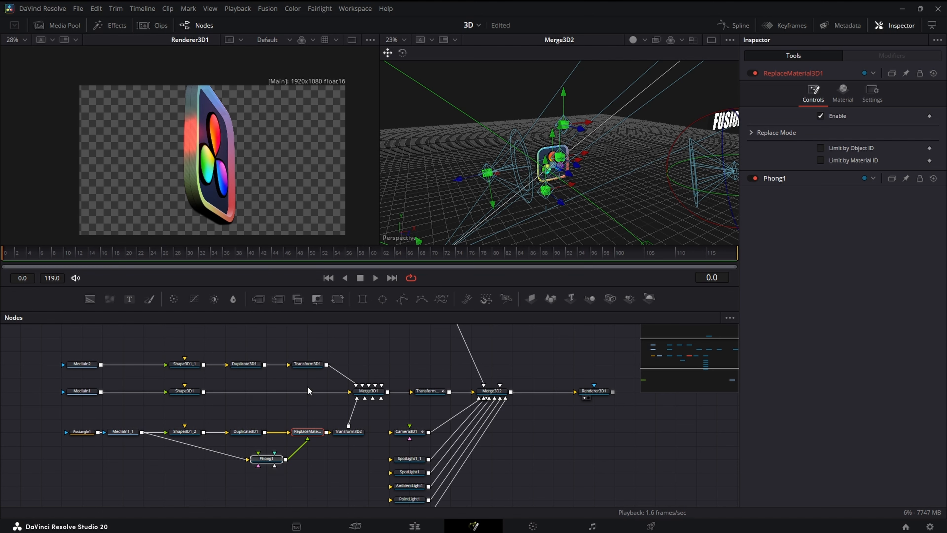
pyautogui.moveTo(194, 427); pyautogui.dragTo(192, 413)
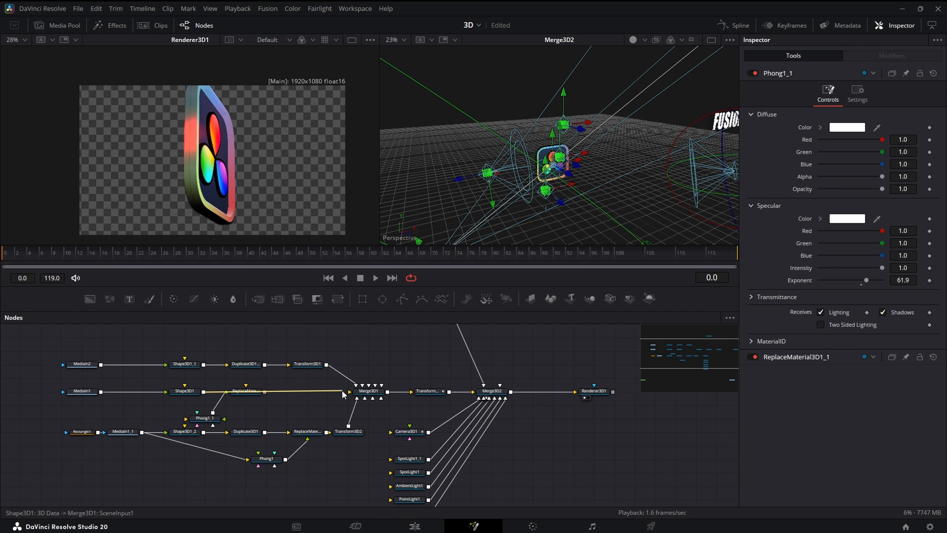
pyautogui.moveTo(341, 390); pyautogui.dragTo(371, 397)
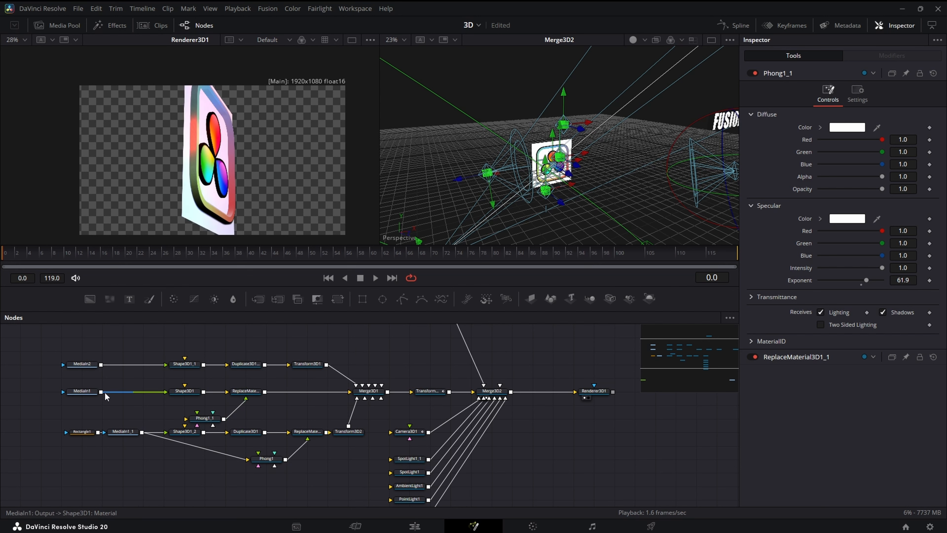
pyautogui.moveTo(102, 395); pyautogui.dragTo(206, 418)
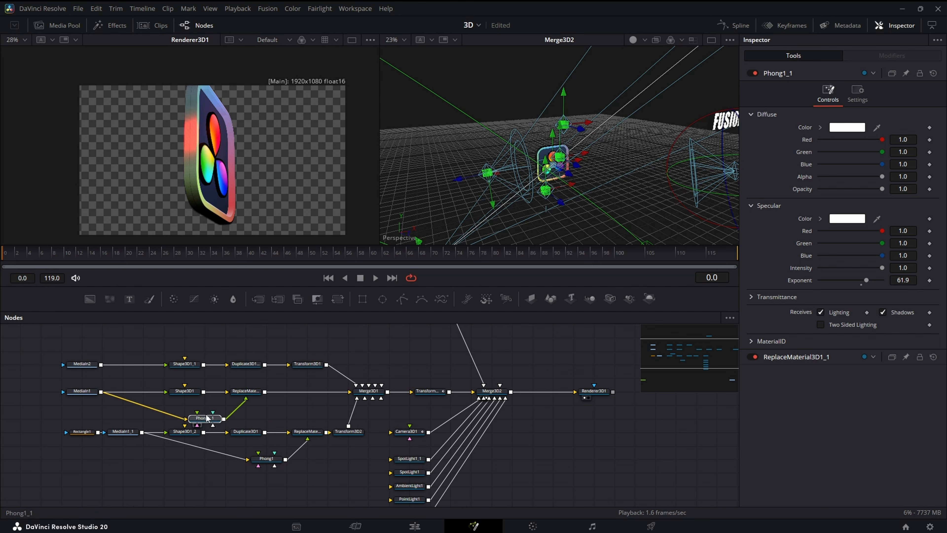
# - Paste another Replace Material and Phong pair between the upper branch's Duplicate3D node and Transform3D1, with its Phong fed by MediaIn2
pyautogui.rightClick(234, 341)
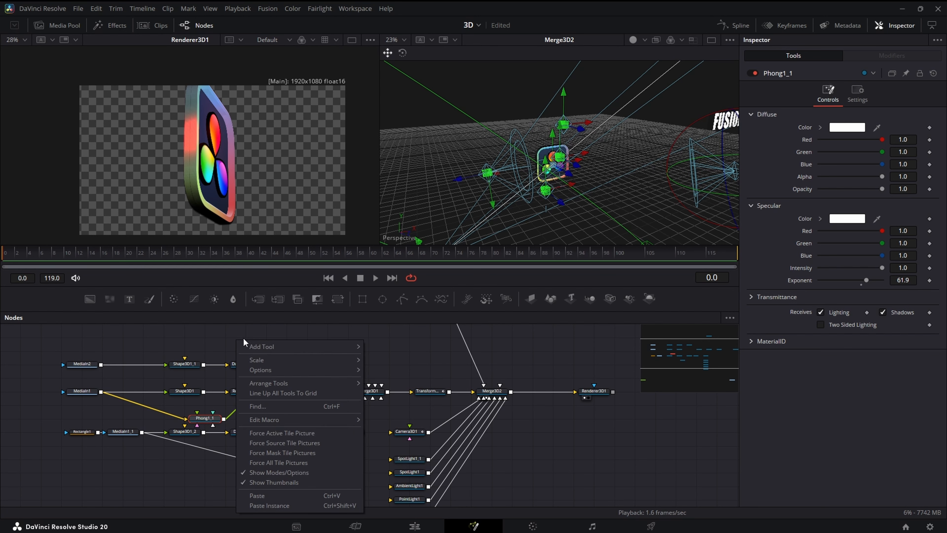
pyautogui.click(275, 498)
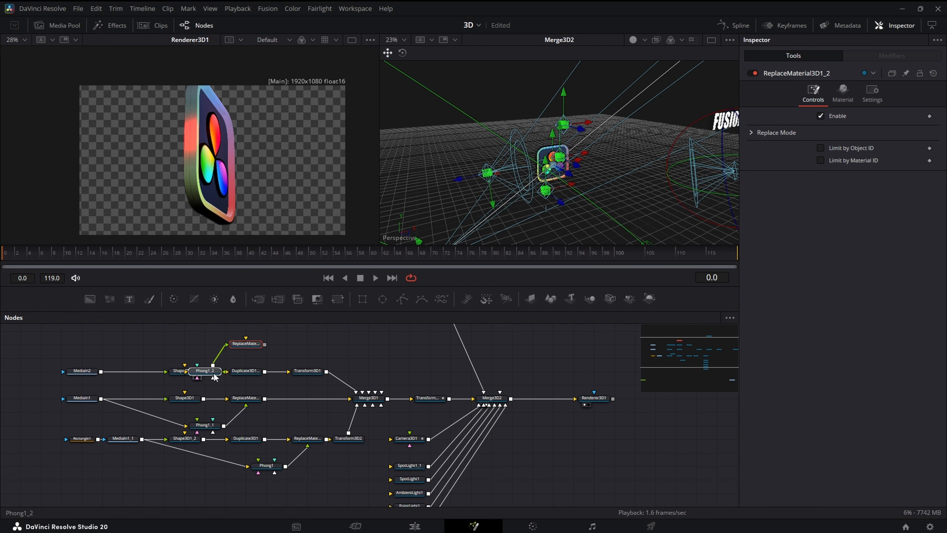
pyautogui.moveTo(213, 373); pyautogui.dragTo(184, 348)
pyautogui.click(249, 351)
pyautogui.moveTo(250, 352); pyautogui.dragTo(264, 374)
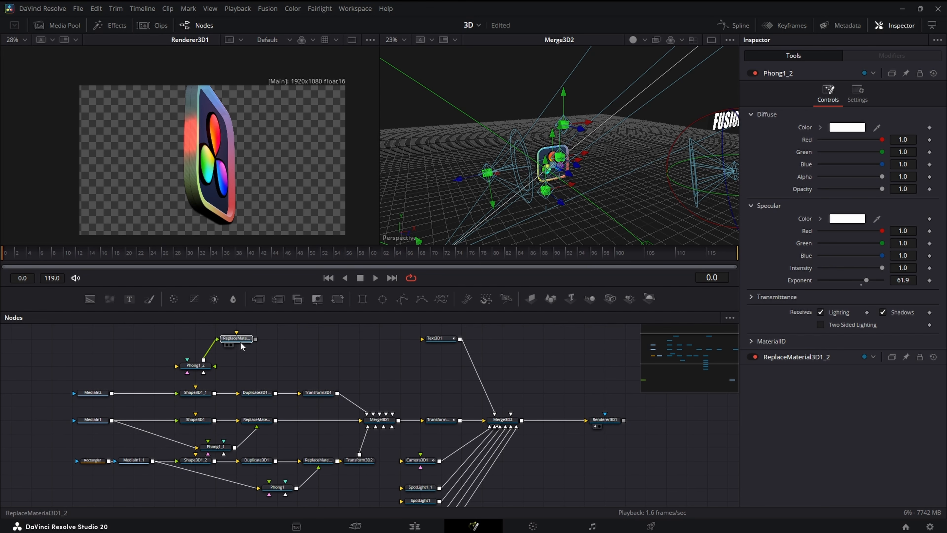
pyautogui.moveTo(236, 337); pyautogui.dragTo(278, 365)
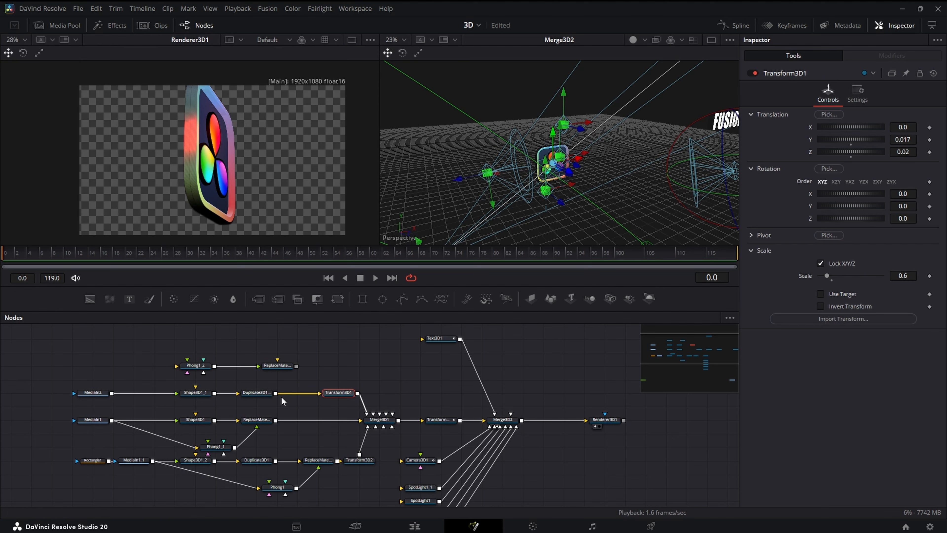
pyautogui.click(216, 419)
pyautogui.moveTo(196, 365); pyautogui.dragTo(237, 366)
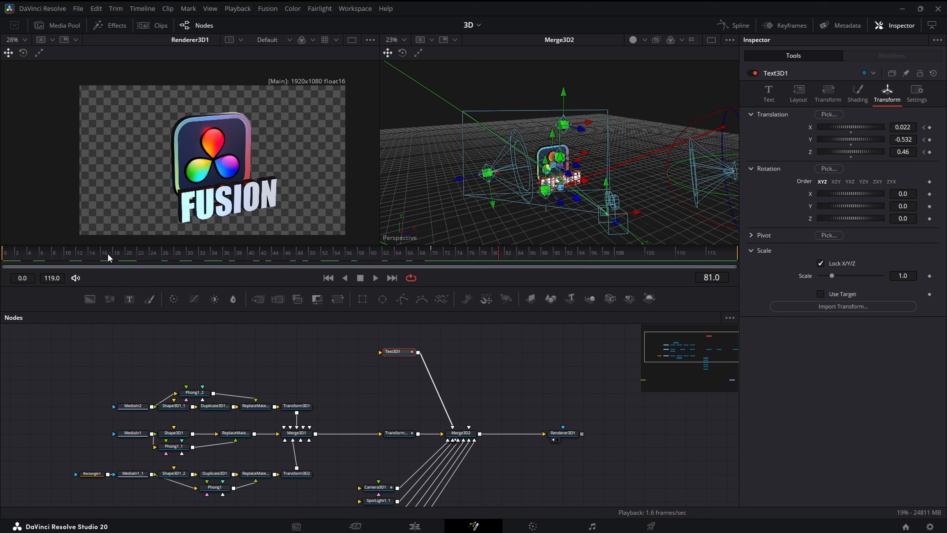
pyautogui.moveTo(108, 257); pyautogui.dragTo(469, 249)
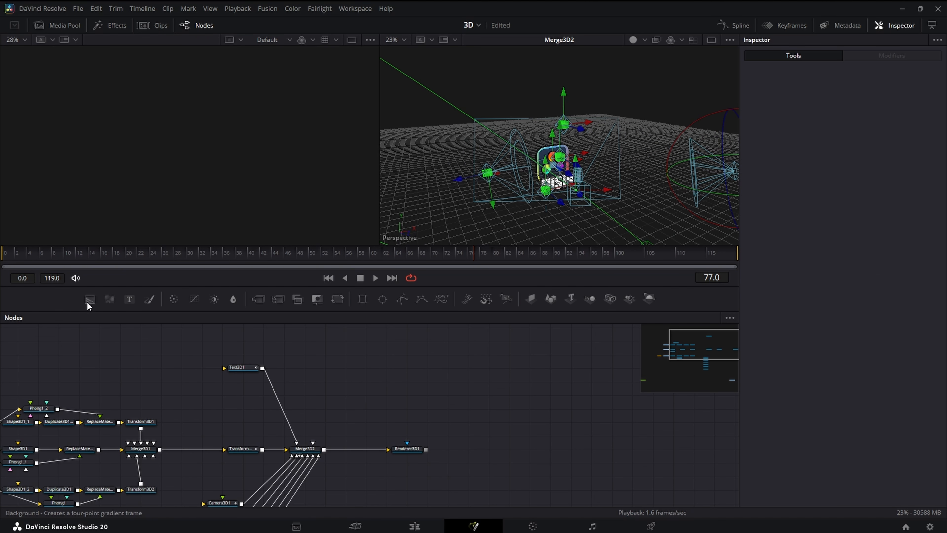
# - Add a Background node above Merge3D2, show it in the first viewer and set its type to Gradient
pyautogui.moveTo(88, 301); pyautogui.dragTo(344, 352)
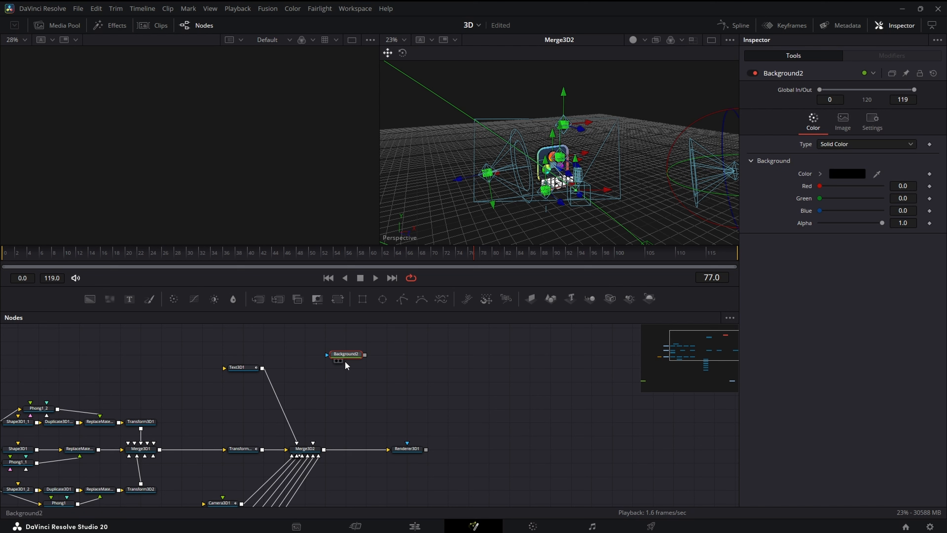
pyautogui.click(337, 361)
pyautogui.click(851, 146)
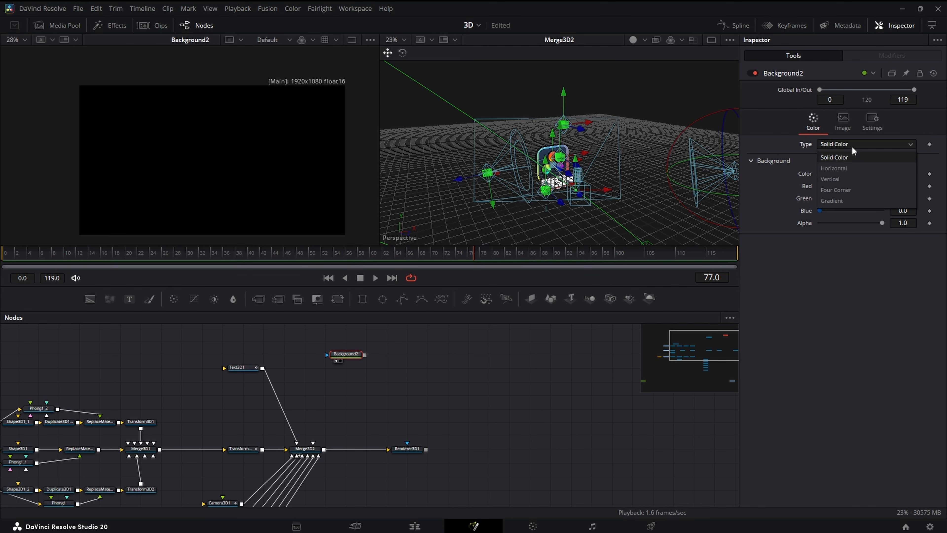
pyautogui.click(853, 202)
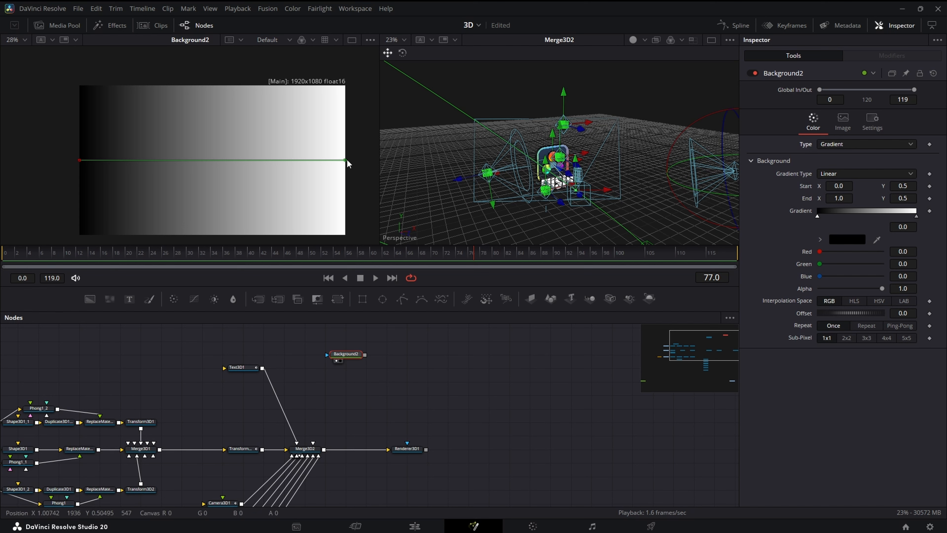
# - Orient Background2's linear gradient vertically, starting at about X 0.51, Y 0.26 and ending at about X 0.51, Y 1.02
pyautogui.moveTo(343, 160); pyautogui.dragTo(246, 91)
pyautogui.moveTo(79, 161); pyautogui.dragTo(215, 196)
pyautogui.moveTo(246, 92); pyautogui.dragTo(215, 83)
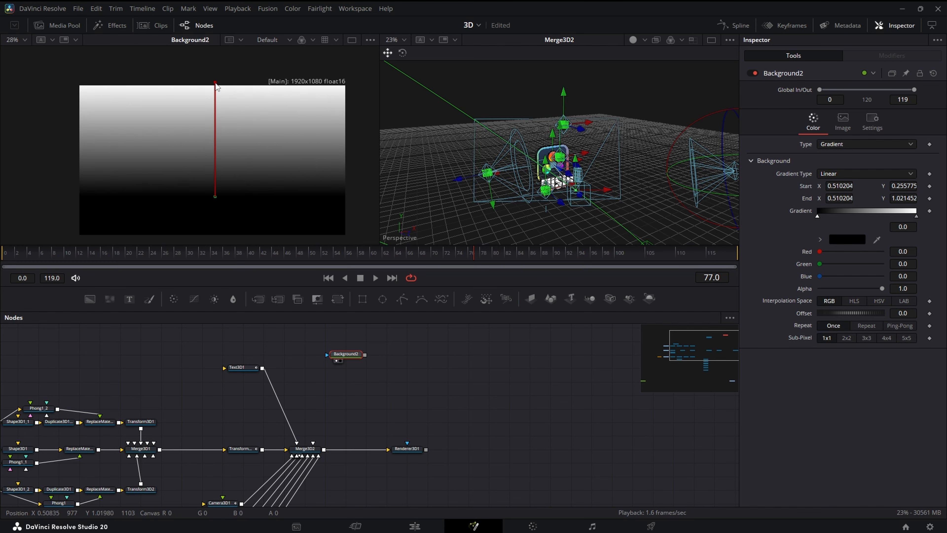
# - Add a Shape 3D plane textured by Background2, connect it to Merge3D2 and stack both nodes vertically above the merge
pyautogui.click(550, 300)
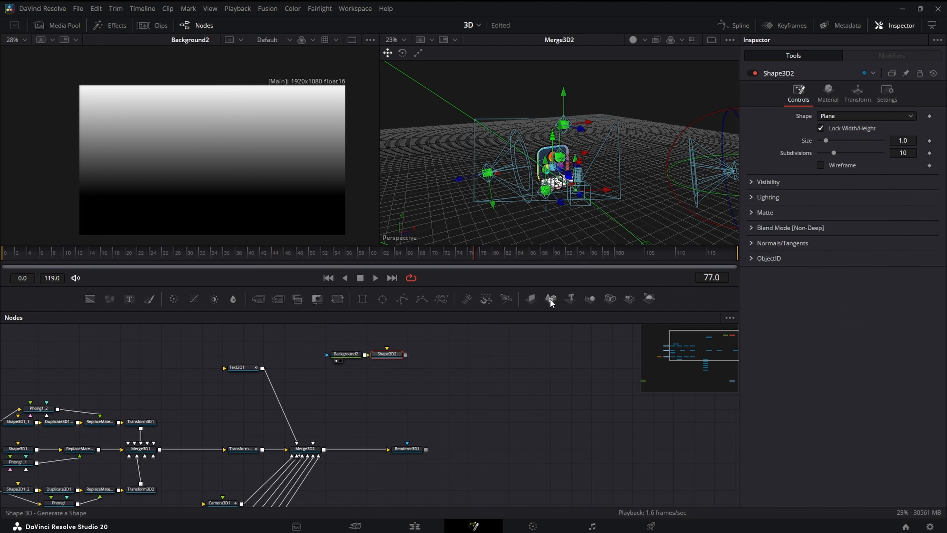
pyautogui.moveTo(391, 356); pyautogui.dragTo(314, 444)
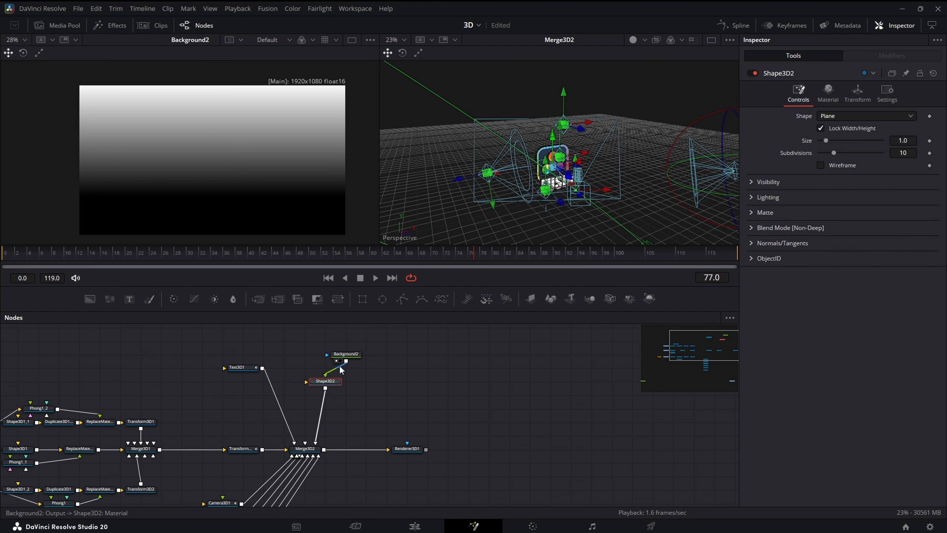
pyautogui.moveTo(344, 361); pyautogui.dragTo(323, 350)
pyautogui.click(323, 350)
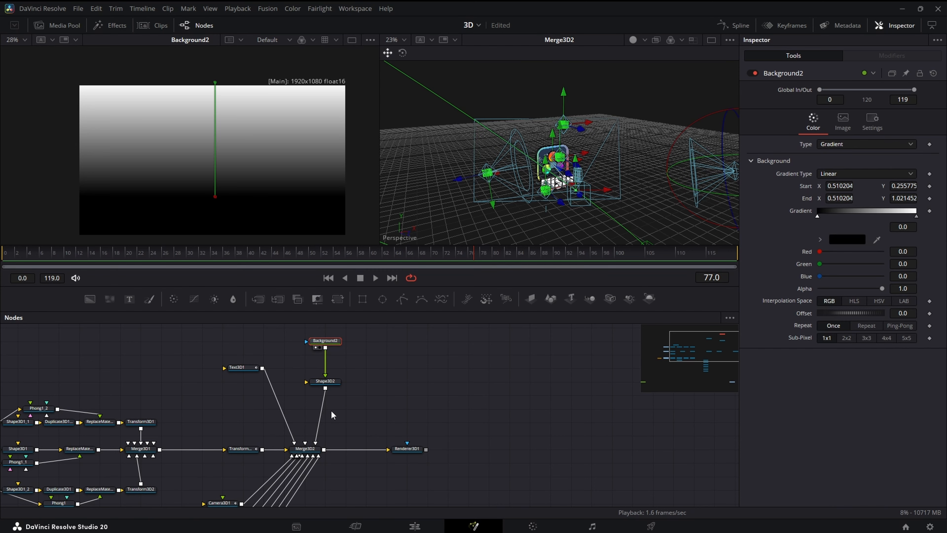
# - Move the Shape3D2 plane behind the logo to Z -1.22 and set its scale to 25
pyautogui.moveTo(557, 233); pyautogui.dragTo(731, 226)
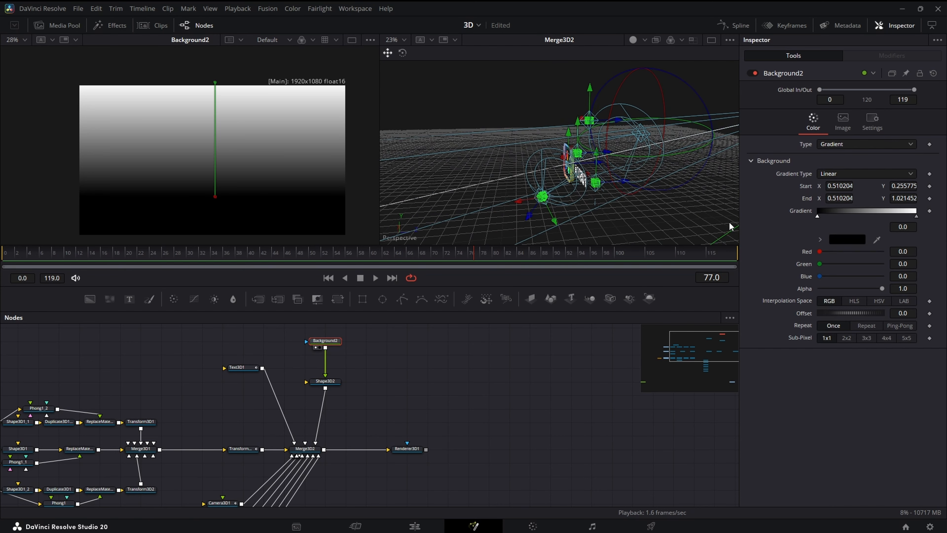
pyautogui.scroll(5, 702, 220)
pyautogui.moveTo(635, 224); pyautogui.dragTo(636, 183)
pyautogui.moveTo(539, 220); pyautogui.dragTo(583, 222)
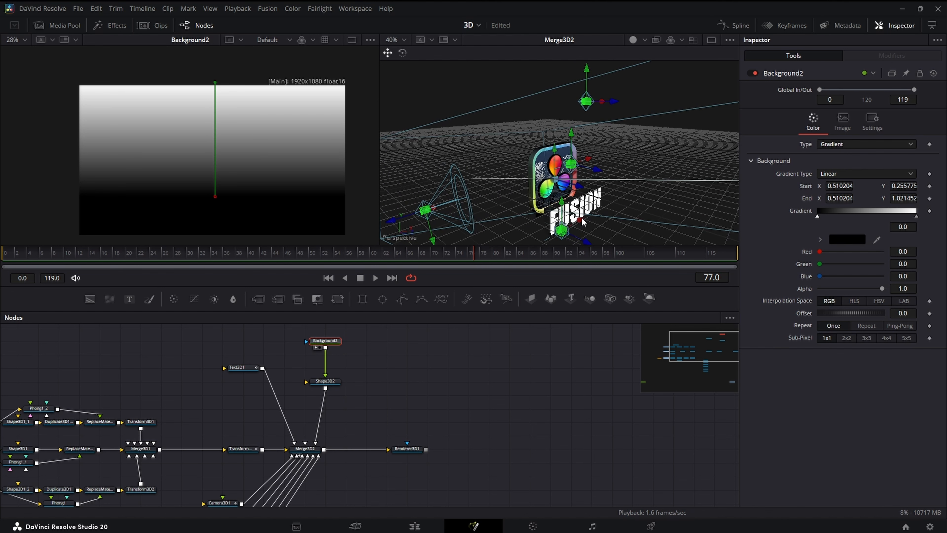
pyautogui.click(328, 382)
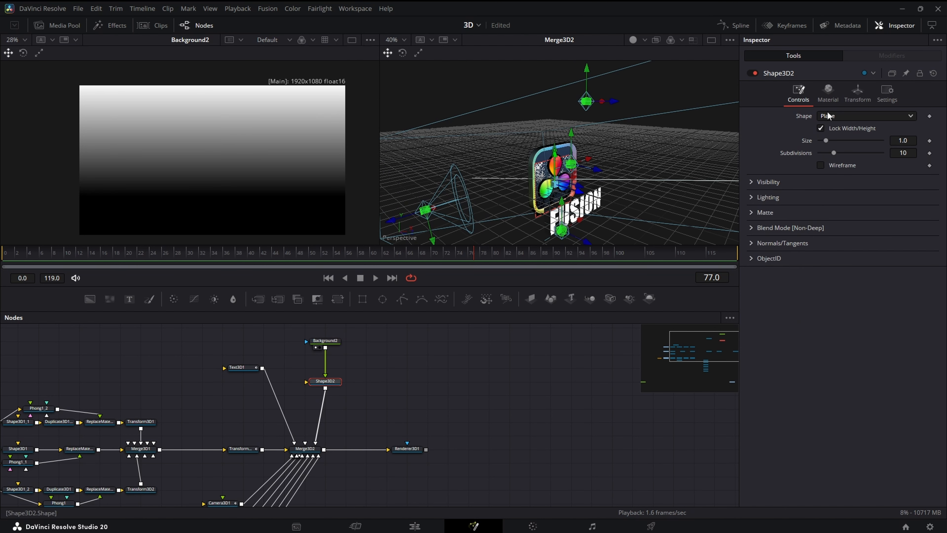
pyautogui.click(855, 86)
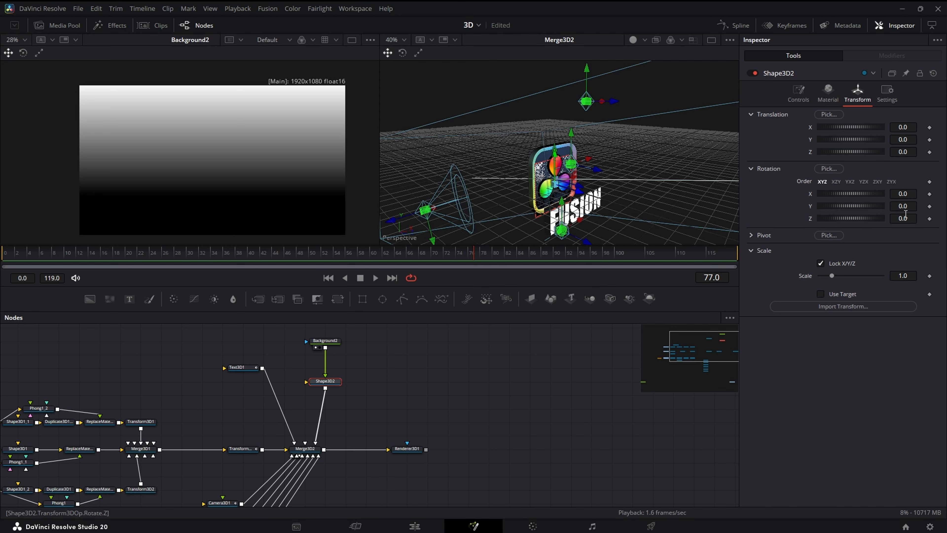
pyautogui.moveTo(917, 151); pyautogui.dragTo(876, 292)
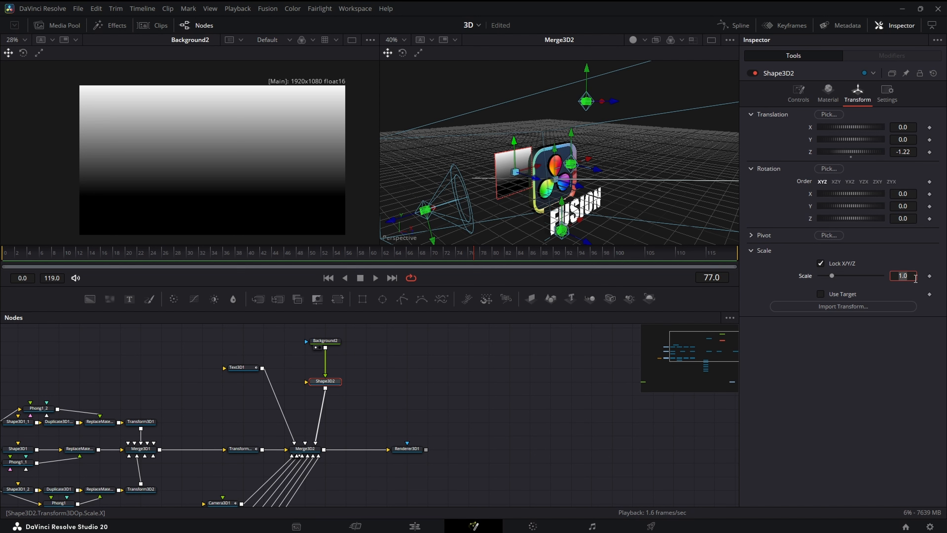
pyautogui.write('25')
pyautogui.press('Return')
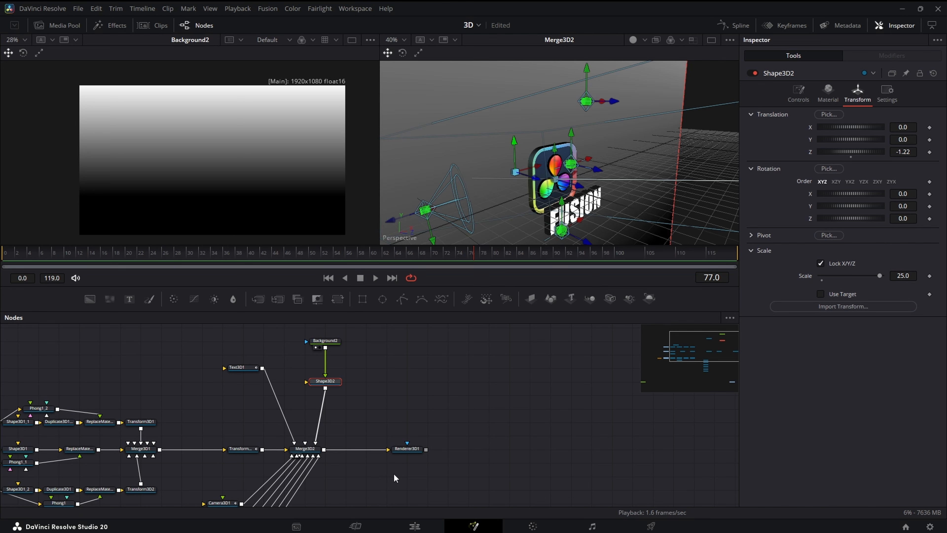
# - Show Renderer3D1 in the first viewer and scrub the animation from the start to frame 62 to check the backdrop
pyautogui.click(397, 456)
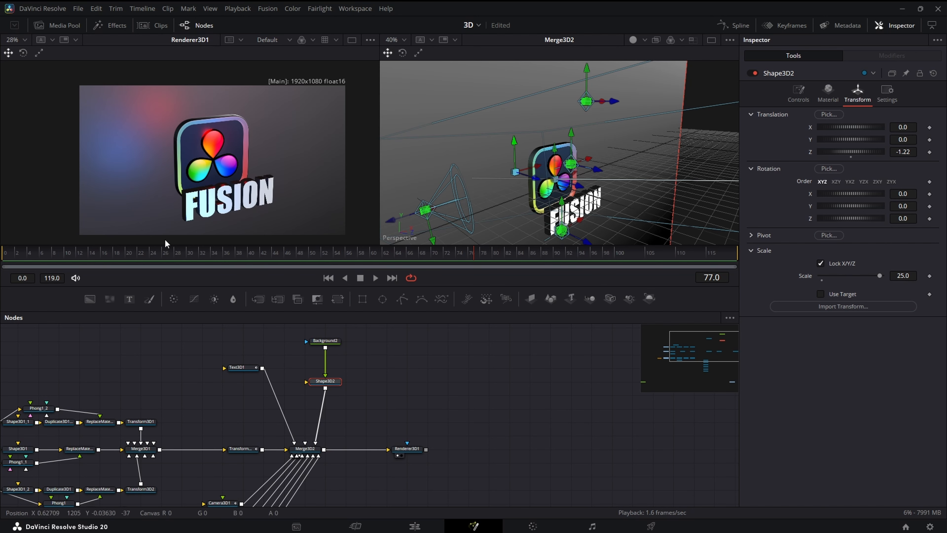
pyautogui.click(8, 255)
pyautogui.moveTo(8, 255); pyautogui.dragTo(385, 252)
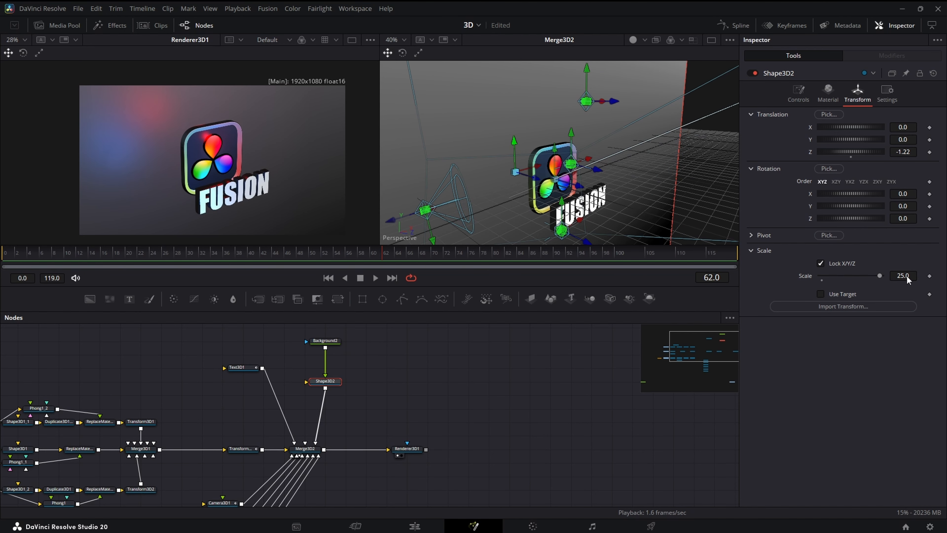
# - Set the Shape3D2 plane's scale to 32 and scrub from the opening frames to frame 44 to check its coverage
pyautogui.click(886, 275)
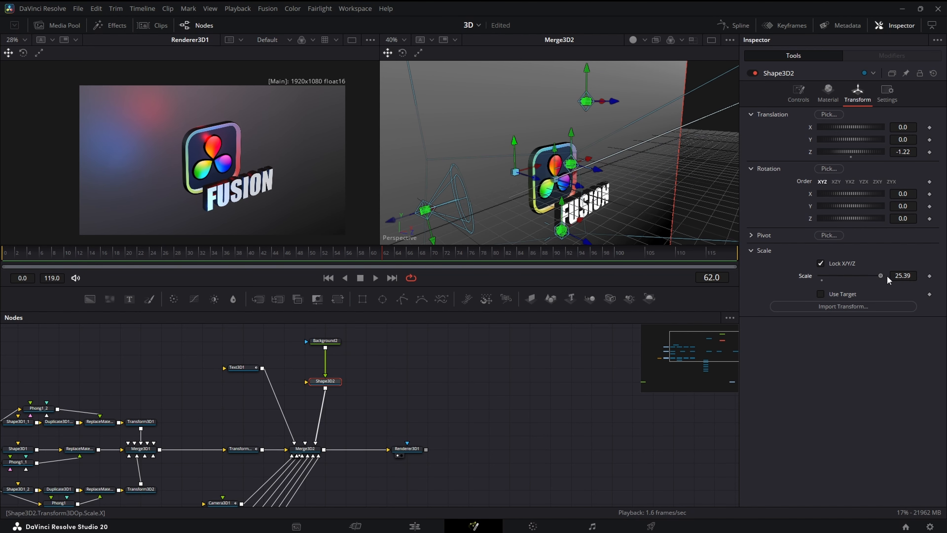
pyautogui.click(916, 276)
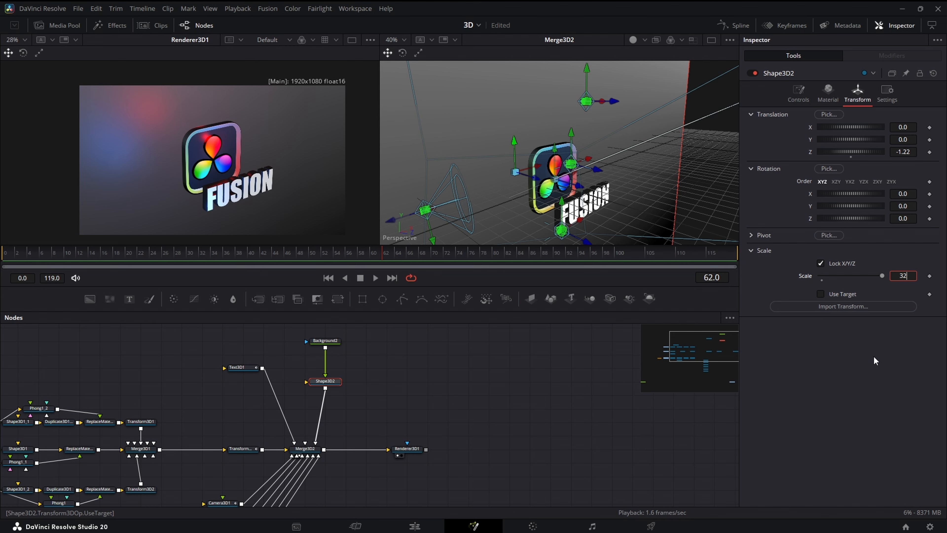
pyautogui.press('Return')
pyautogui.moveTo(512, 208); pyautogui.dragTo(429, 198)
pyautogui.click(15, 256)
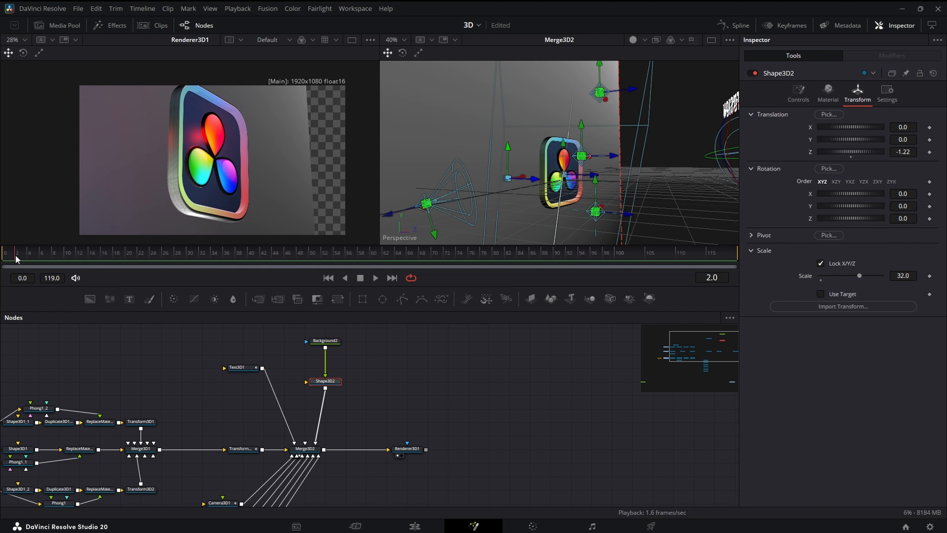
pyautogui.moveTo(15, 256); pyautogui.dragTo(275, 266)
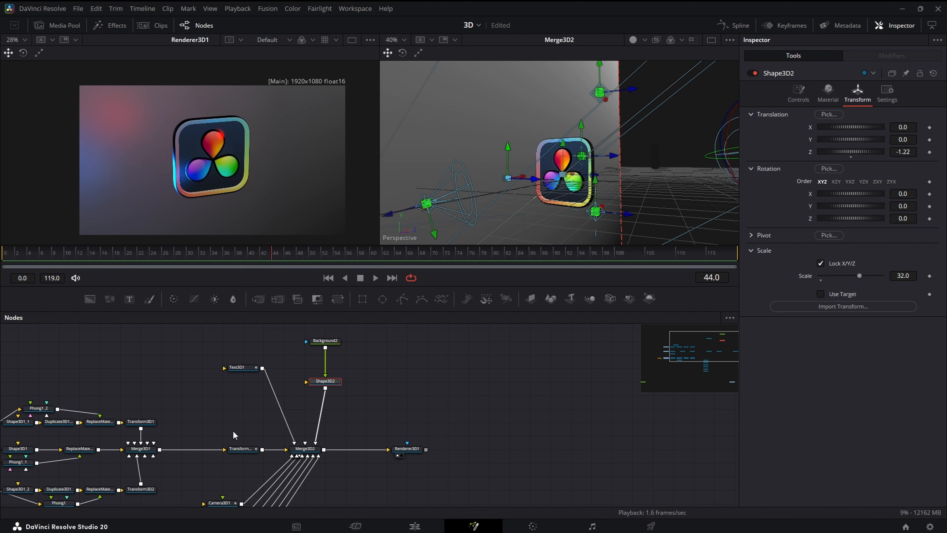
# - Paste a Replace Material and Phong pair between Shape3D2 and Merge3D2, feed its Phong from Background2 and preview up to frame 103
pyautogui.rightClick(377, 414)
pyautogui.click(398, 394)
pyautogui.moveTo(326, 389); pyautogui.dragTo(324, 417)
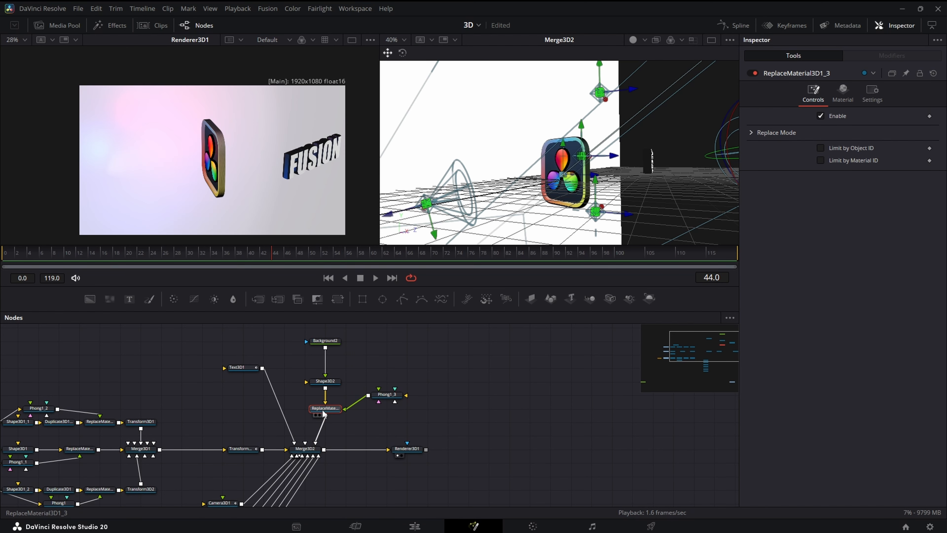
pyautogui.moveTo(325, 348); pyautogui.dragTo(379, 396)
pyautogui.moveTo(44, 253); pyautogui.dragTo(633, 267)
pyautogui.moveTo(432, 404); pyautogui.dragTo(329, 318)
# - Insert a Bender 3D node between the backdrop's Replace Material node and Merge3D2, spacing the nodes apart
pyautogui.moveTo(351, 421); pyautogui.dragTo(350, 394)
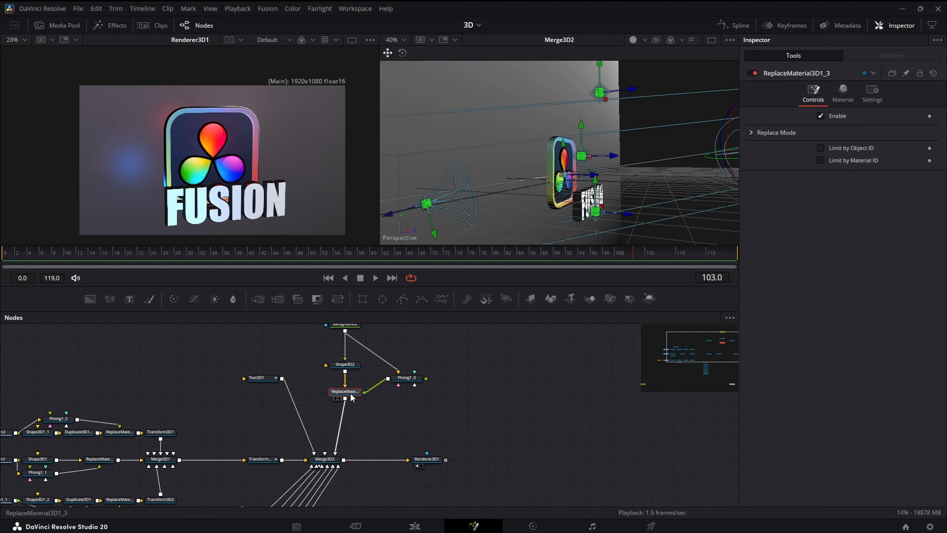
pyautogui.hotkey('shift', 'space')
pyautogui.write('phong')
pyautogui.press('BackSpace')
pyautogui.press('BackSpace')
pyautogui.press('BackSpace')
pyautogui.press('BackSpace')
pyautogui.press('BackSpace')
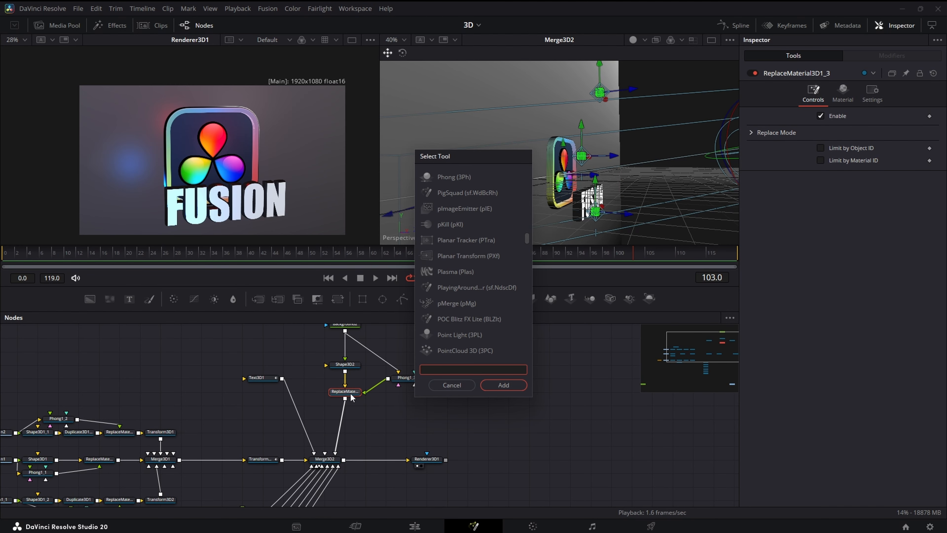
pyautogui.write('bend')
pyautogui.press('Return')
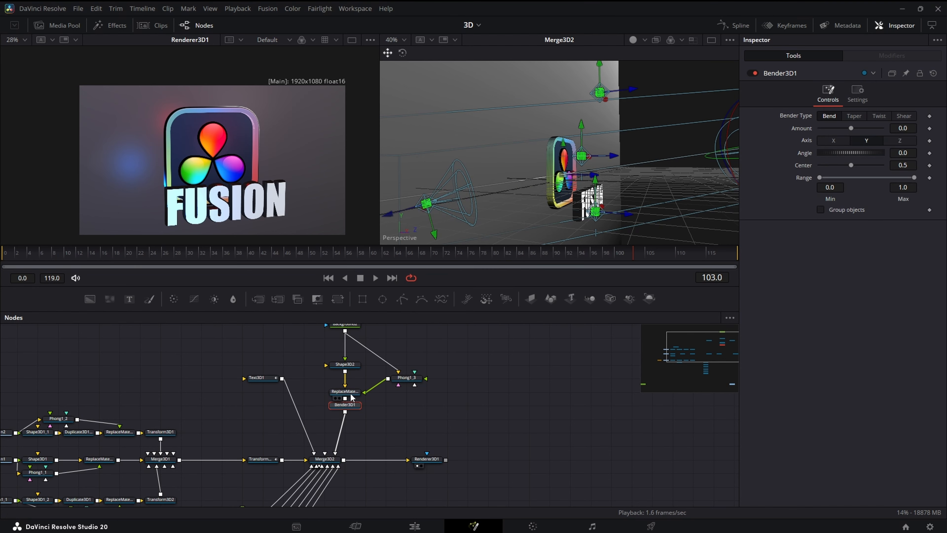
pyautogui.moveTo(351, 396); pyautogui.dragTo(340, 410)
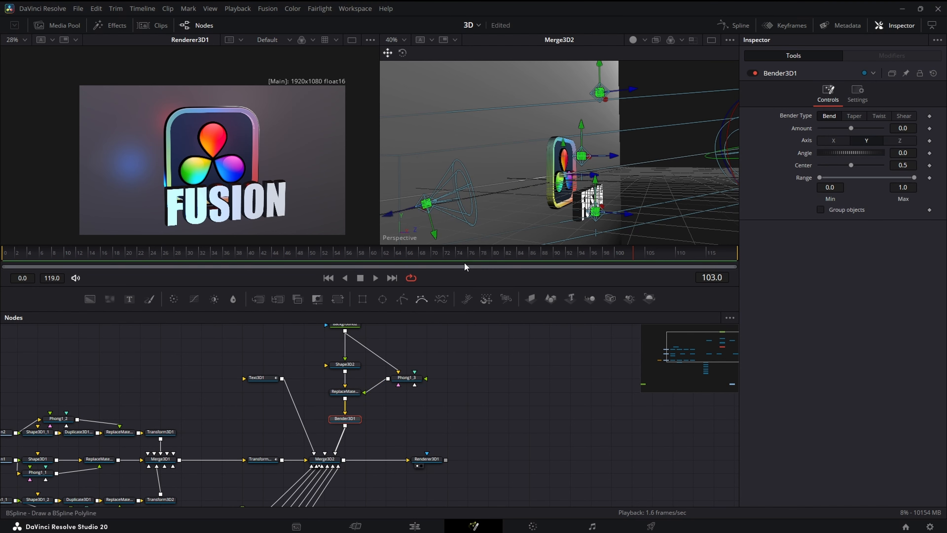
# - Bend the backdrop plane with Bender3D1, setting the Bend amount to 0.7, and inspect its curve around the scene
pyautogui.moveTo(649, 208); pyautogui.dragTo(559, 228)
pyautogui.rightClick(559, 228)
pyautogui.click(665, 186)
pyautogui.scroll(-1, 656, 201)
pyautogui.moveTo(655, 202); pyautogui.dragTo(630, 226)
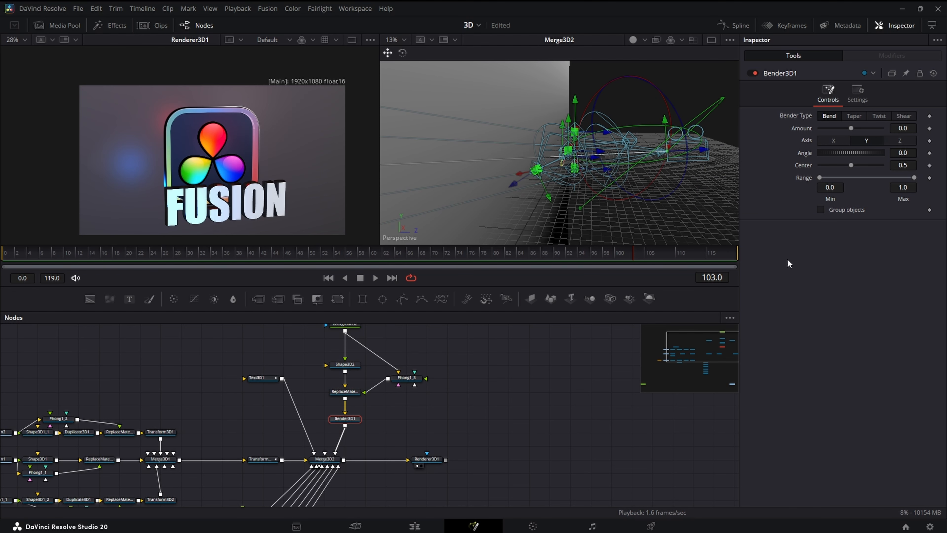
pyautogui.moveTo(853, 130); pyautogui.dragTo(873, 129)
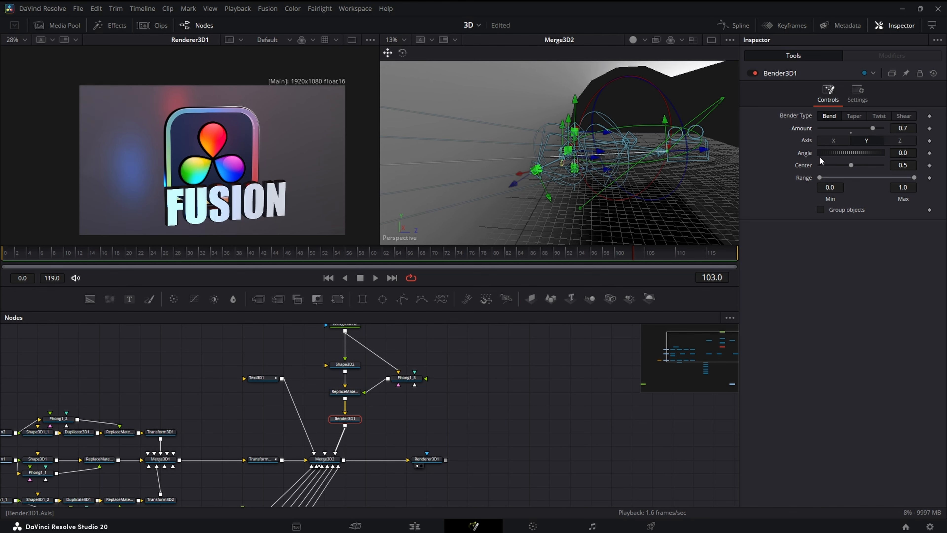
pyautogui.moveTo(584, 220)
pyautogui.mouseDown()
pyautogui.moveTo(632, 203)
pyautogui.moveTo(598, 144)
pyautogui.moveTo(603, 175)
pyautogui.moveTo(679, 210)
pyautogui.moveTo(662, 149)
pyautogui.moveTo(563, 159)
pyautogui.moveTo(605, 193)
pyautogui.moveTo(663, 202)
pyautogui.moveTo(568, 203)
pyautogui.moveTo(654, 186)
pyautogui.moveTo(582, 239)
pyautogui.mouseUp()
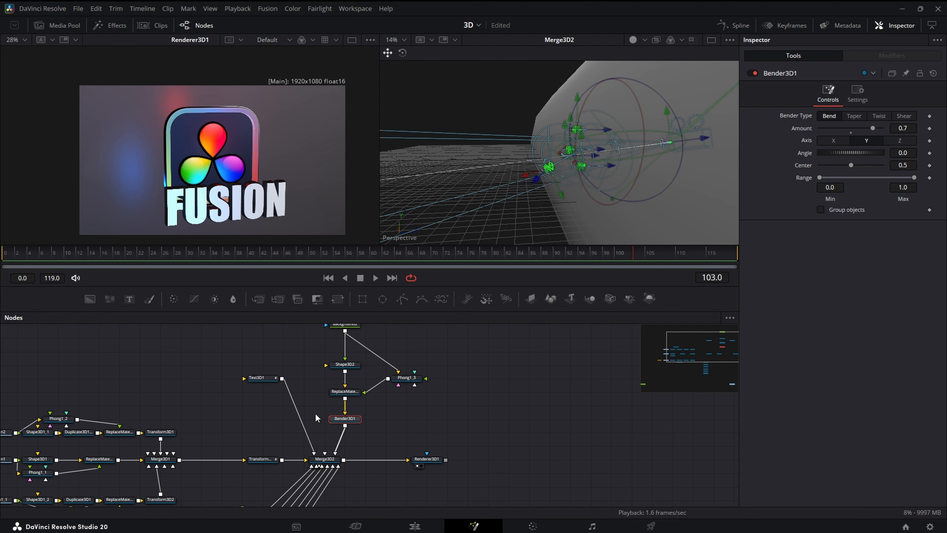
# - Raise the Shape3D2 backdrop plane to a Y translation of 3.365
pyautogui.click(345, 367)
pyautogui.moveTo(591, 205); pyautogui.dragTo(461, 192)
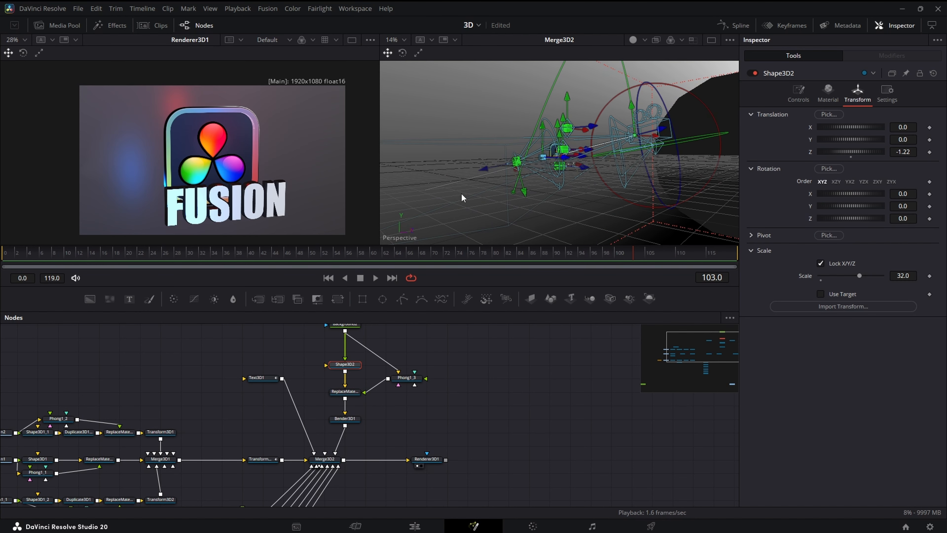
pyautogui.moveTo(916, 142); pyautogui.dragTo(923, 142)
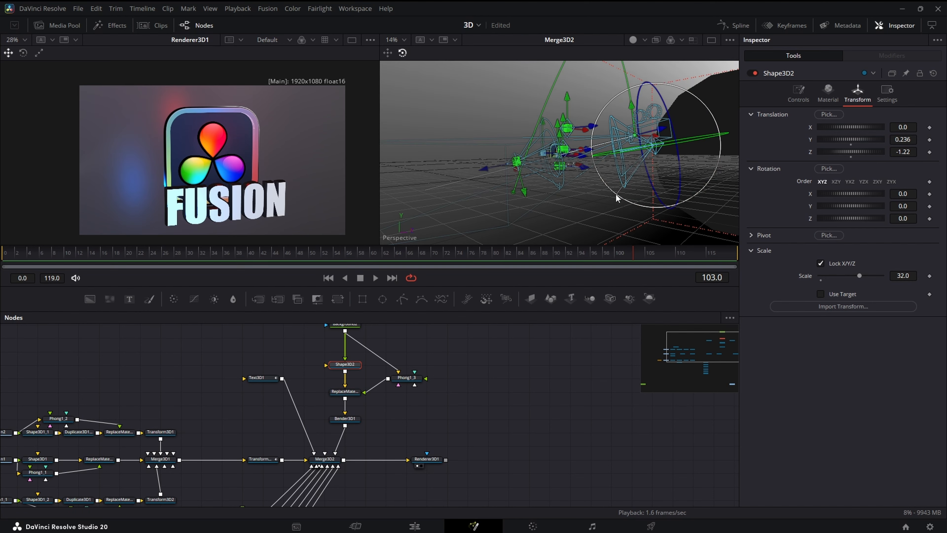
pyautogui.scroll(-3, 587, 201)
pyautogui.scroll(2, 587, 202)
pyautogui.moveTo(587, 202); pyautogui.dragTo(404, 219)
pyautogui.moveTo(716, 182); pyautogui.dragTo(676, 189)
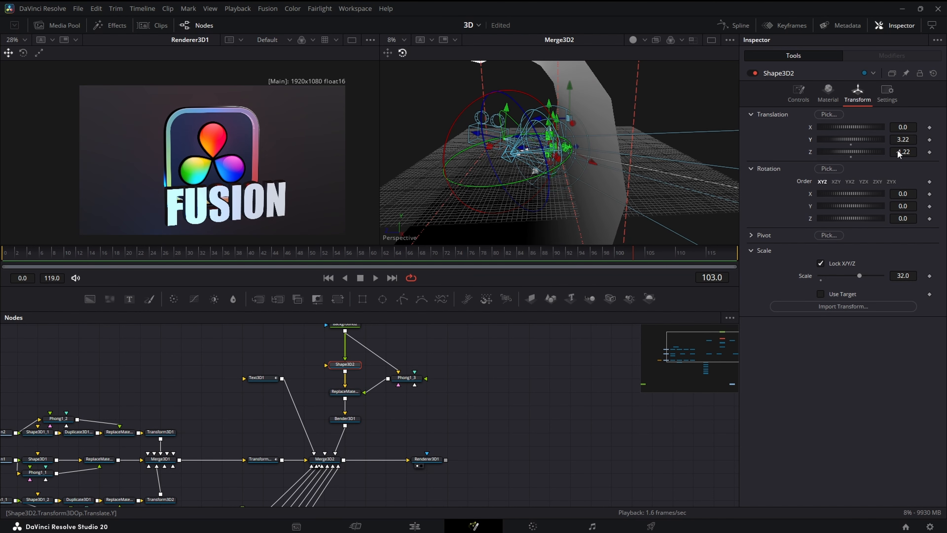
pyautogui.moveTo(517, 220); pyautogui.dragTo(772, 166)
pyautogui.scroll(3, 541, 208)
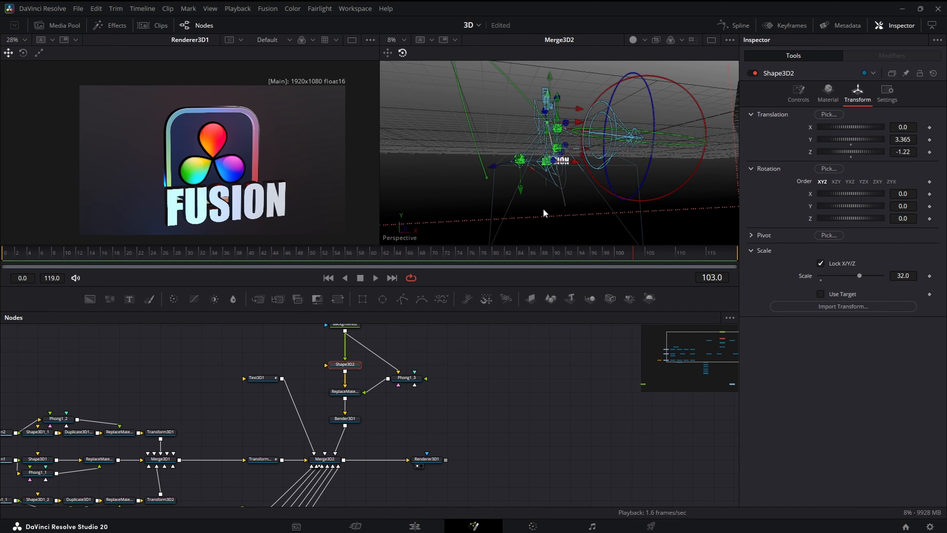
# - Push the Shape3D2 backdrop back to Z -3.19 and raise its Y translation to 3.807
pyautogui.moveTo(567, 217); pyautogui.dragTo(721, 214)
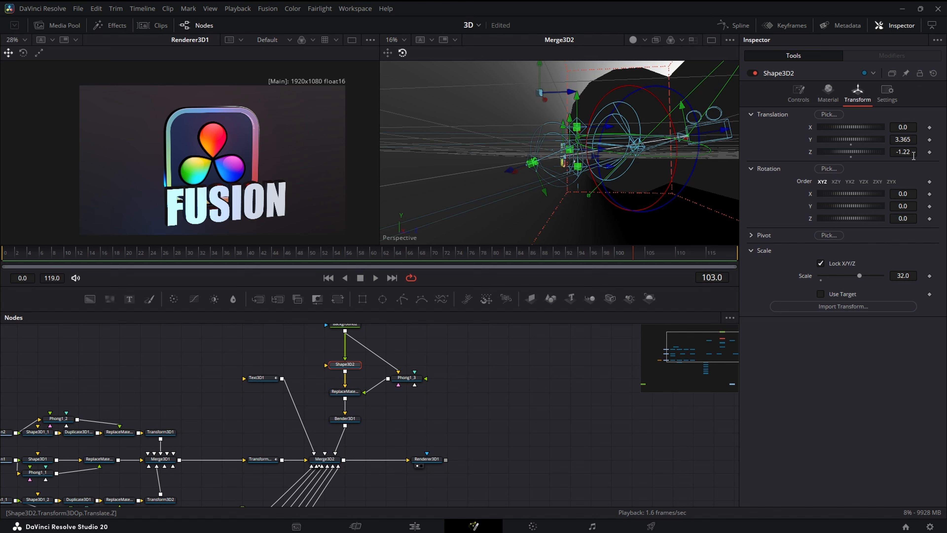
pyautogui.moveTo(907, 154); pyautogui.dragTo(834, 154)
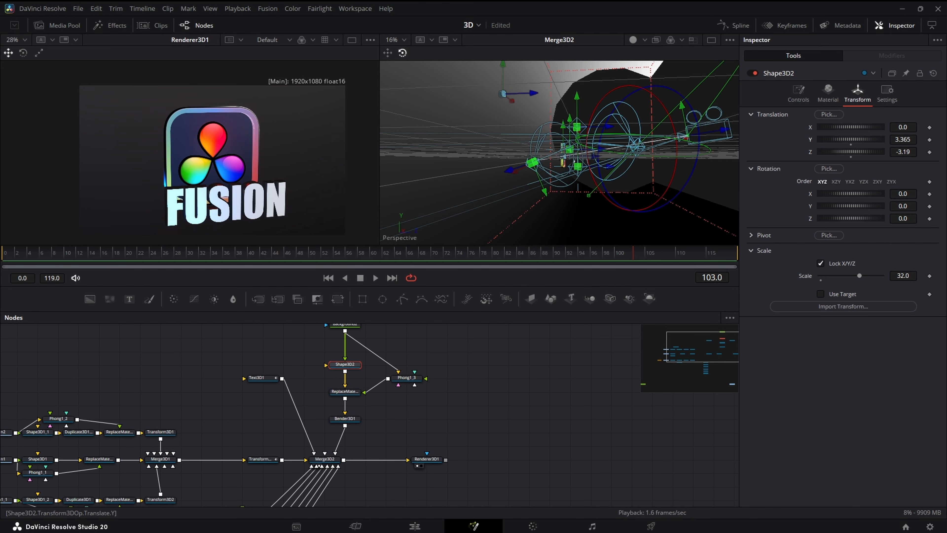
pyautogui.moveTo(902, 140); pyautogui.dragTo(912, 140)
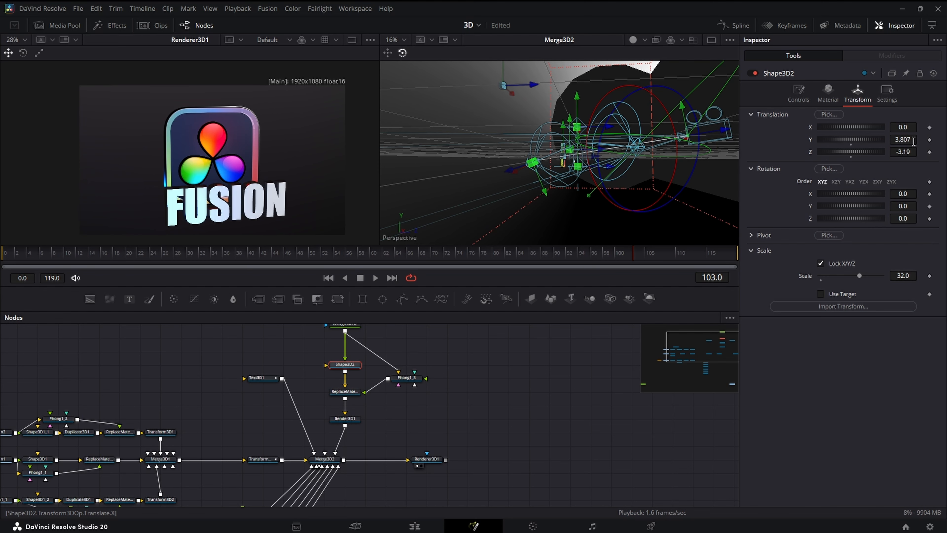
# - Set Bender3D1's range from 0.044 to 1.0 and its center to 0.528, inspecting the backdrop's curve
pyautogui.click(350, 420)
pyautogui.moveTo(627, 219); pyautogui.dragTo(576, 219)
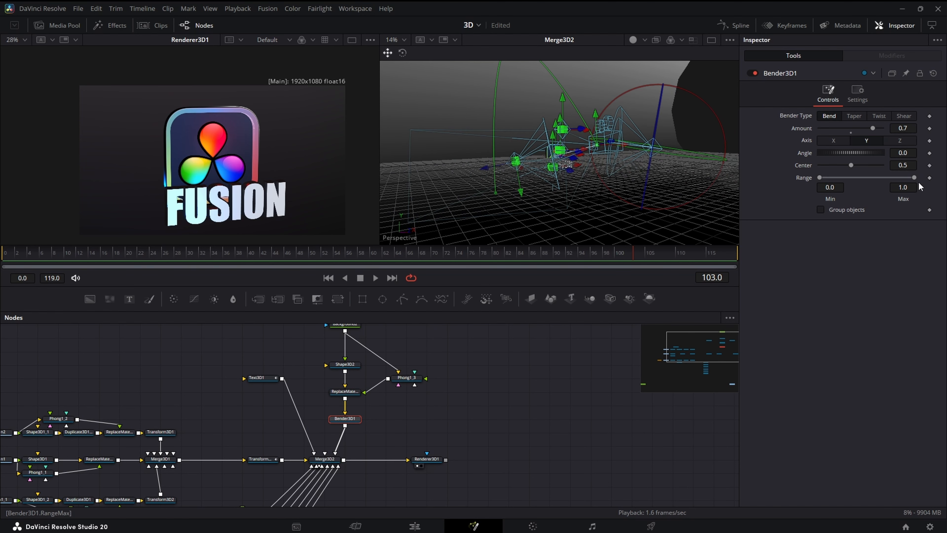
pyautogui.moveTo(898, 179); pyautogui.dragTo(881, 179)
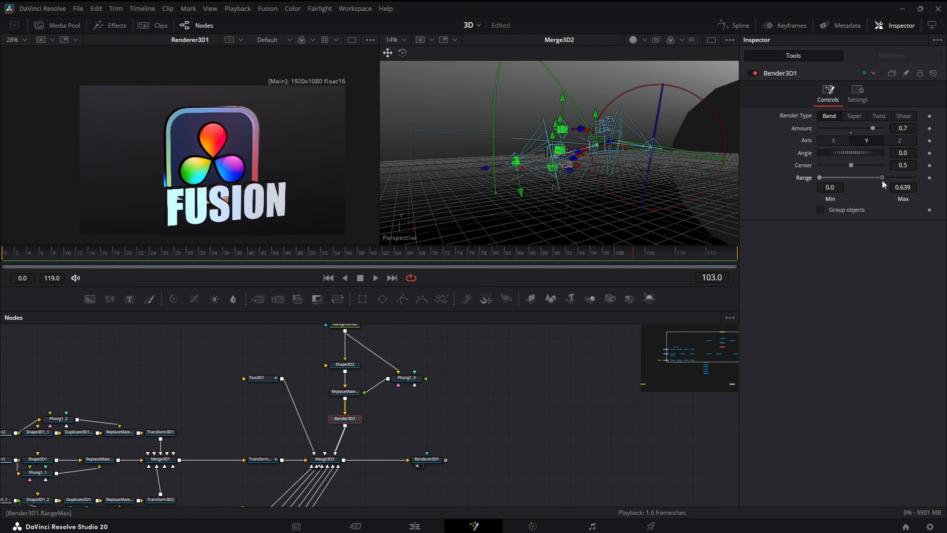
pyautogui.moveTo(943, 188); pyautogui.dragTo(945, 189)
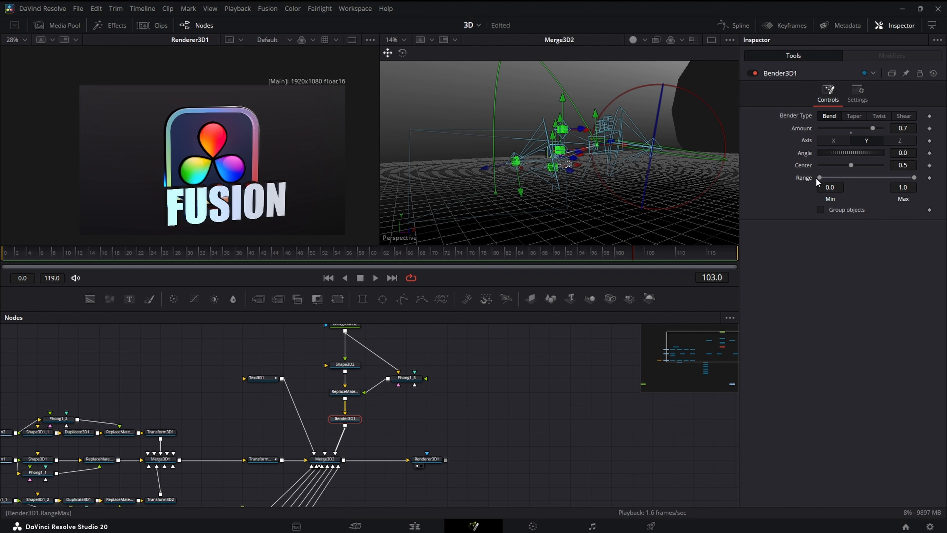
pyautogui.moveTo(821, 178); pyautogui.dragTo(836, 166)
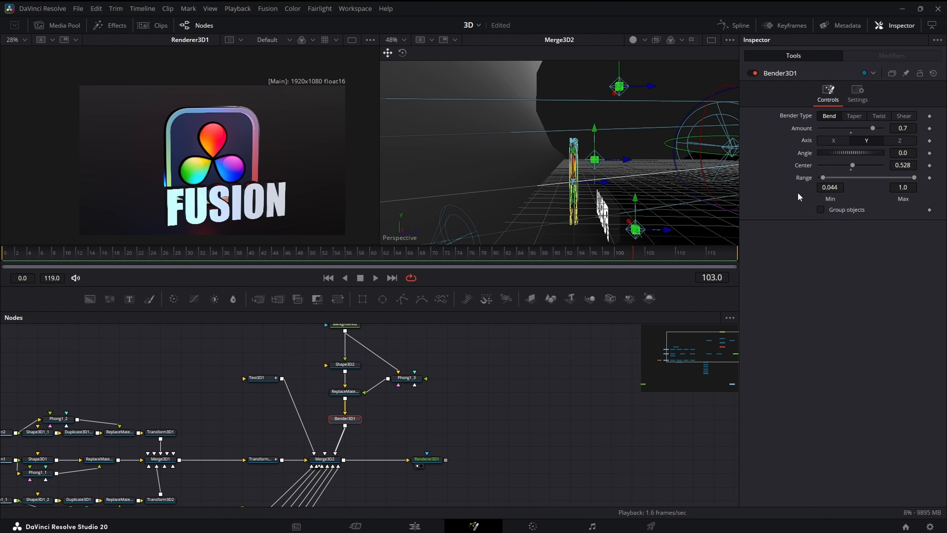
pyautogui.moveTo(703, 179); pyautogui.dragTo(630, 216)
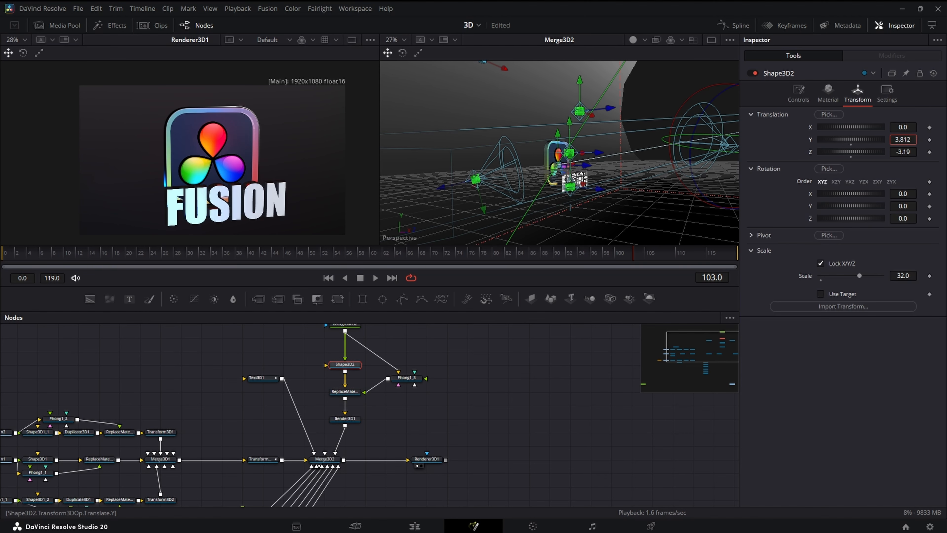
# - Raise the Shape3D2 backdrop to a Y translation of 3.997 and bring it forward to Z -2.74
pyautogui.moveTo(902, 139); pyautogui.dragTo(921, 154)
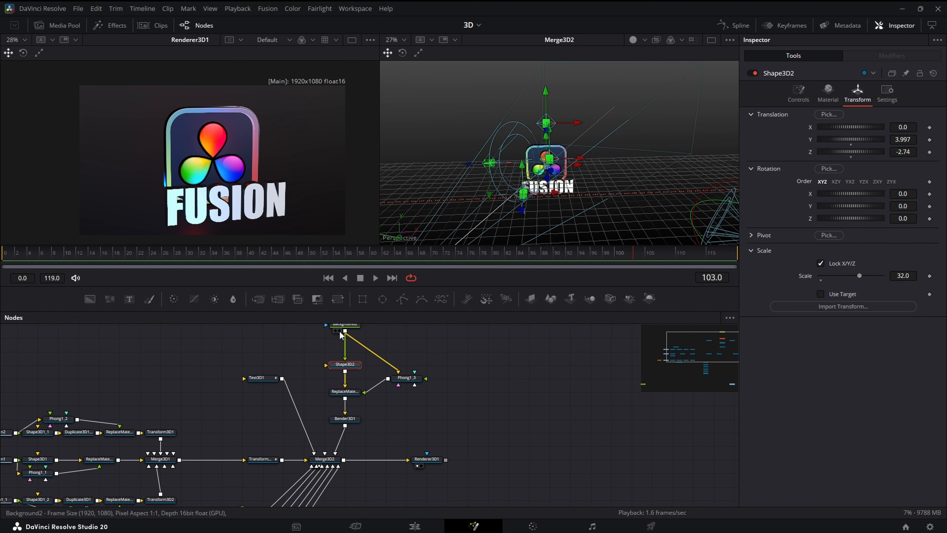
# - Shorten and lower Background2's linear gradient, with its start near X 0.513, Y 0.032 and its end near X 0.508, Y 0.583
pyautogui.click(339, 332)
pyautogui.scroll(2, 346, 329)
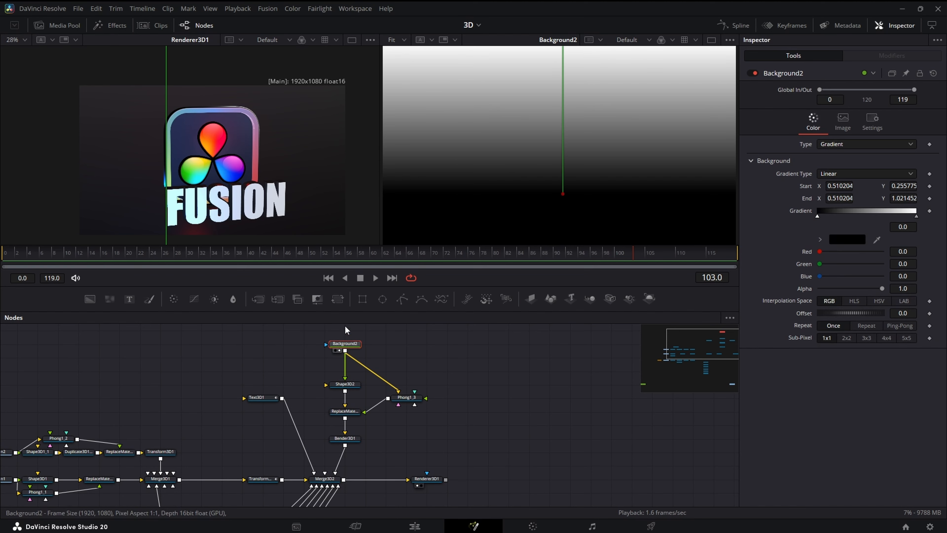
pyautogui.scroll(-3, 598, 187)
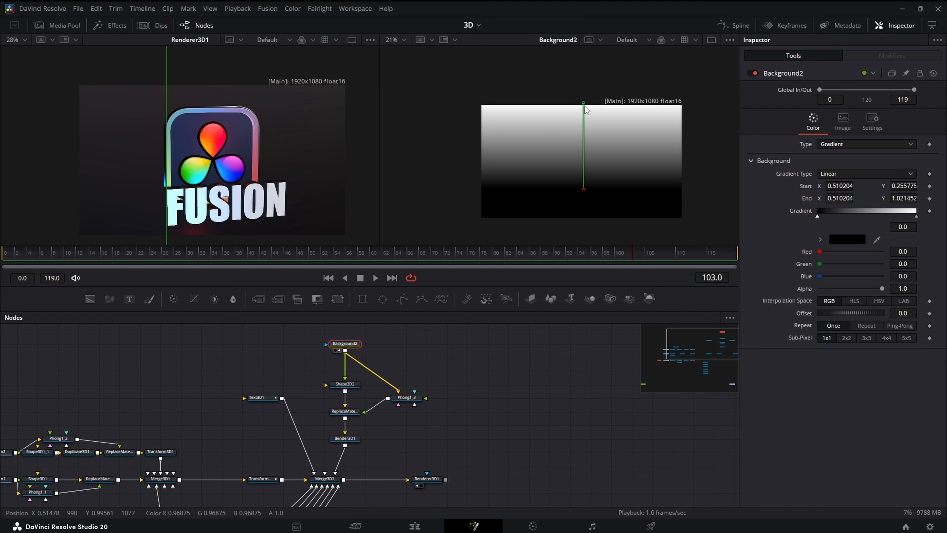
pyautogui.moveTo(585, 106); pyautogui.dragTo(584, 155)
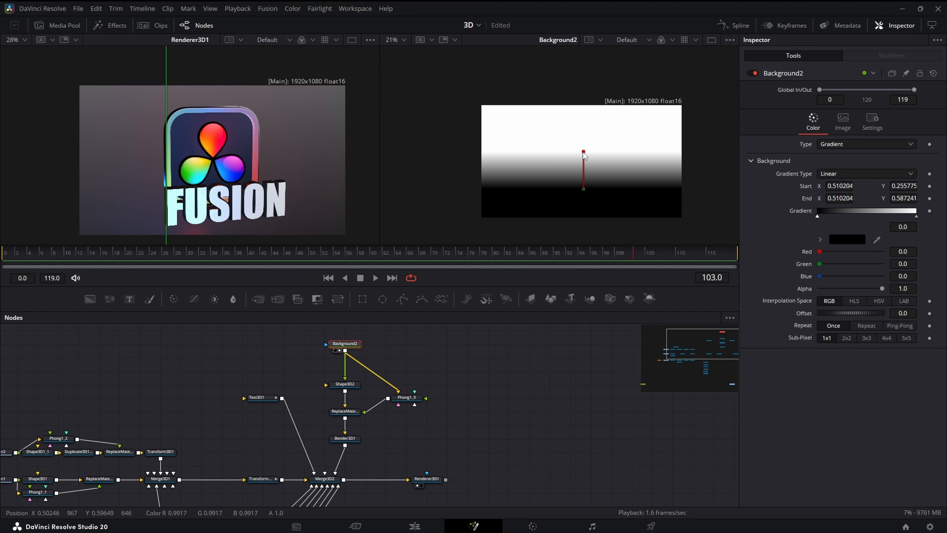
pyautogui.moveTo(584, 193); pyautogui.dragTo(585, 207)
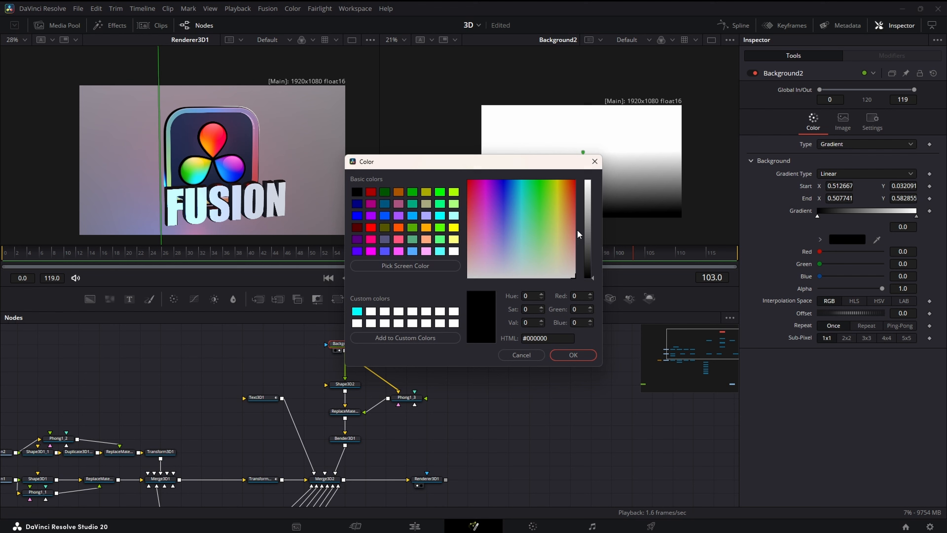
# - Change the black start color of Background2's gradient to dark gray #424242
pyautogui.click(588, 243)
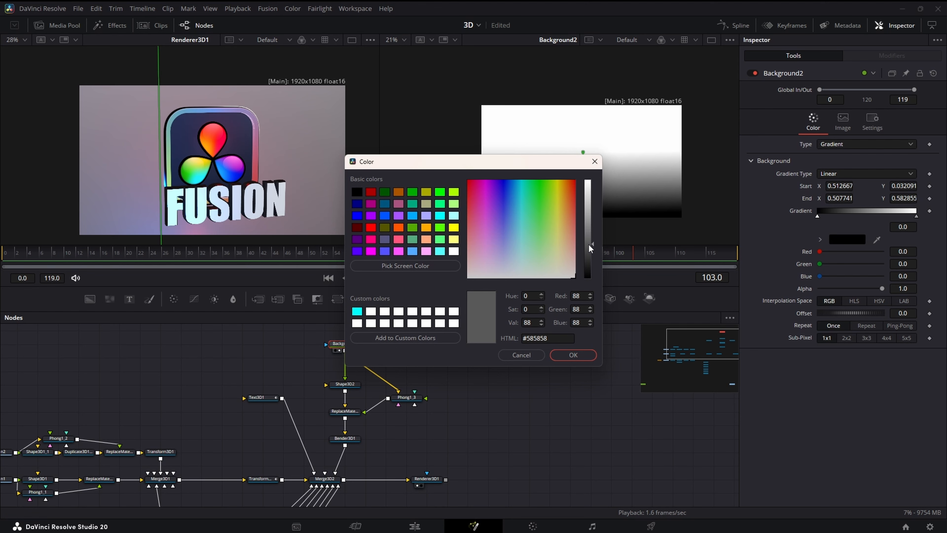
pyautogui.moveTo(590, 244)
pyautogui.mouseDown()
pyautogui.moveTo(590, 227)
pyautogui.moveTo(593, 253)
pyautogui.mouseUp()
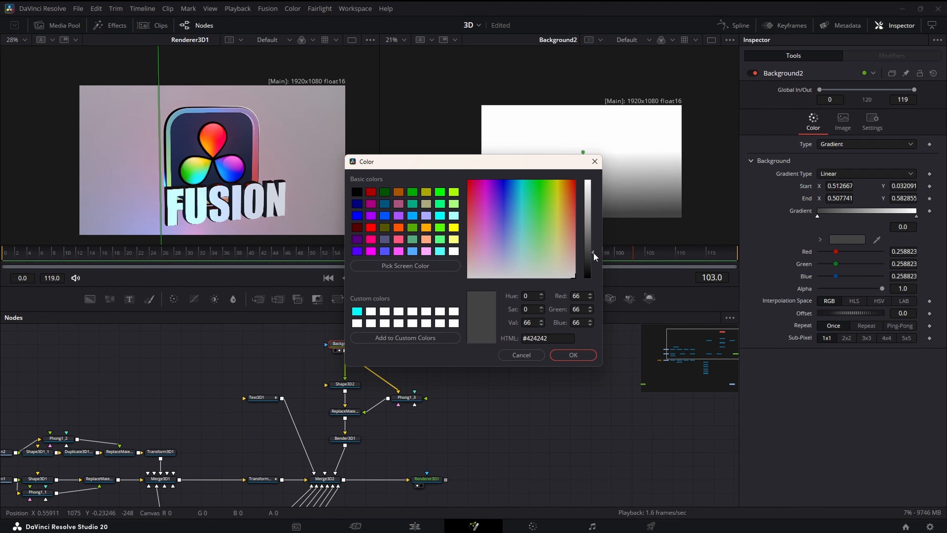
pyautogui.click(585, 355)
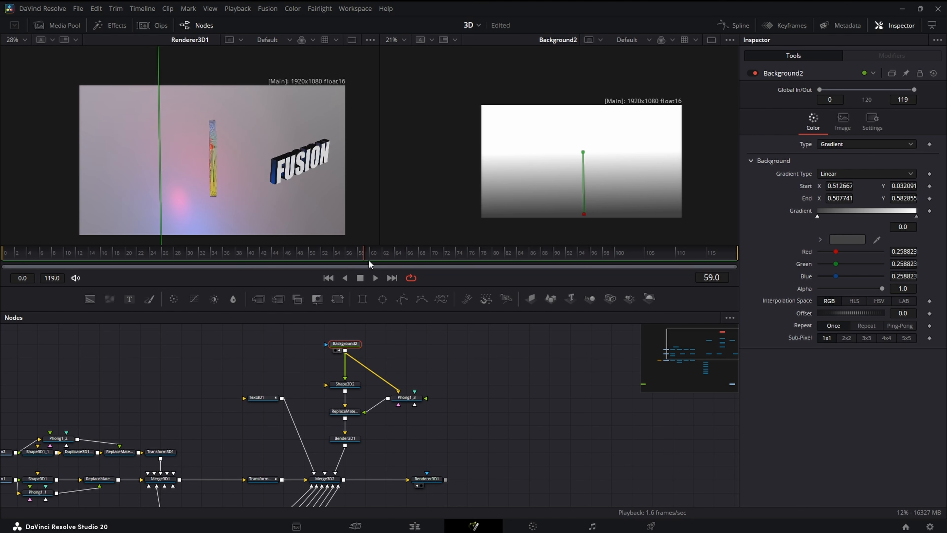